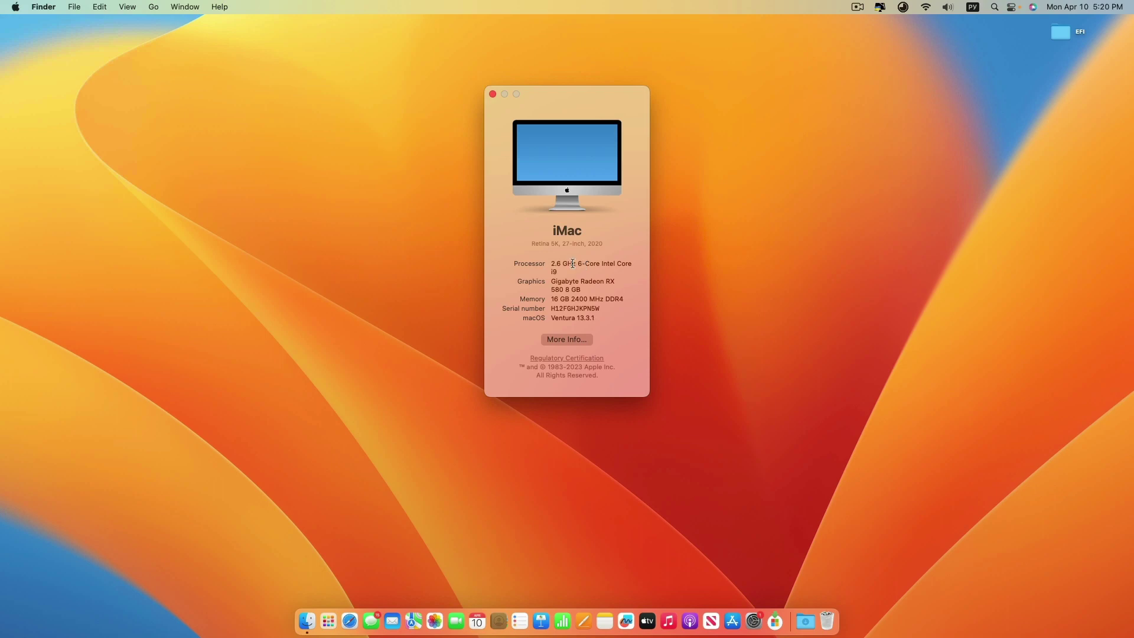
Close the Mac's system information window and move the EFI folder to the middle of the desktop.
key(super+w)
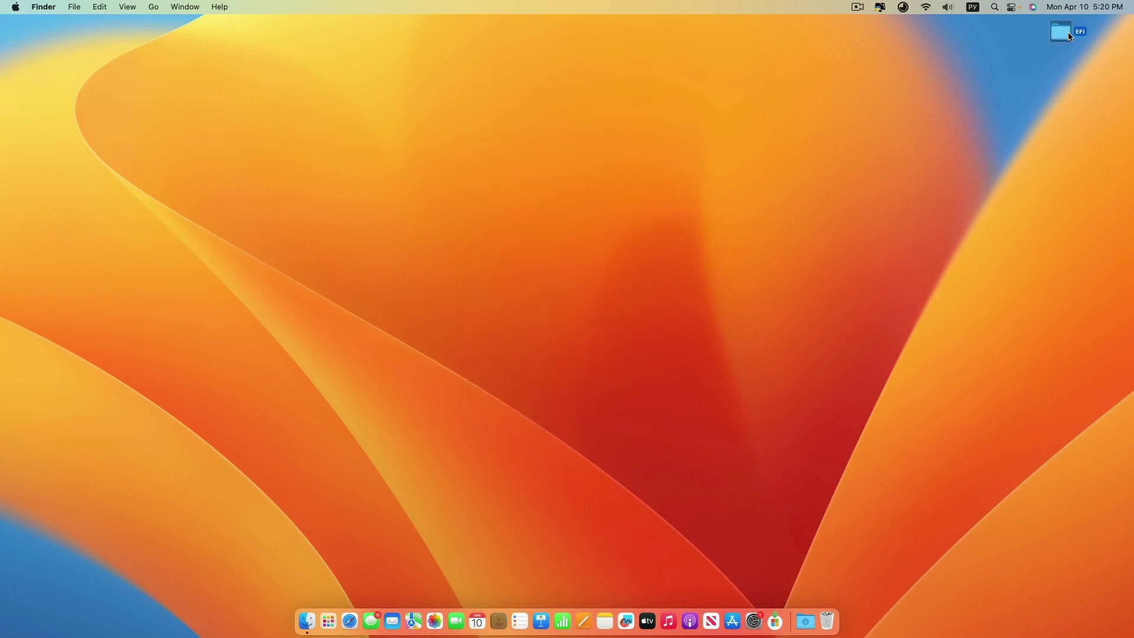
drag(1070, 36, 788, 274)
right_click(679, 201)
click(702, 260)
click(758, 220)
drag(670, 202, 718, 260)
Open the EFI folder on the desktop, expand OC to review its contents, and close the window.
double_click(686, 225)
click(427, 166)
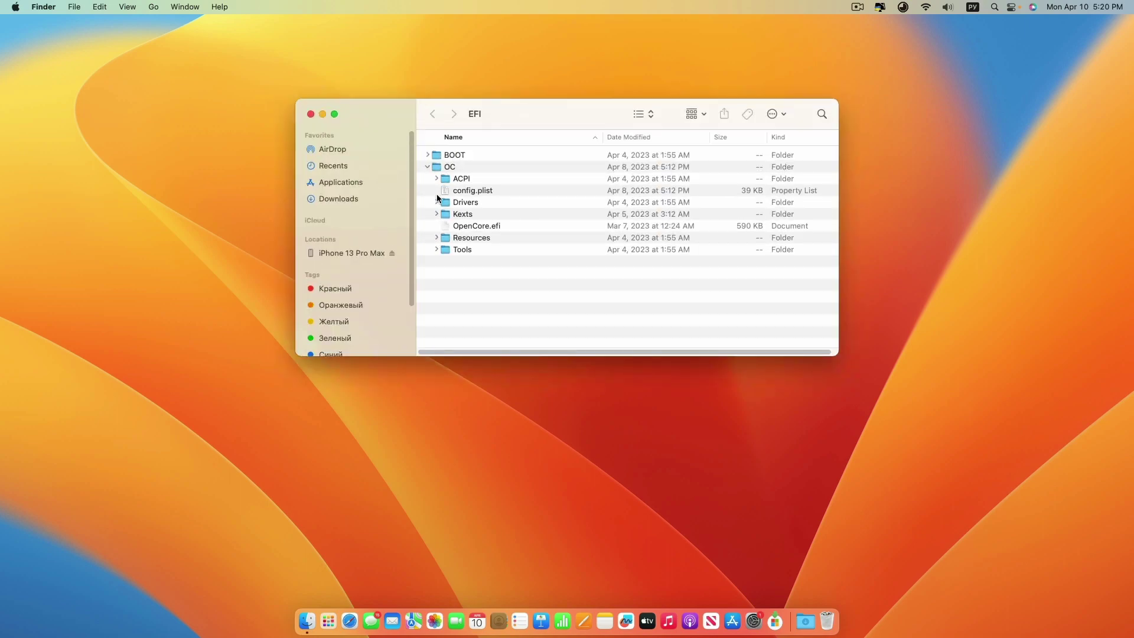
key(super+w)
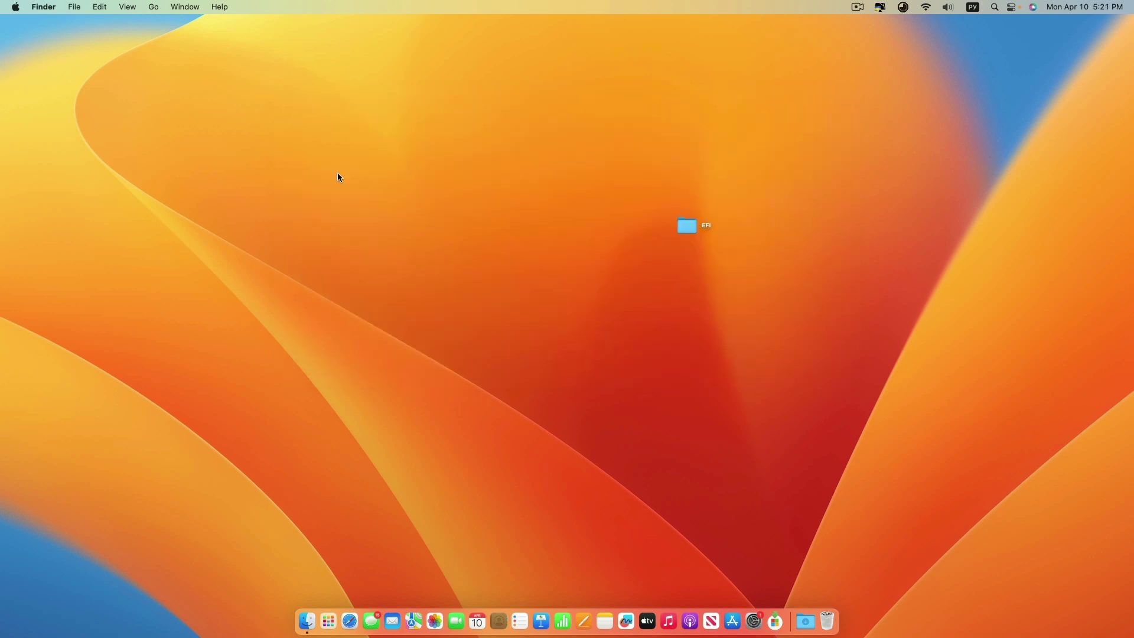
Switch to Safari and open the saved OpenCore Changelog page on GitHub from the favorites.
click(350, 618)
scroll(505, 413, down, 10)
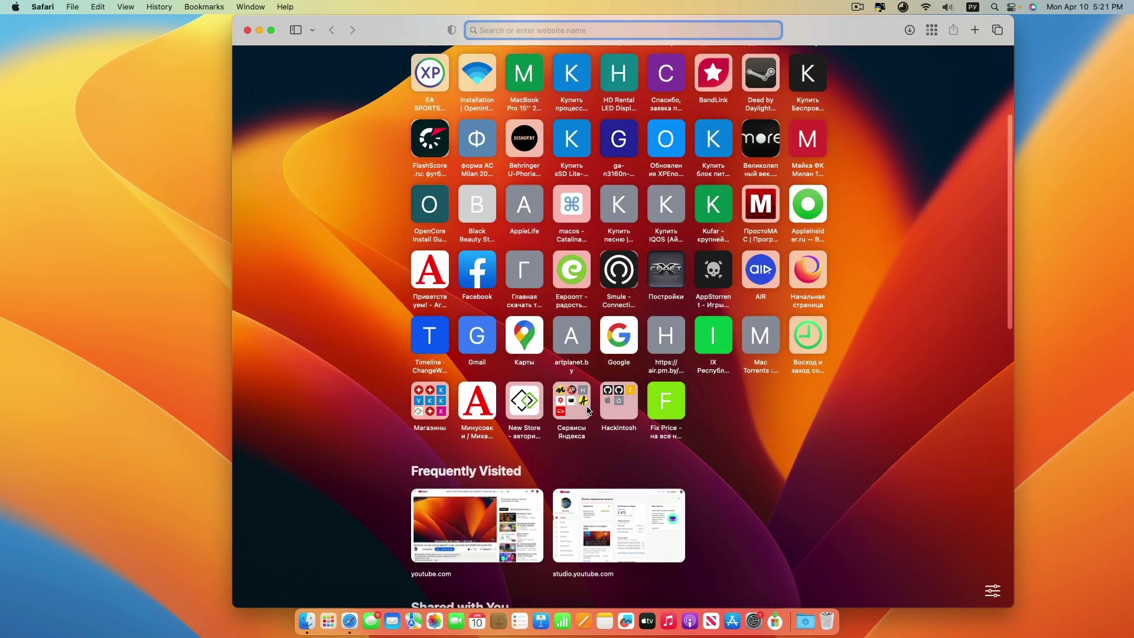
click(620, 284)
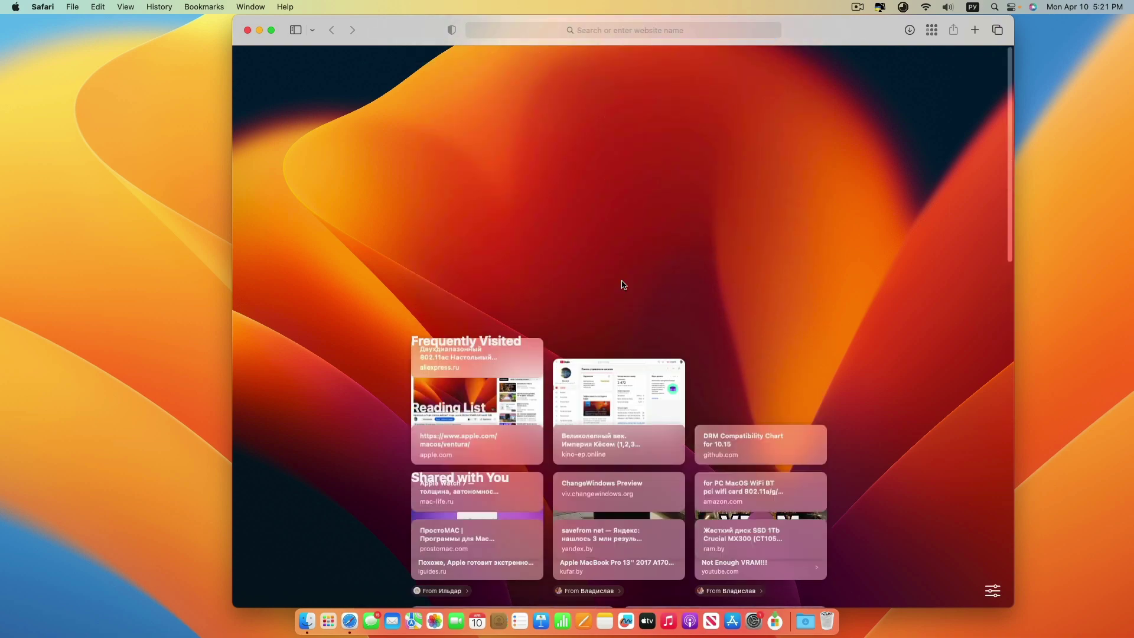
click(479, 130)
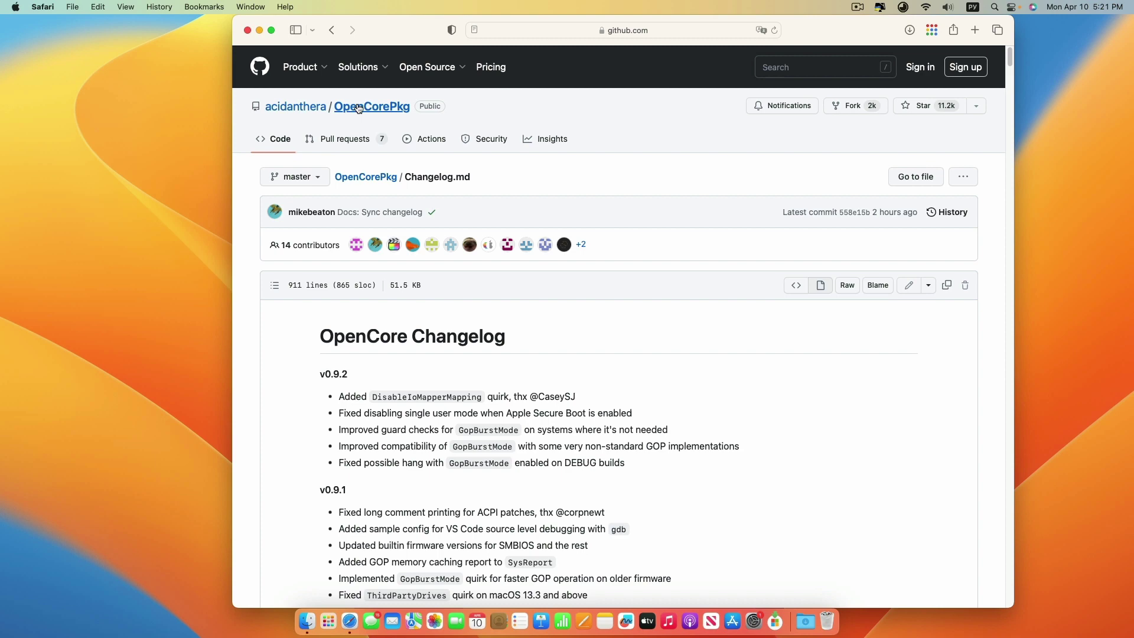
Open the OpenCorePkg repository's latest release, 0.9.1, and look over its notes and downloadable assets.
click(360, 107)
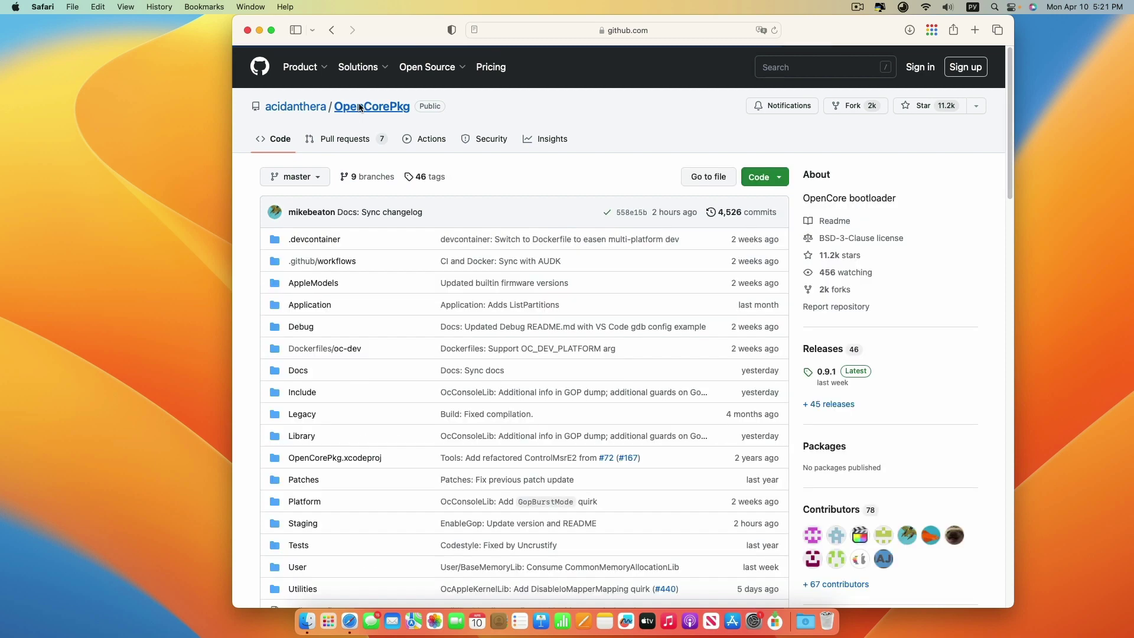
click(826, 371)
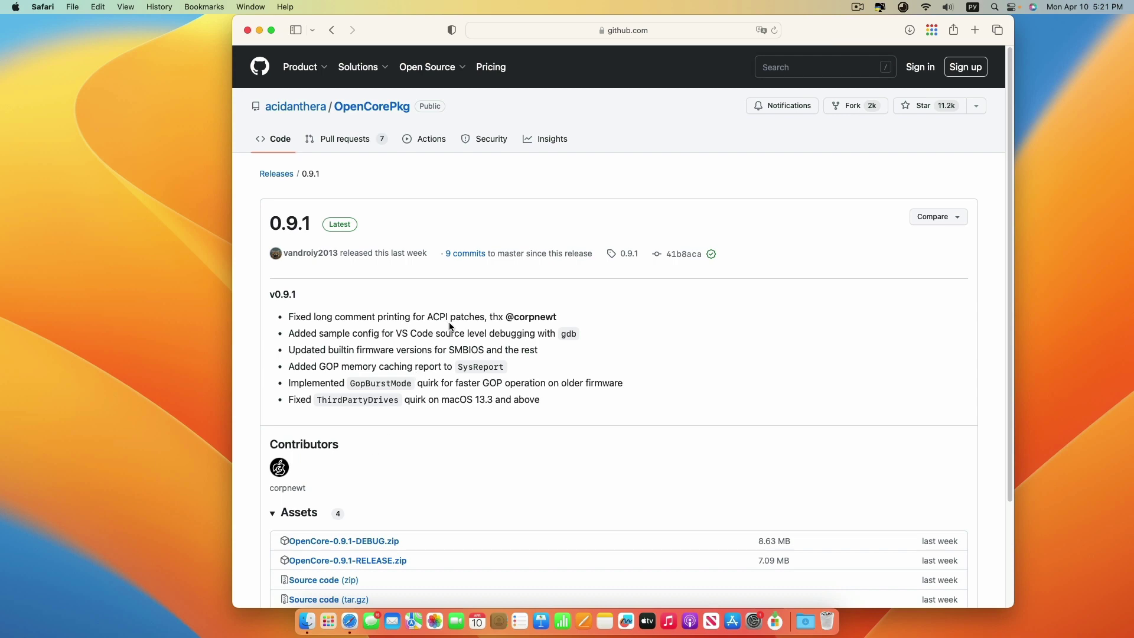
scroll(430, 381, down, 3)
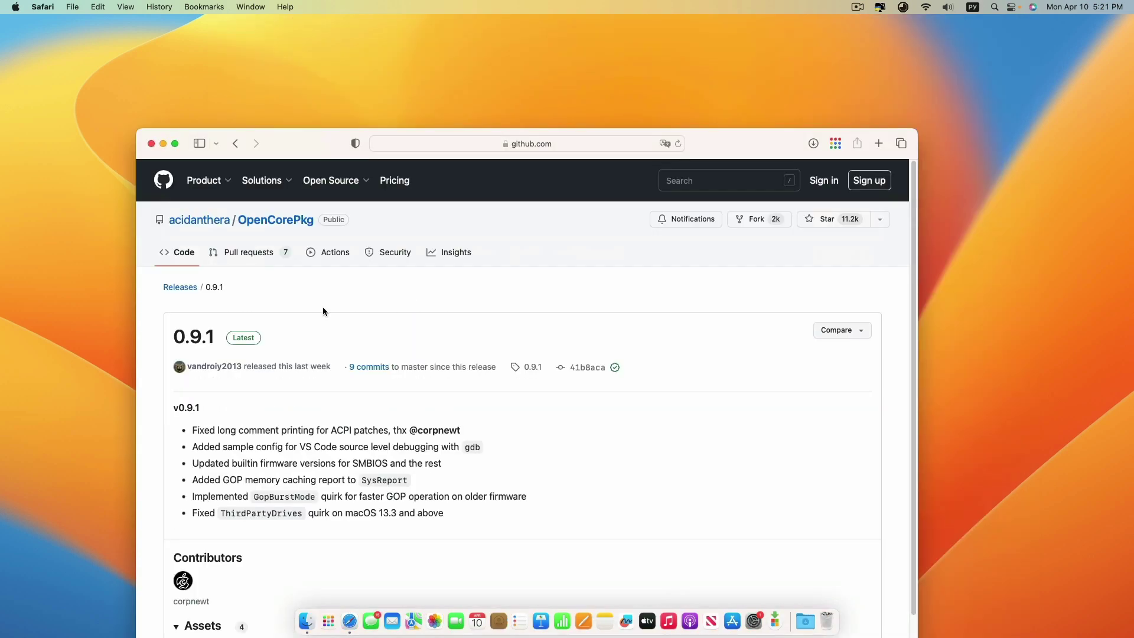
Search acidanthera's GitHub repositories for OCB using the English keyboard layout, and close the browser window.
click(275, 223)
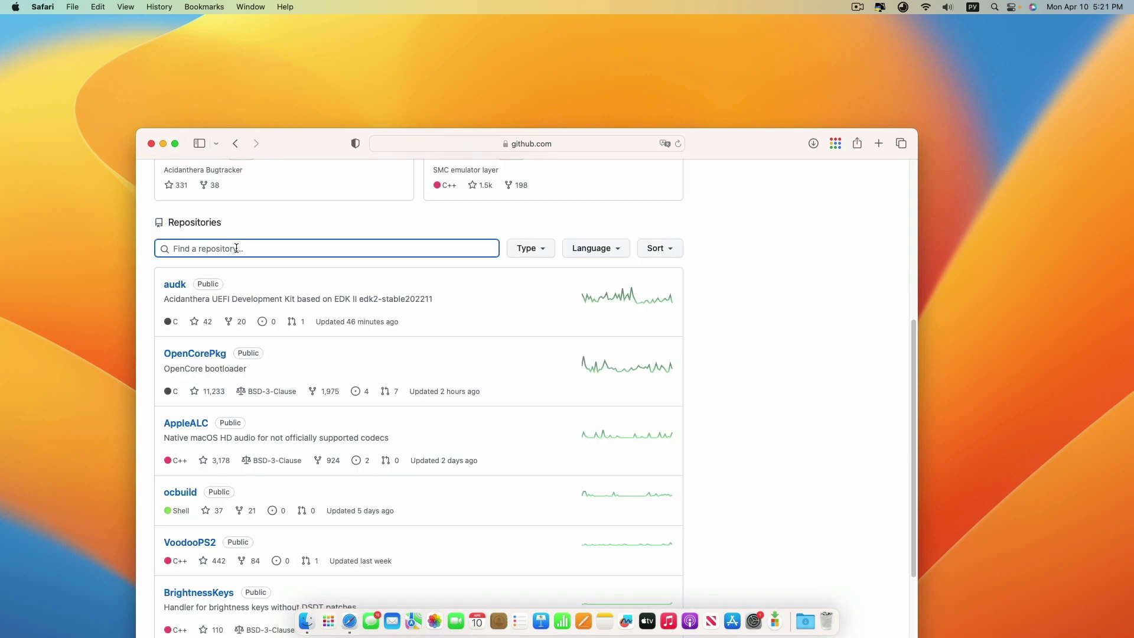
text(ЩС)
key(BackSpace)
key(BackSpace)
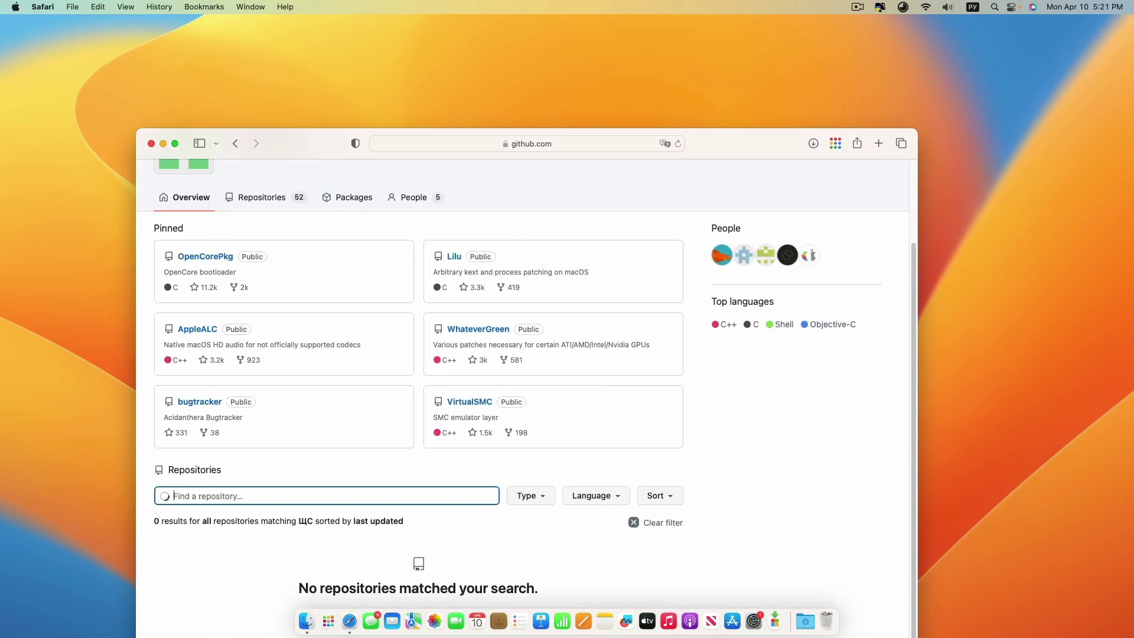
key(ctrl+space)
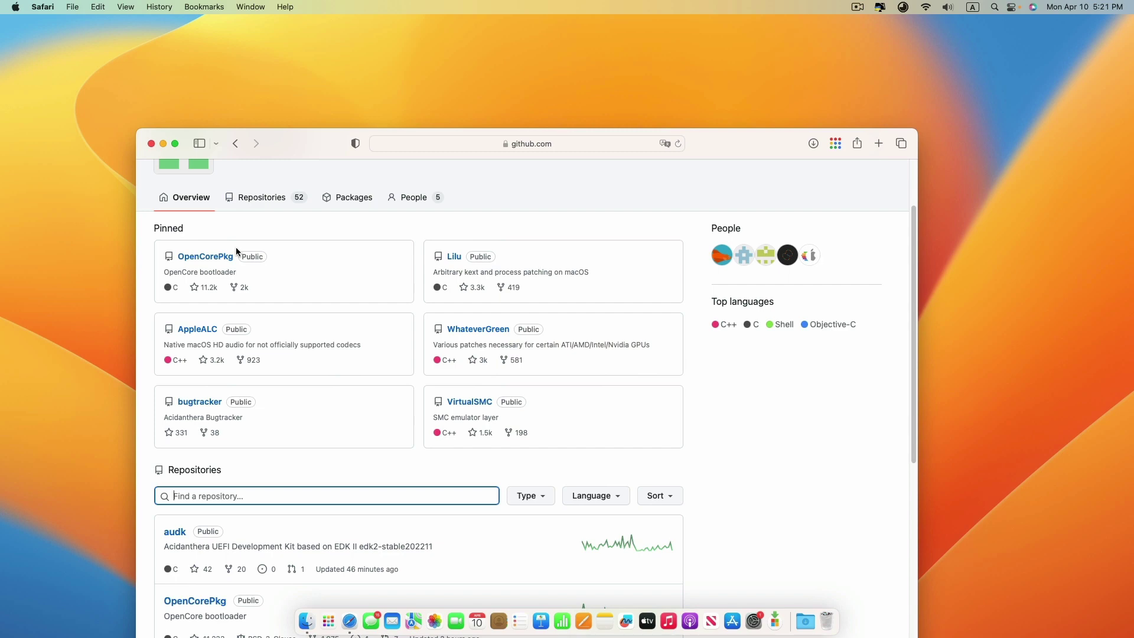
text(OCB)
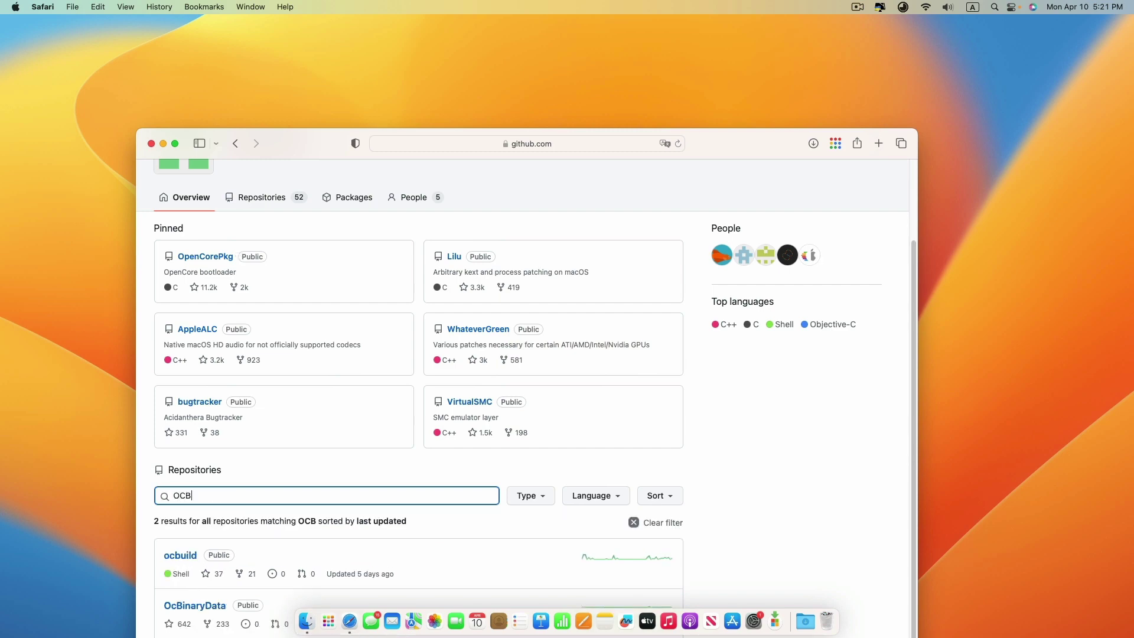
scroll(222, 388, down, 1)
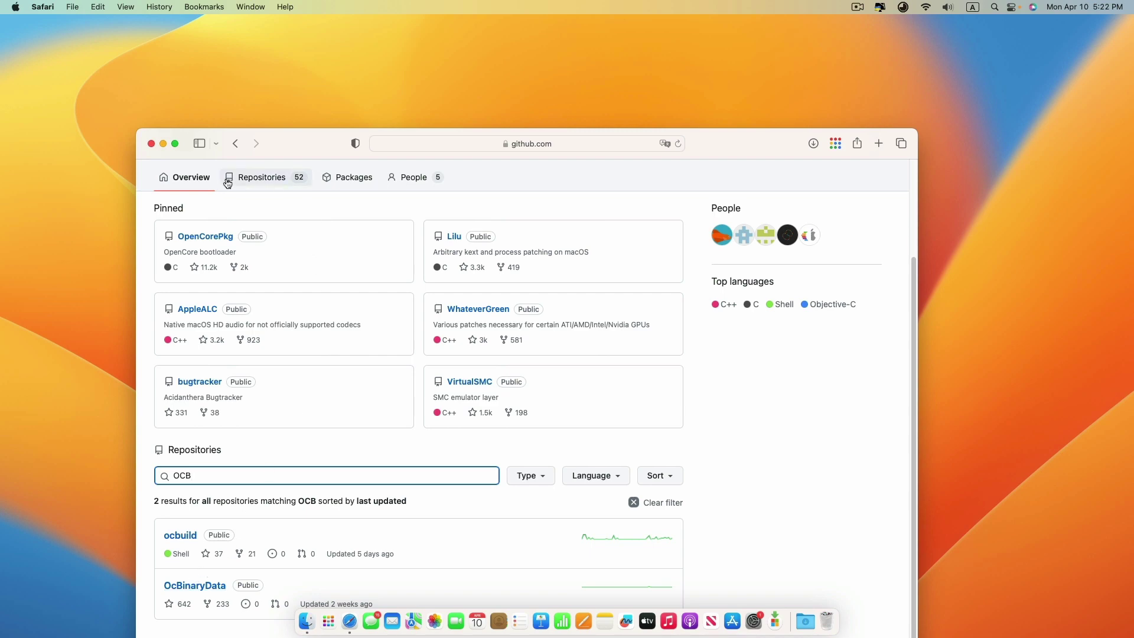
click(151, 144)
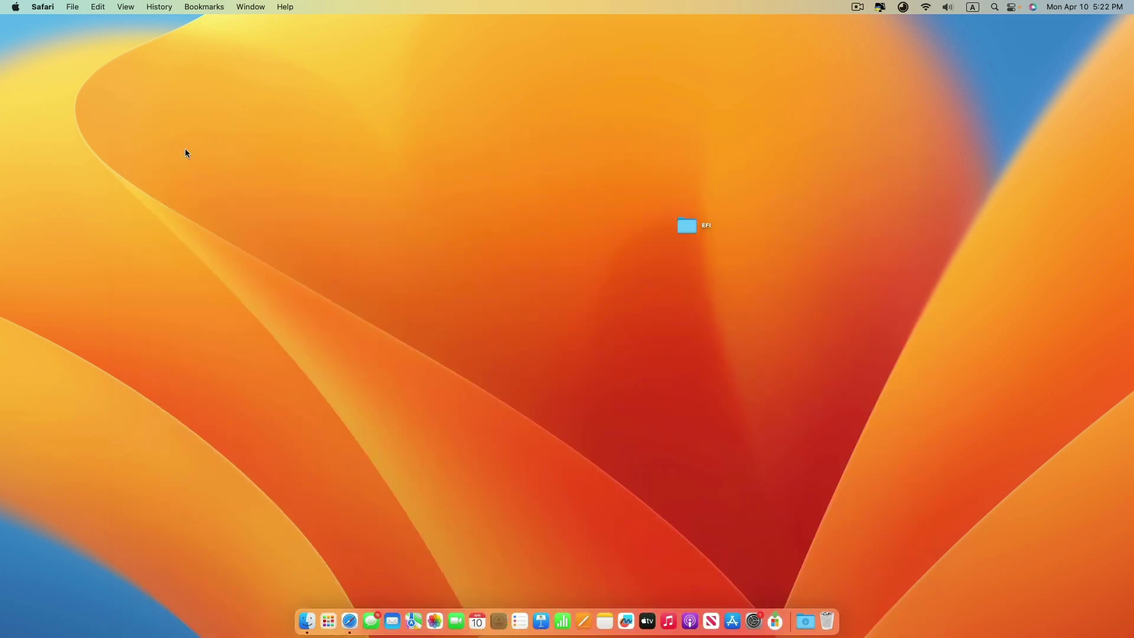
Move the OpenCore-0-2 folder from Downloads onto the desktop and open it.
click(195, 150)
click(805, 620)
drag(564, 240, 519, 202)
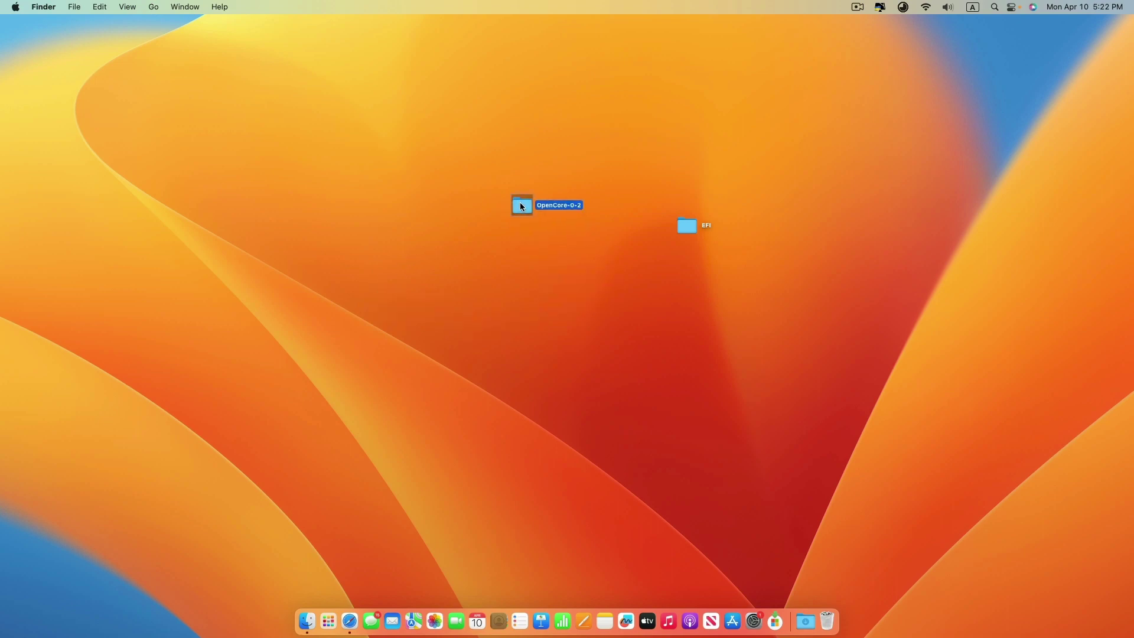
double_click(567, 206)
drag(543, 106, 746, 252)
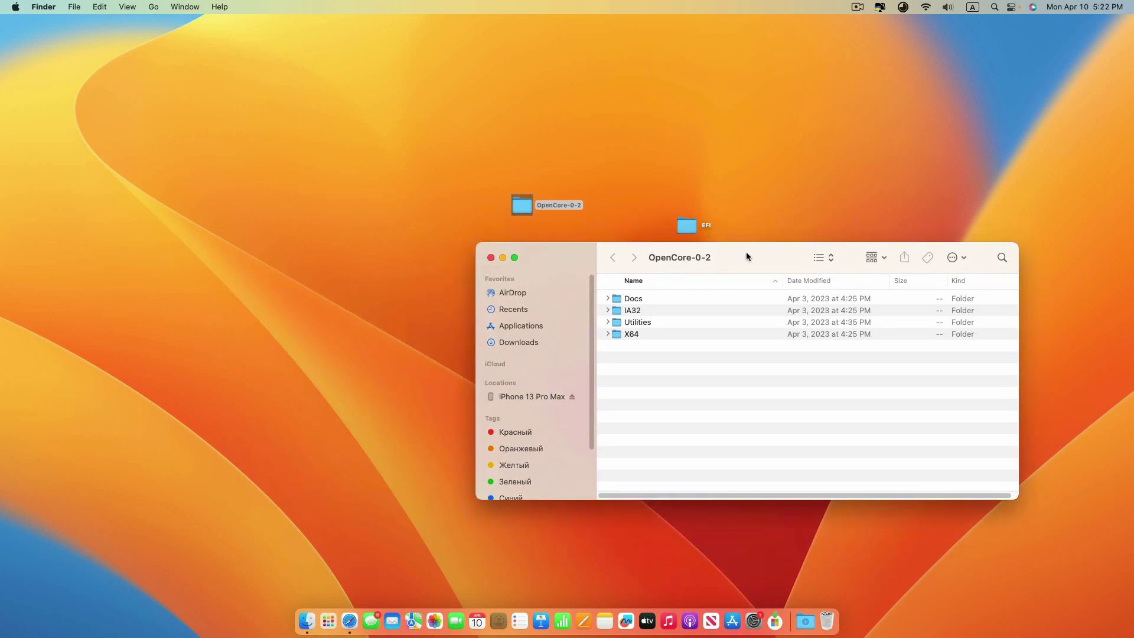
Move the X64 folder out of OpenCore-0-2 onto the desktop, and shift the folder window out of the way.
click(621, 334)
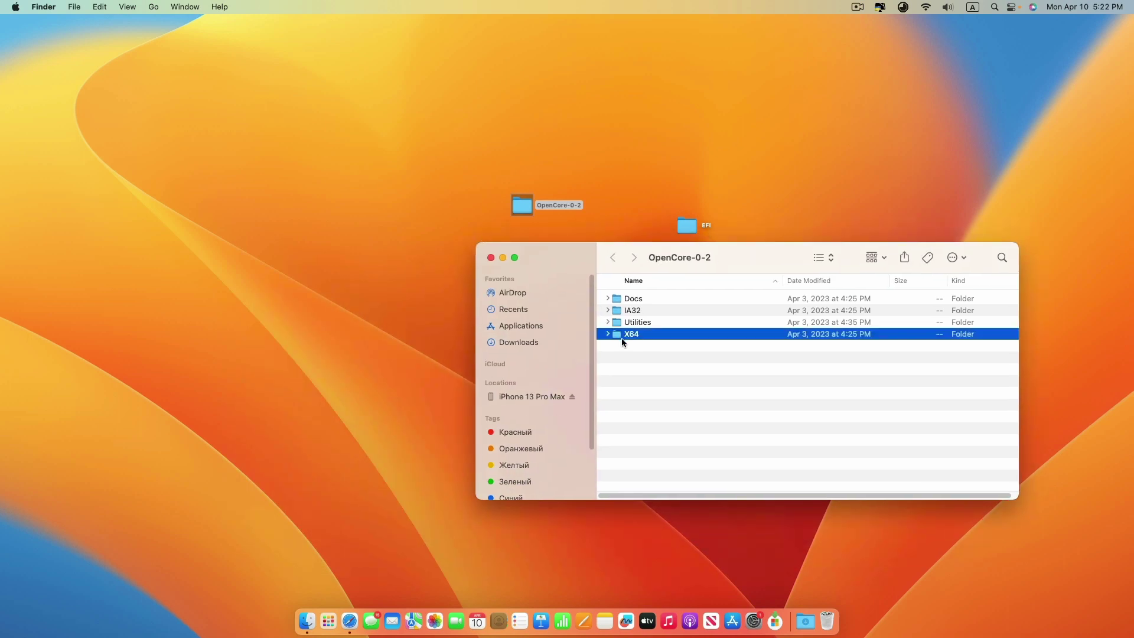
drag(621, 336, 684, 161)
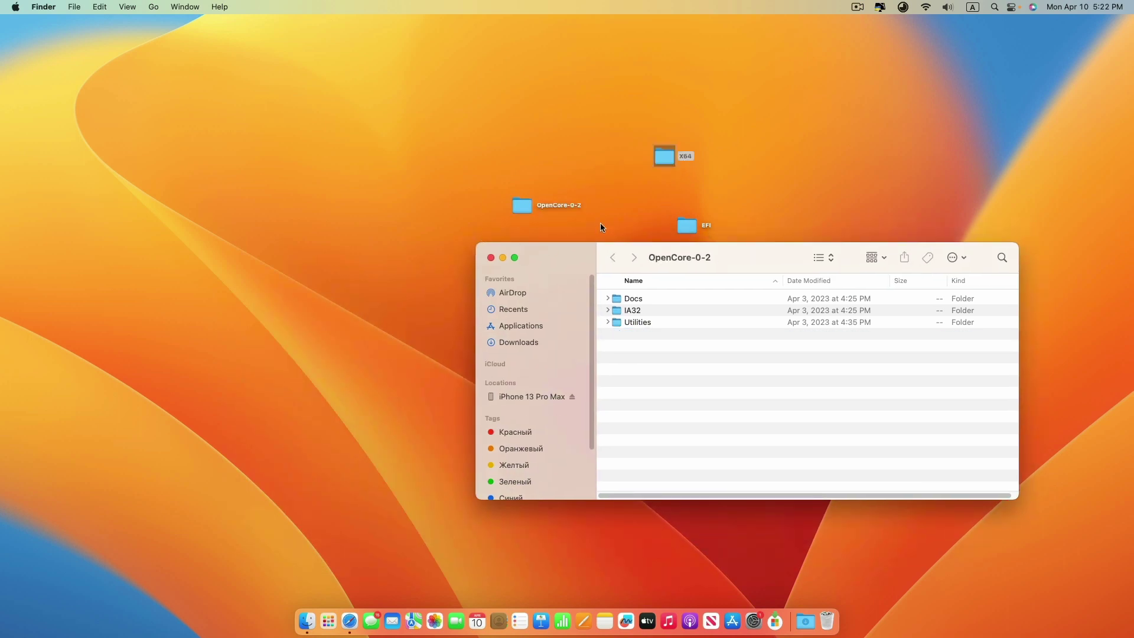
drag(562, 256, 340, 282)
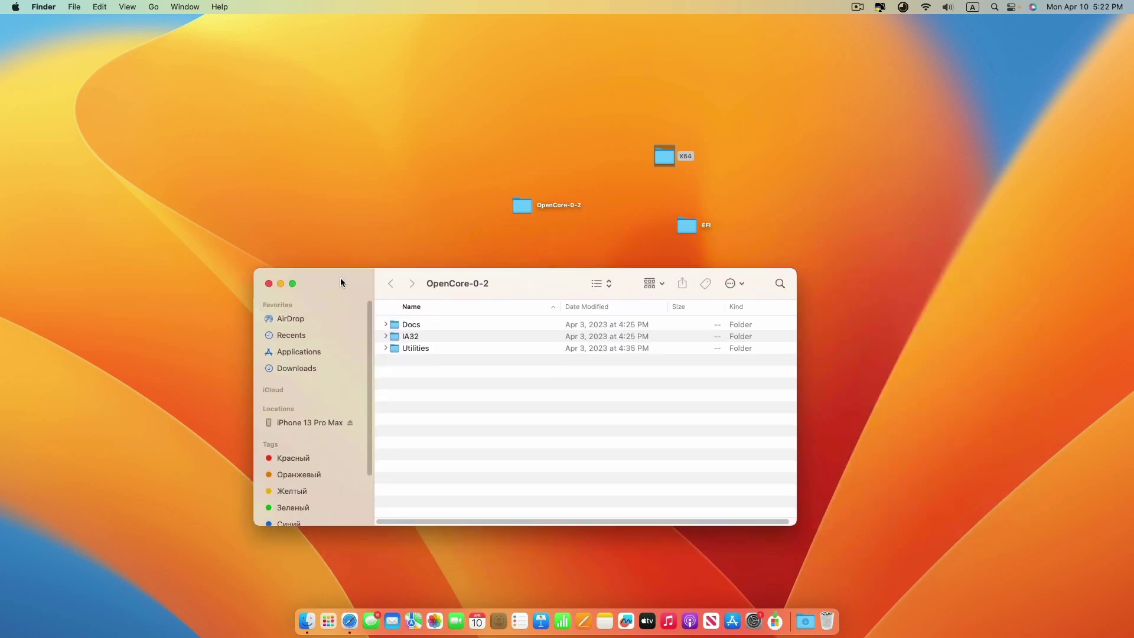
Open the X64 folder on the desktop and go into its EFI and OC subfolders.
double_click(672, 156)
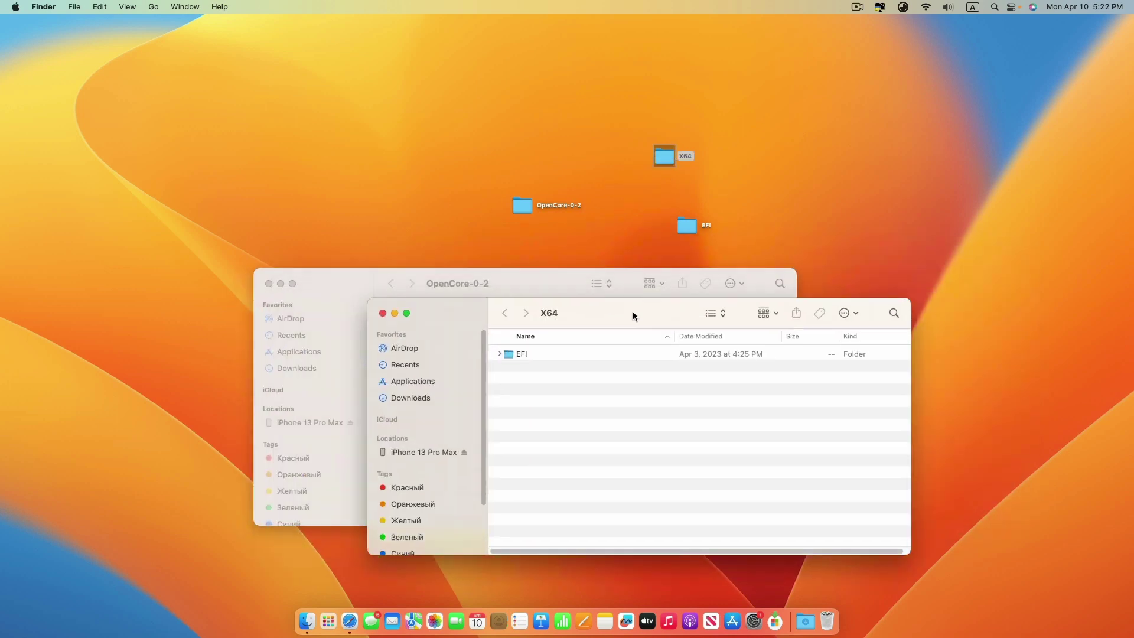
drag(632, 313, 698, 279)
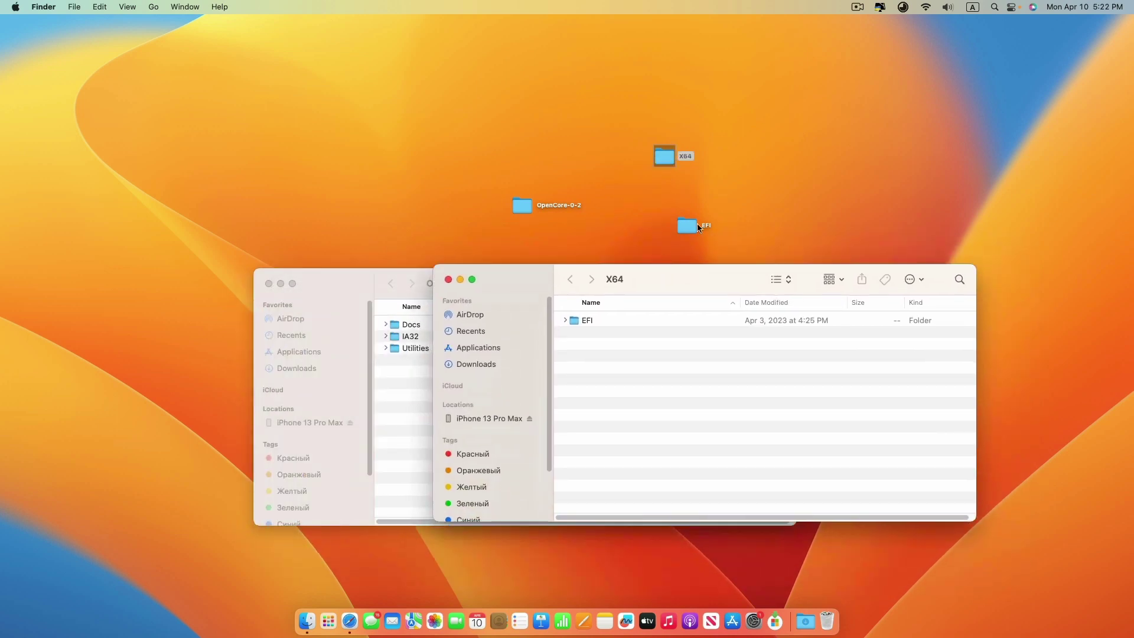
double_click(588, 321)
double_click(604, 333)
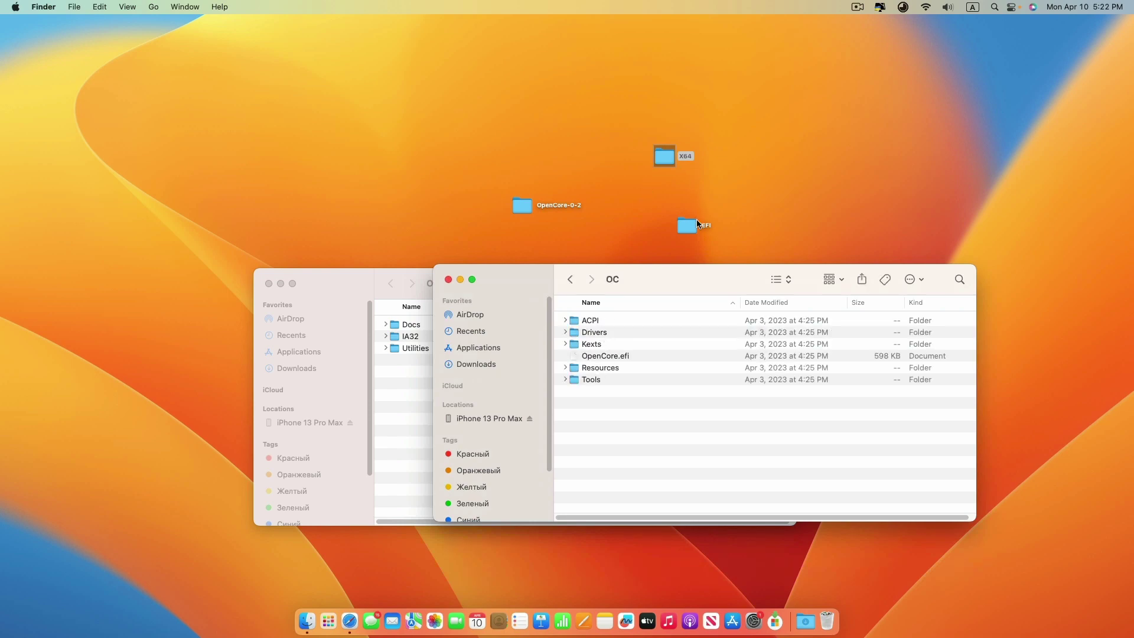
Move the OpenCore-0-2 and EFI folders on the desktop away from X64, and close the OpenCore-0-2 window.
drag(520, 209, 326, 124)
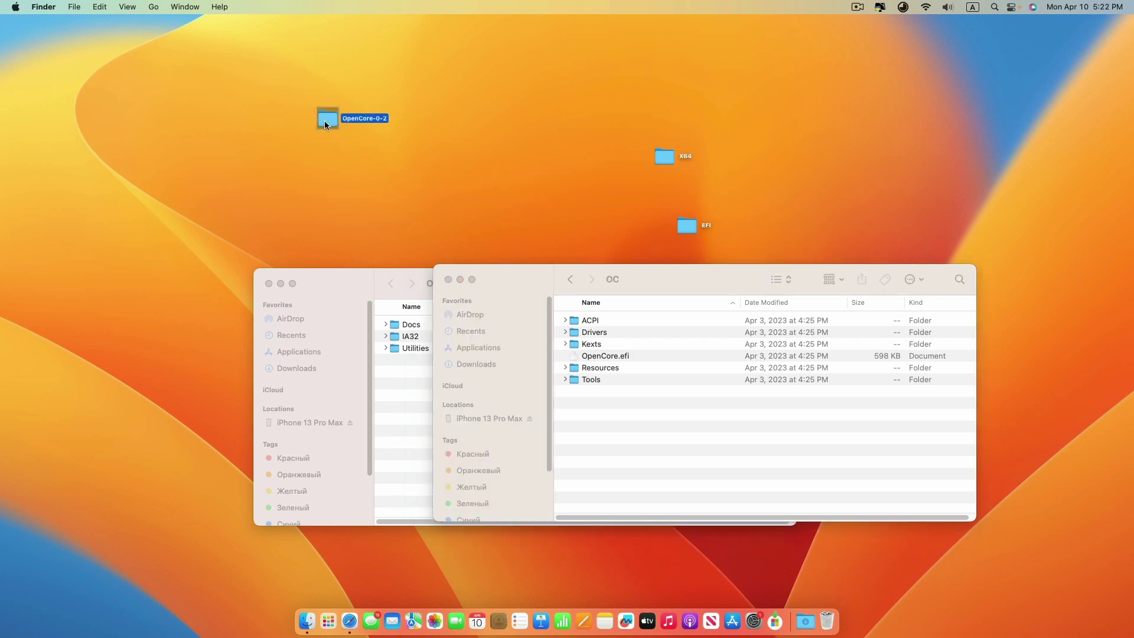
drag(687, 225, 348, 195)
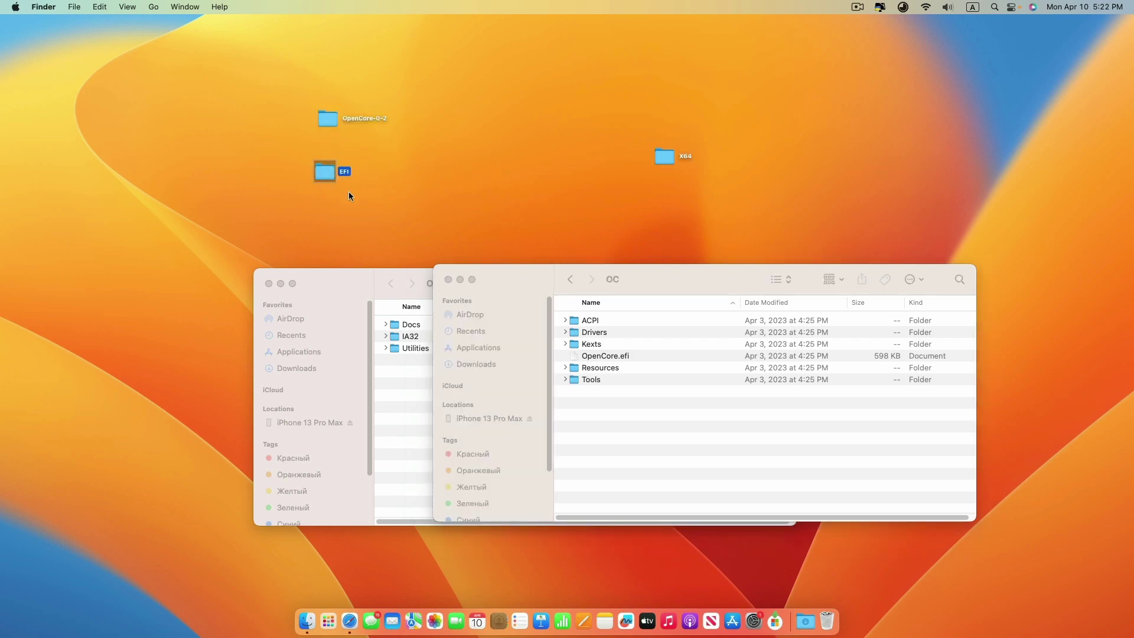
click(266, 282)
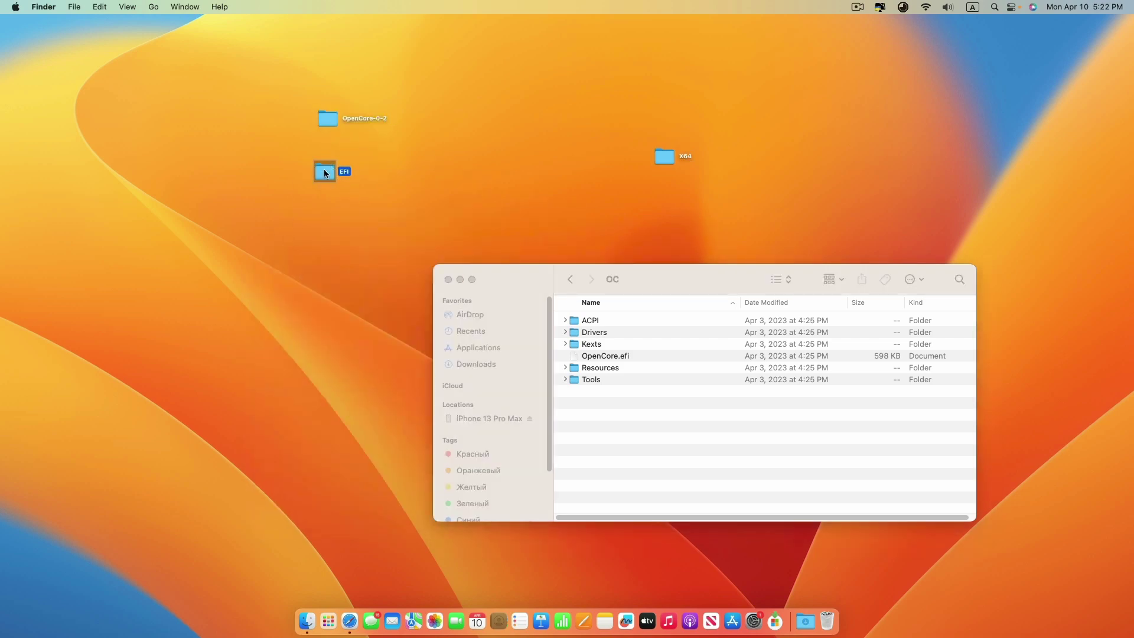
Open the old EFI folder beside the new OC window and expand its ACPI folder for comparison.
double_click(325, 171)
drag(618, 296, 225, 245)
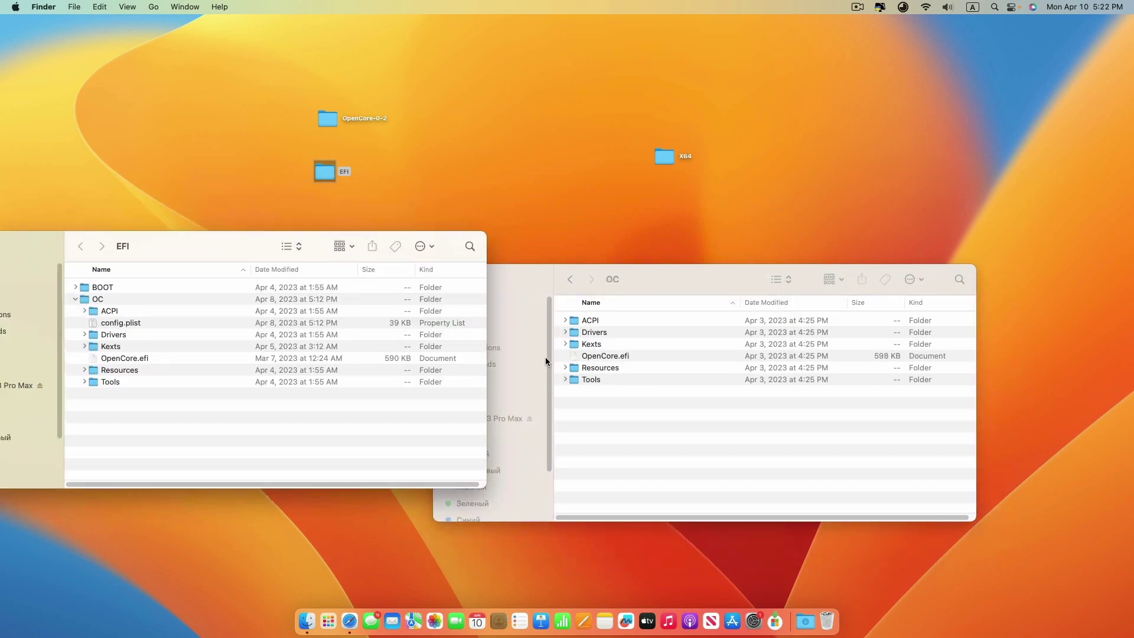
click(84, 310)
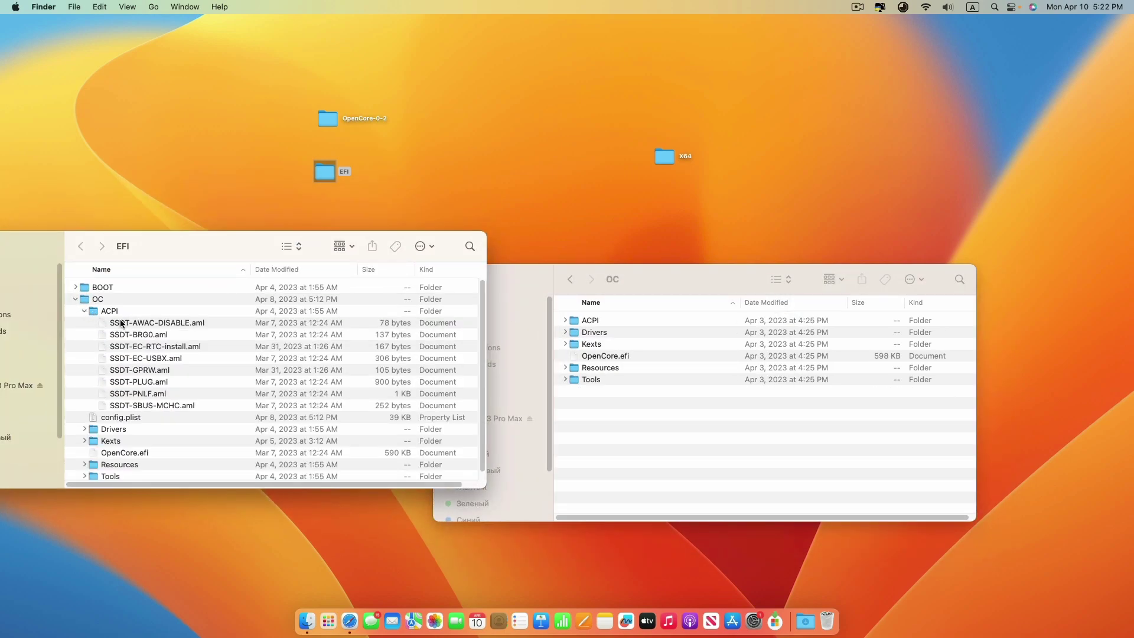
click(455, 323)
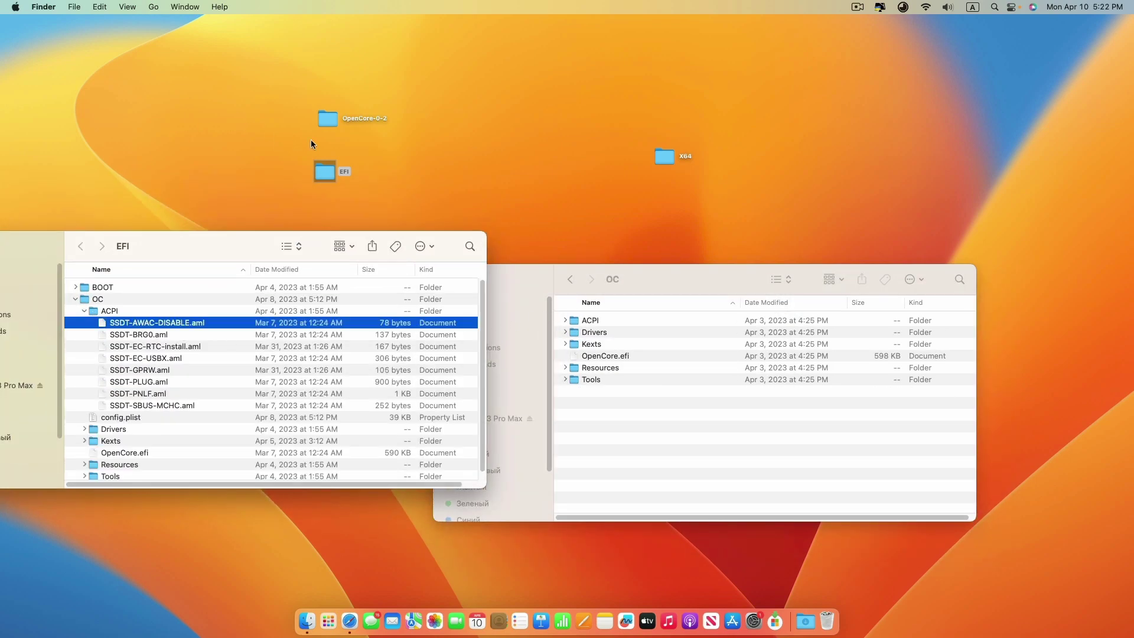
Open the Binaries folder inside Docs and AcpiSamples of the OpenCore-0-2 folder.
click(342, 126)
double_click(328, 118)
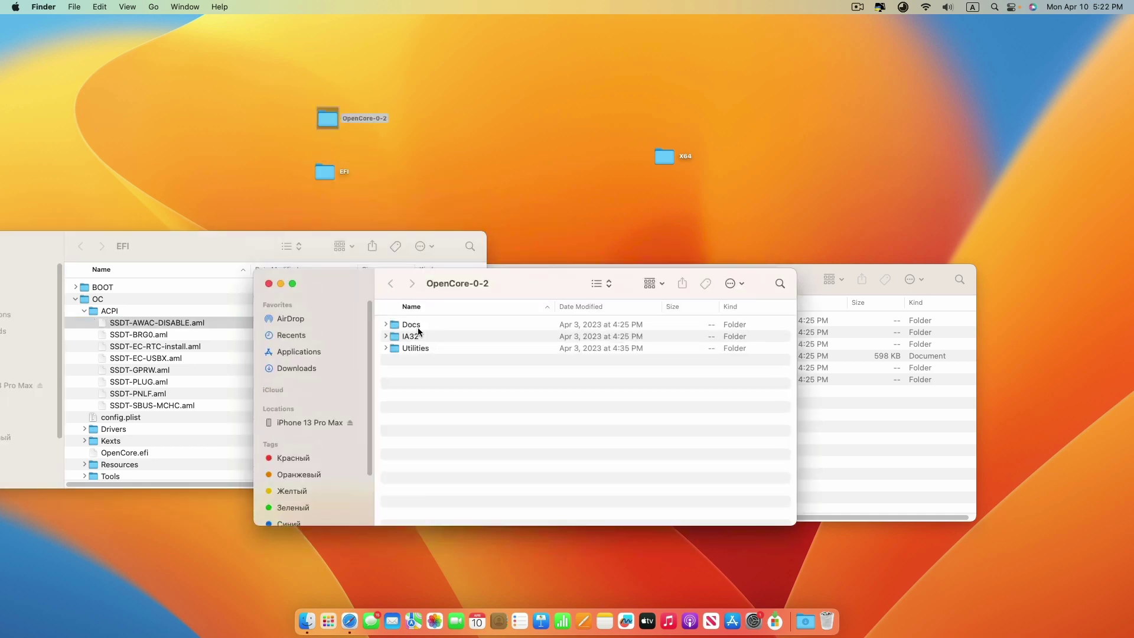
click(417, 334)
double_click(413, 325)
double_click(426, 325)
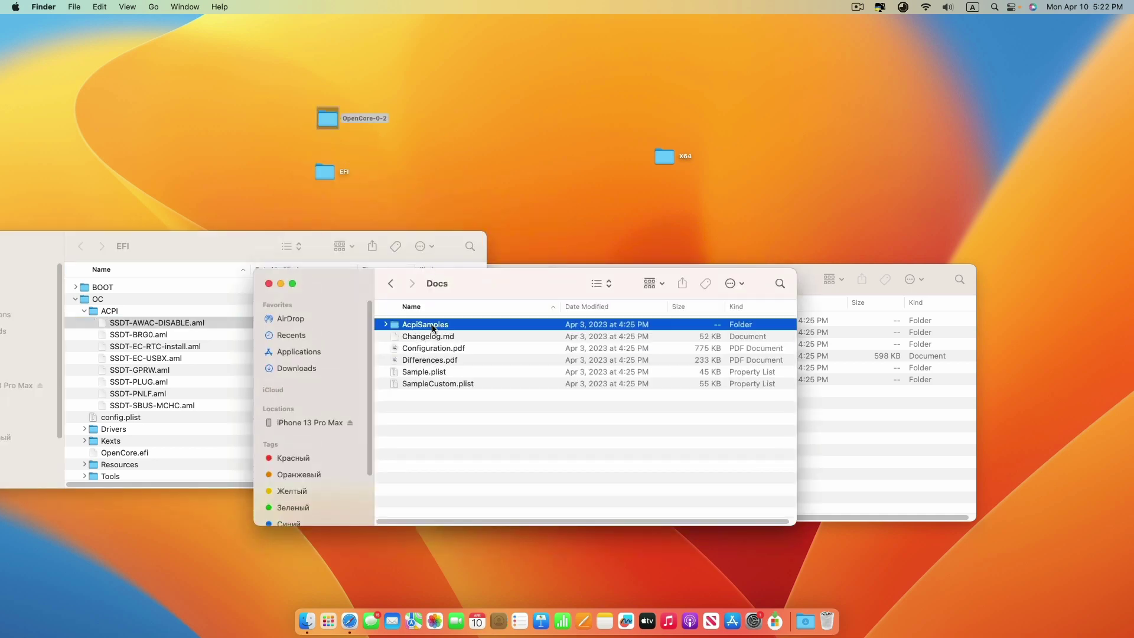
click(434, 333)
click(433, 324)
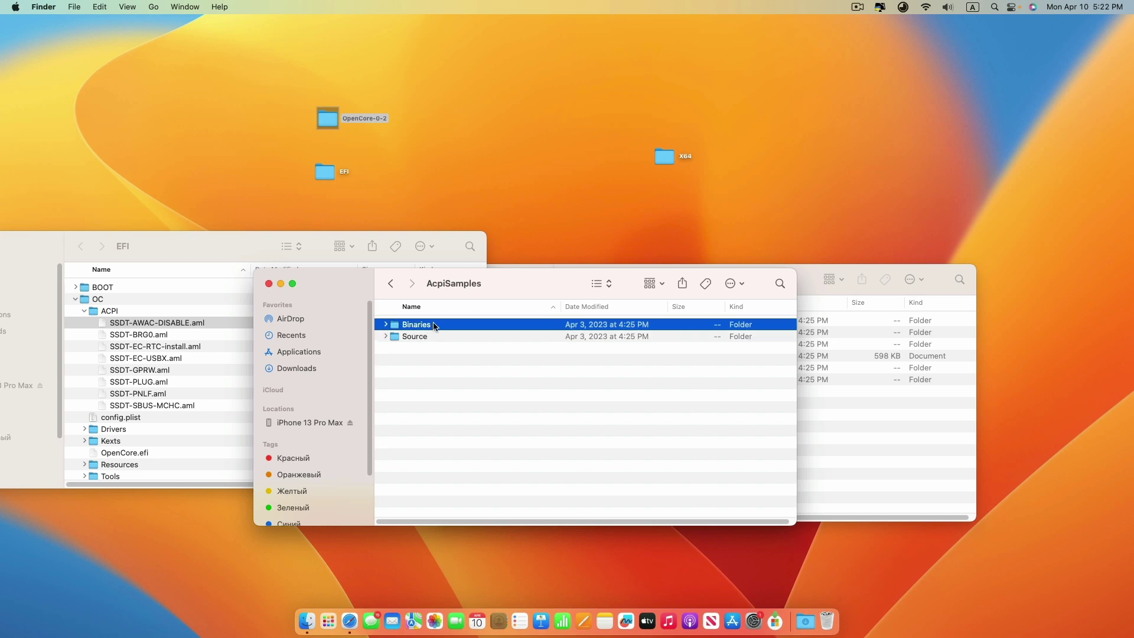
double_click(433, 324)
Copy the six SSDT files in Binaries that match the old ACPI set, including SSDT-EC-USBX, SSDT-PLUG, SSDT-PNLF and SSDT-SBUS-MCHC.
drag(438, 284, 707, 129)
click(712, 183)
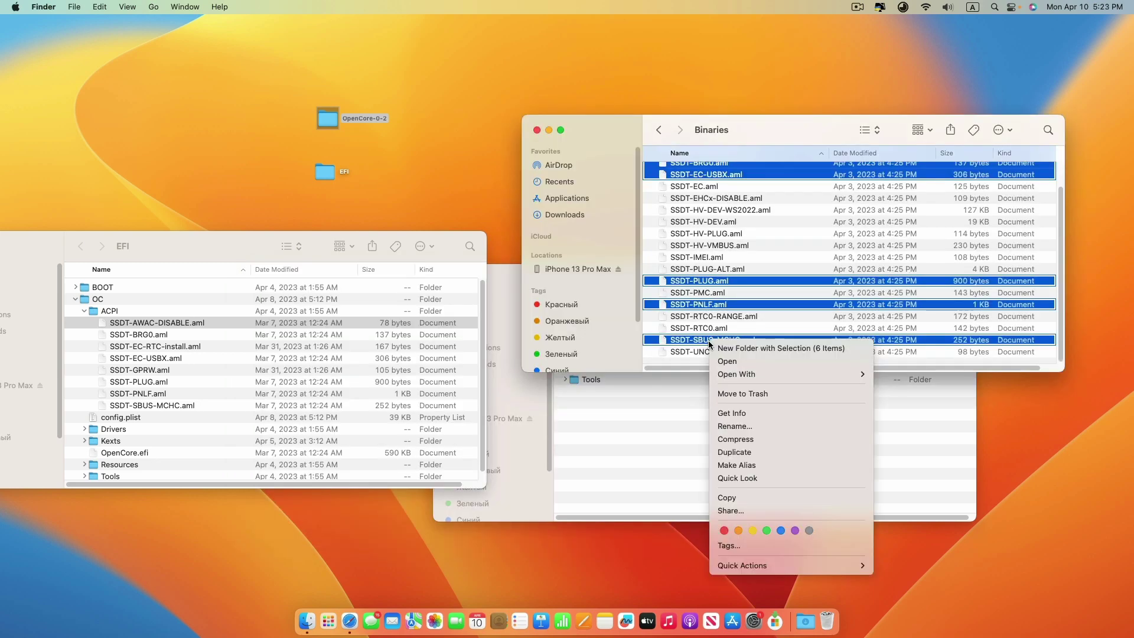
click(727, 498)
Paste the six copied SSDT files into the ACPI folder of the new OC folder.
click(693, 482)
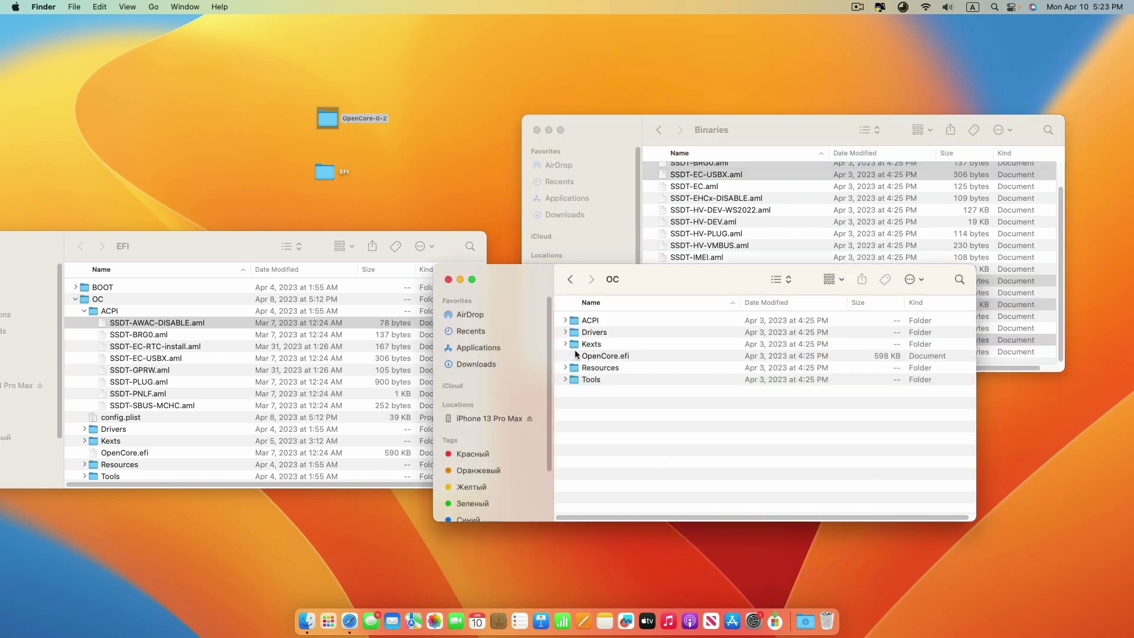
double_click(593, 318)
right_click(622, 371)
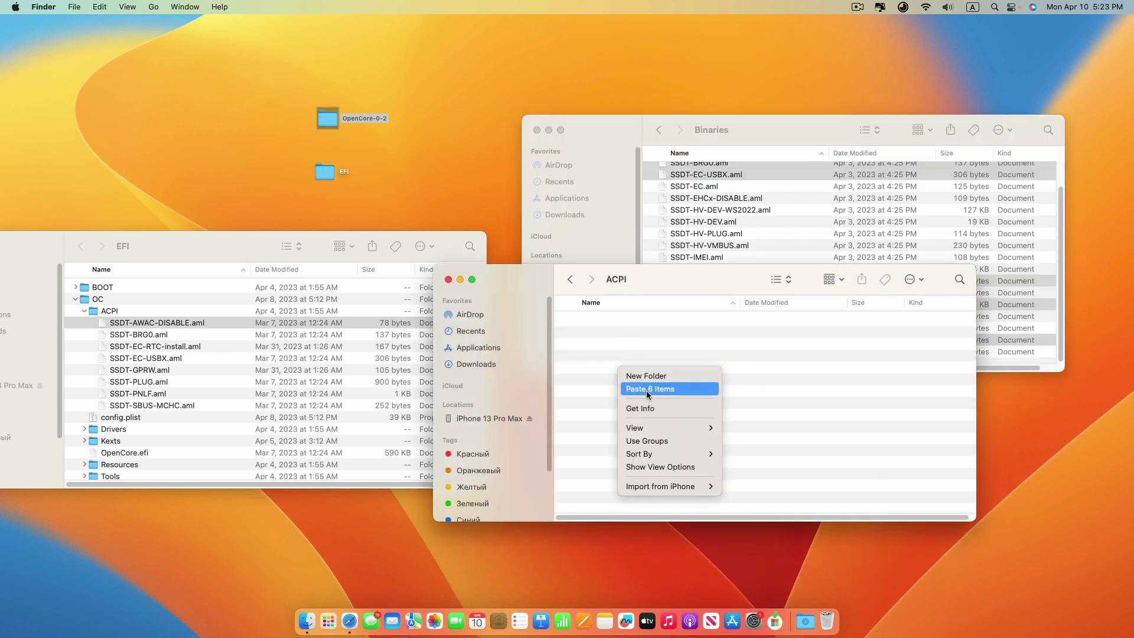
click(646, 389)
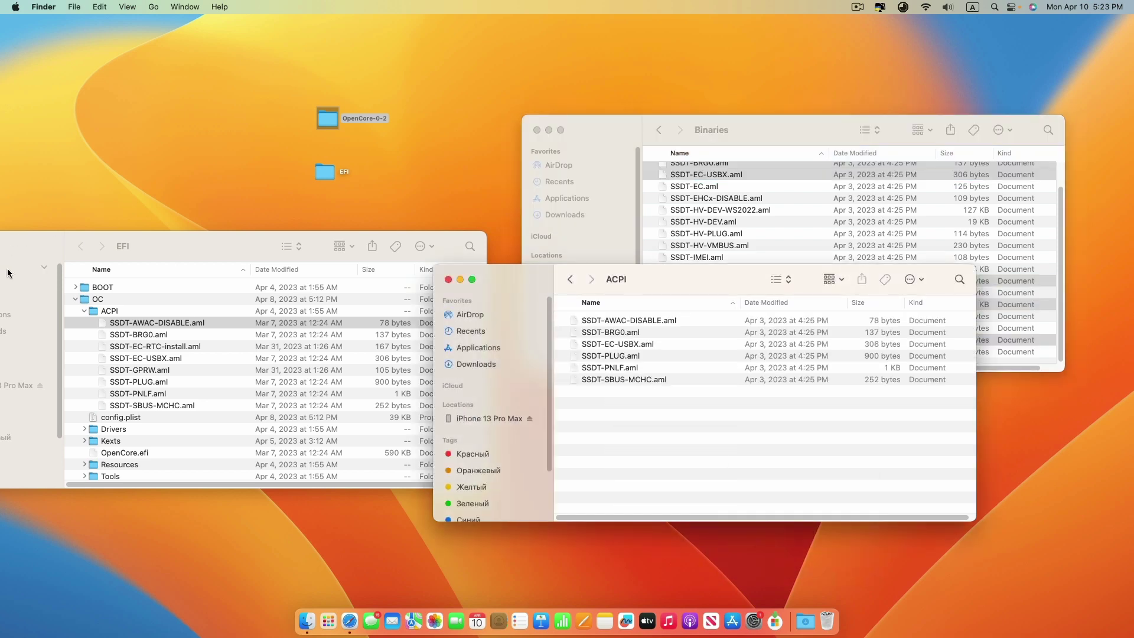
Move SSDT-EC-RTC-install.aml and SSDT-GPRW.aml from the old EFI's ACPI folder into the new ACPI folder.
drag(151, 249, 157, 204)
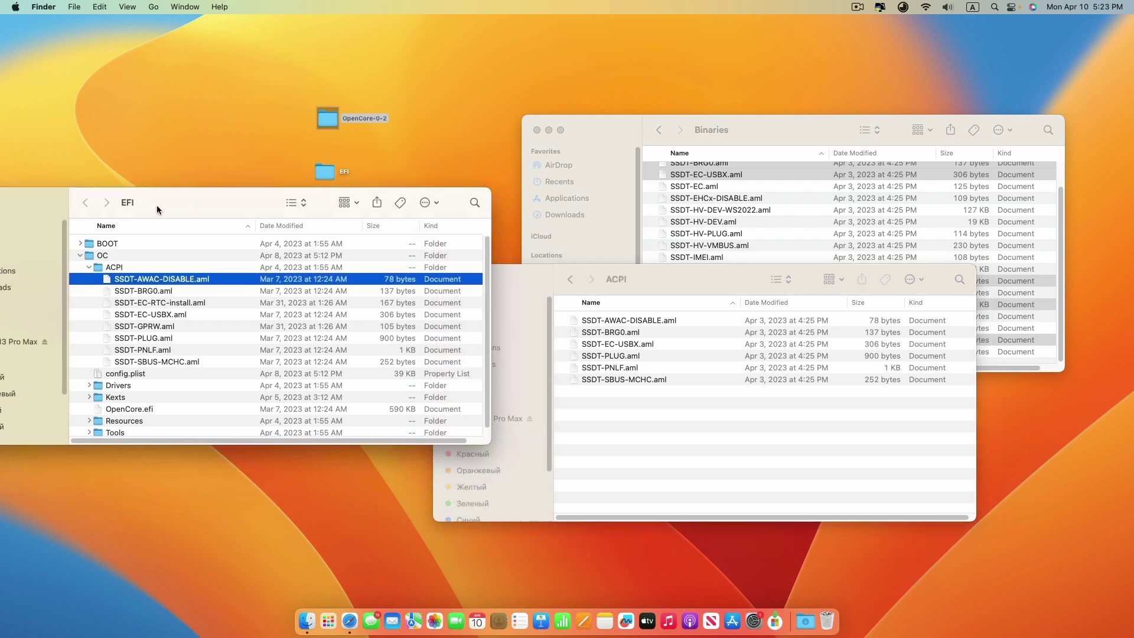
click(157, 302)
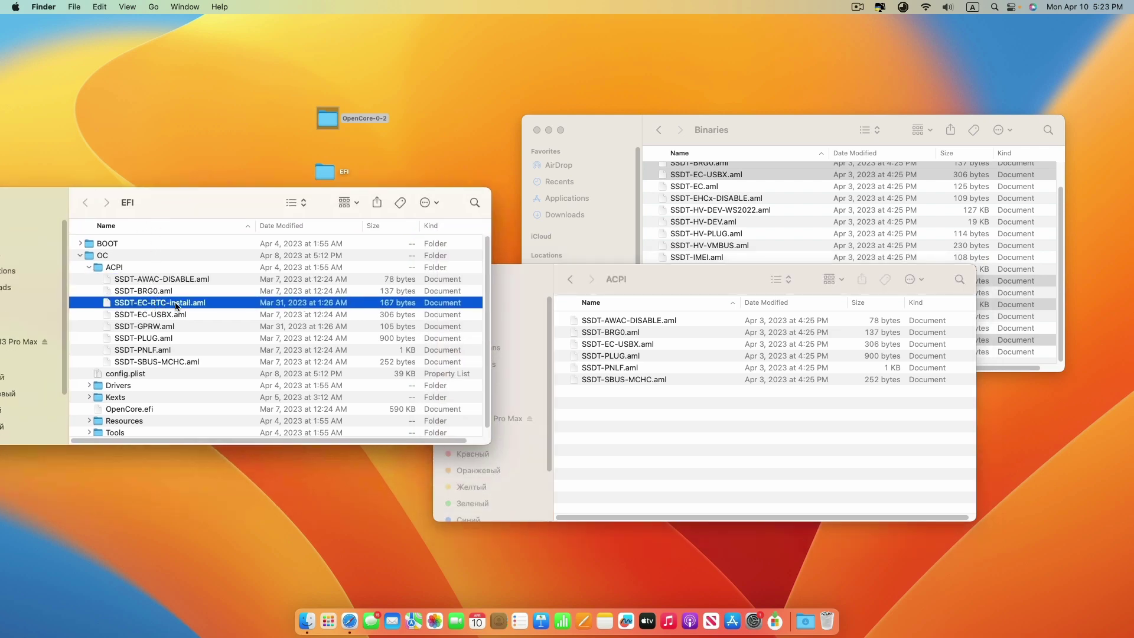
drag(175, 306, 682, 441)
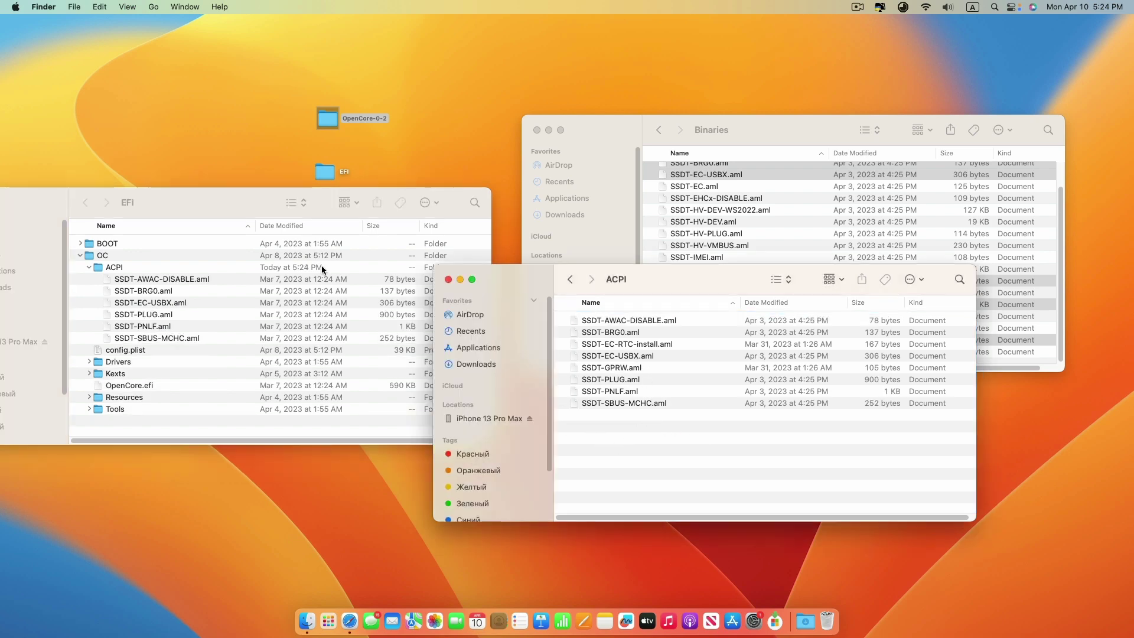
Collapse ACPI and expand Drivers in the old EFI, and open the new OC's Drivers folder beside it for comparison.
drag(171, 196, 228, 176)
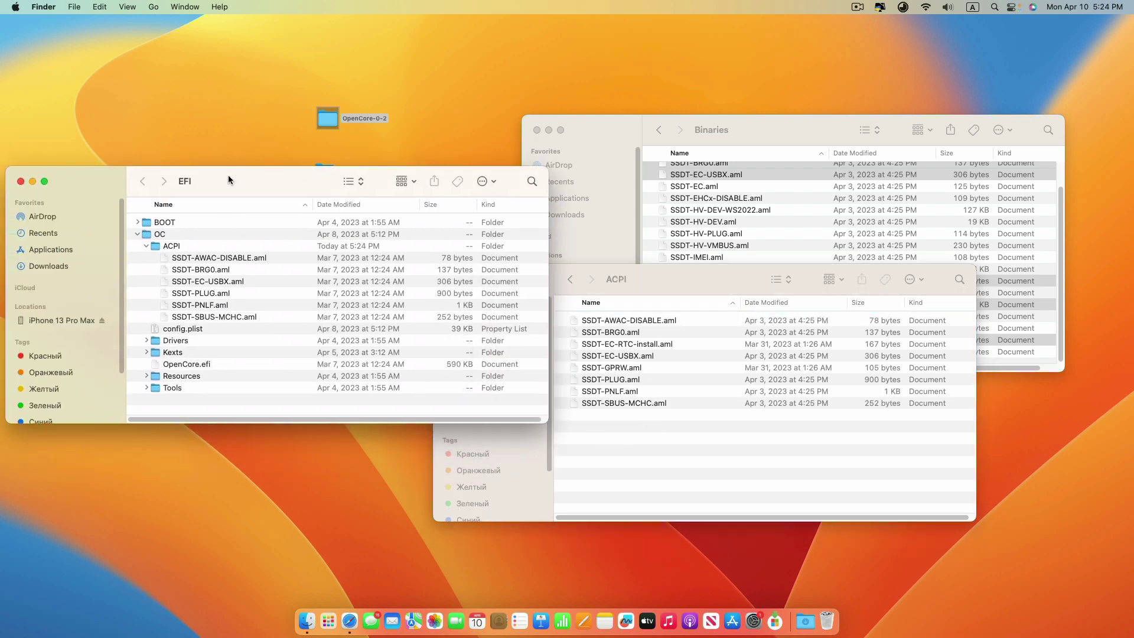
click(145, 246)
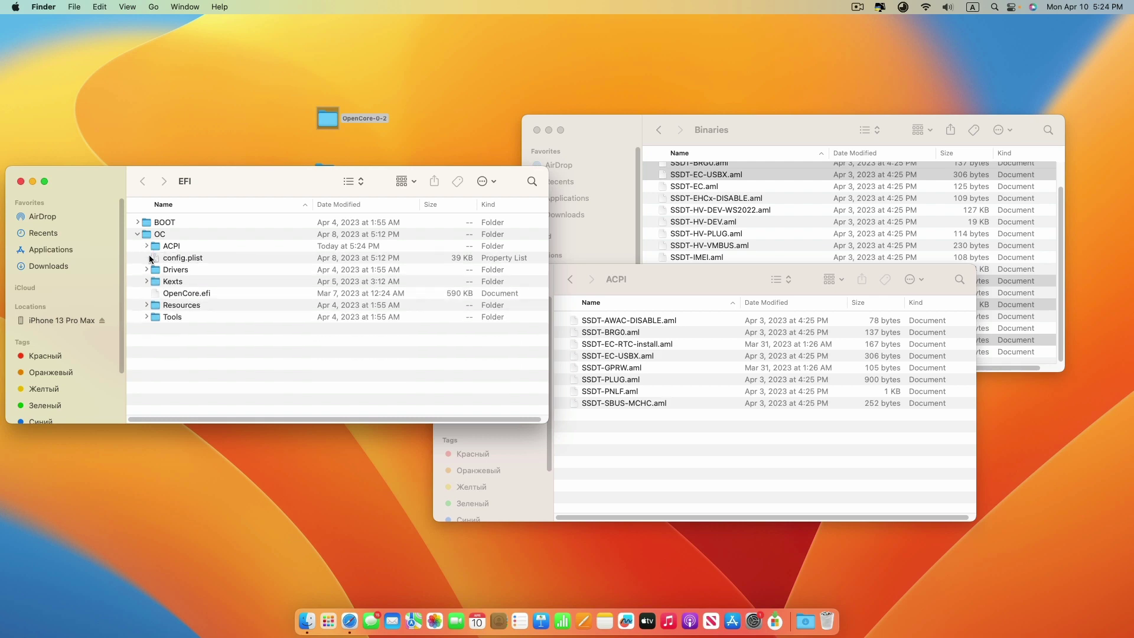
click(137, 235)
click(137, 234)
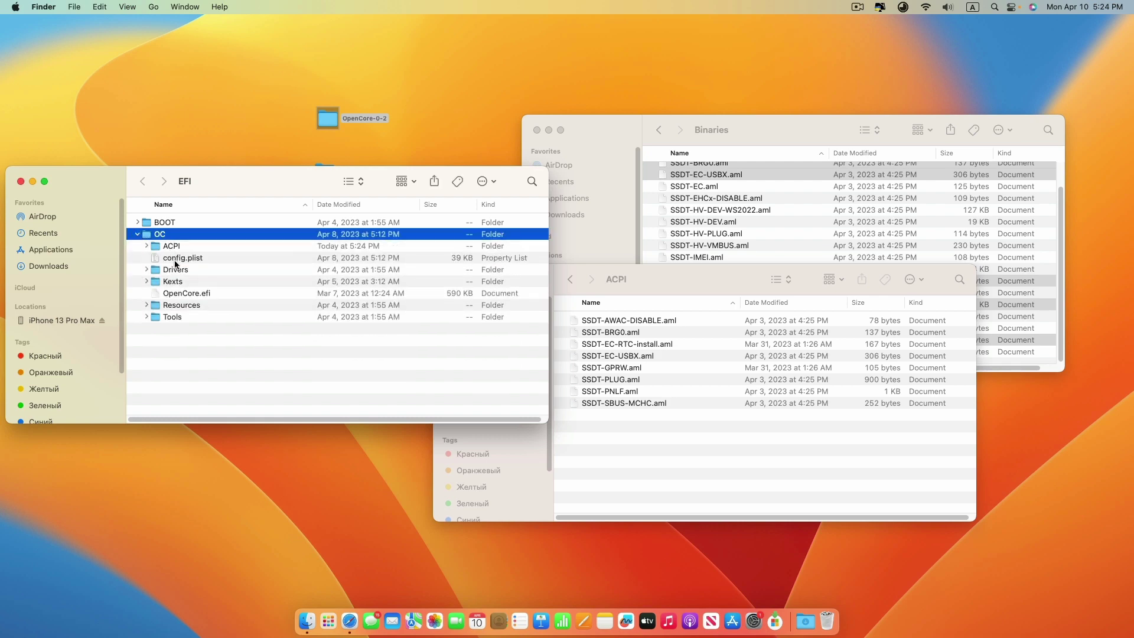
click(146, 270)
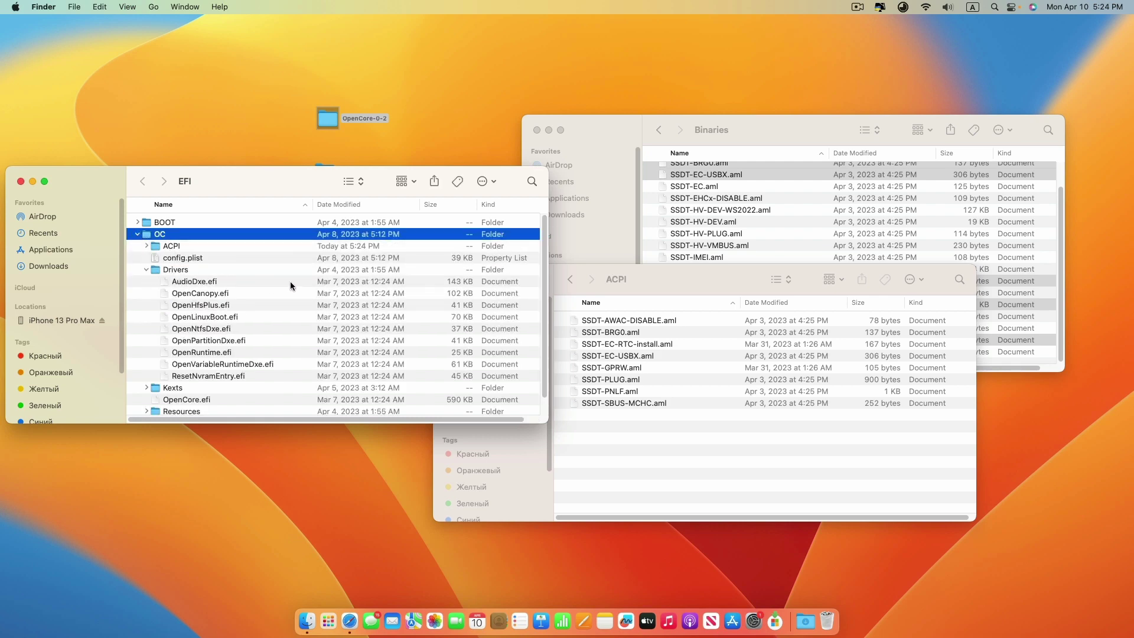
click(655, 282)
click(570, 279)
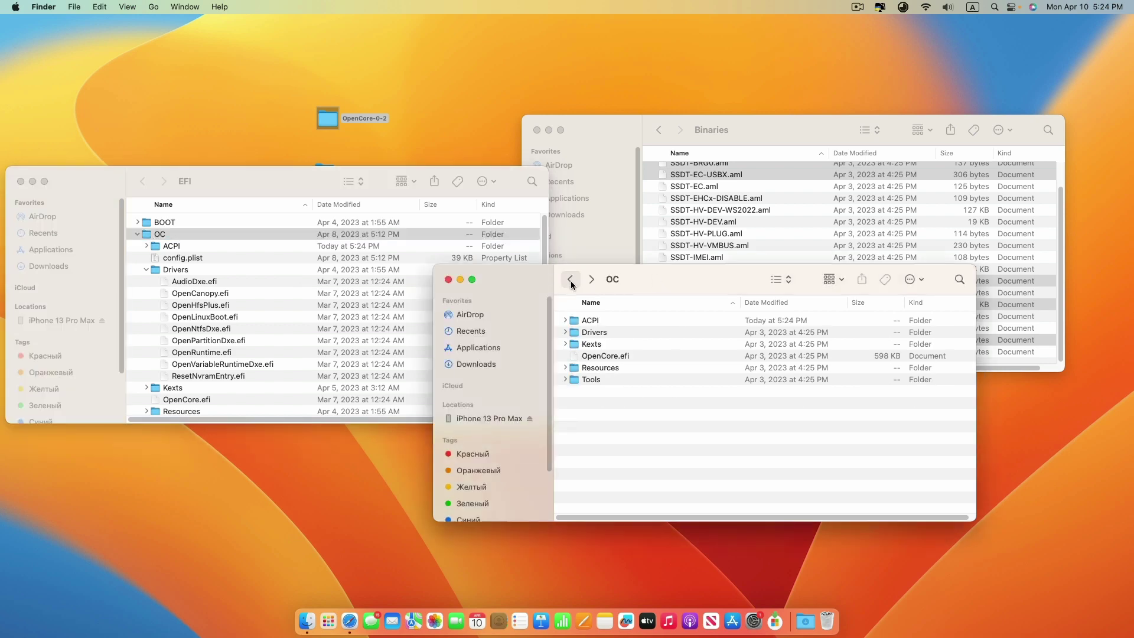
double_click(594, 333)
Move the new drivers missing from the old set to the Trash, but also keep NvmExpressDxe.efi and ToggleSipEntry.efi.
drag(608, 341, 630, 450)
scroll(631, 454, down, 5)
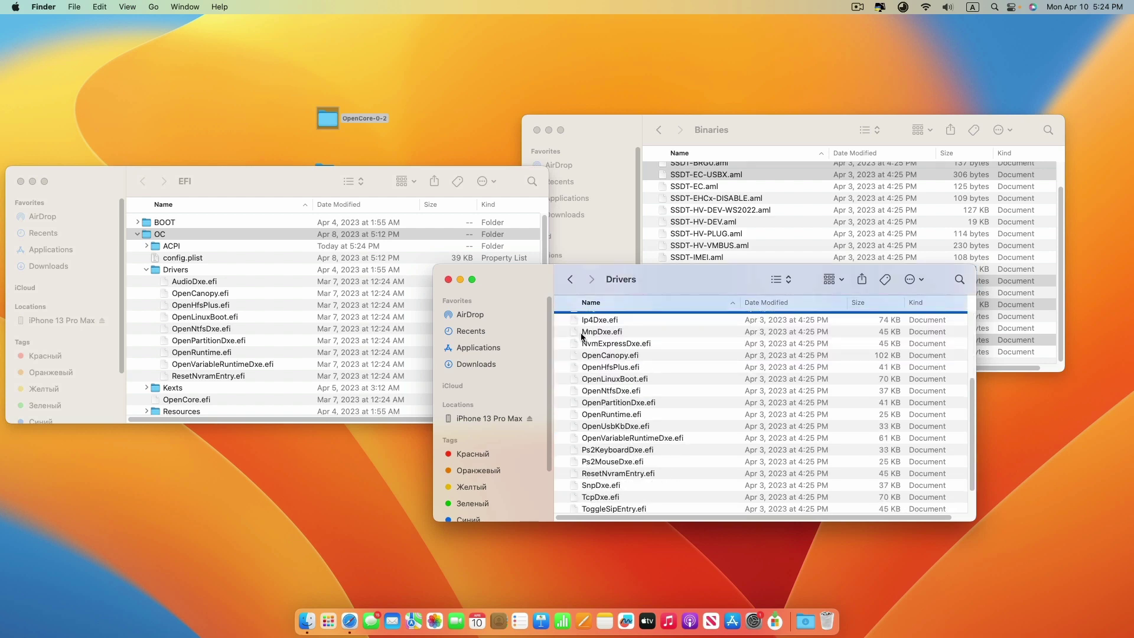
click(600, 321)
shift+click(603, 332)
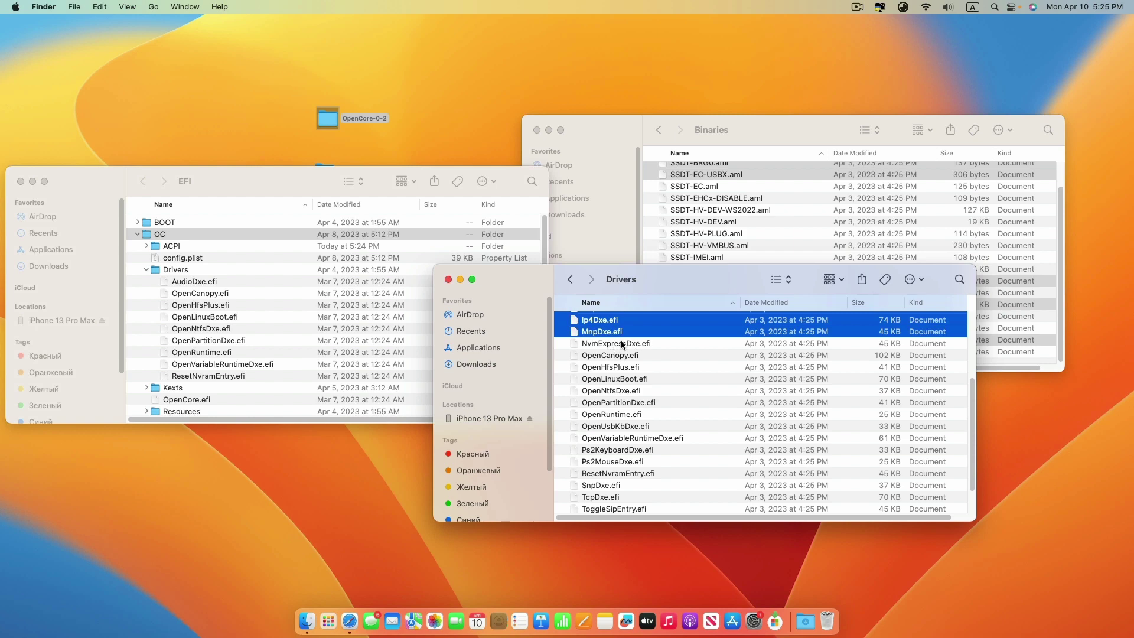
super+click(602, 426)
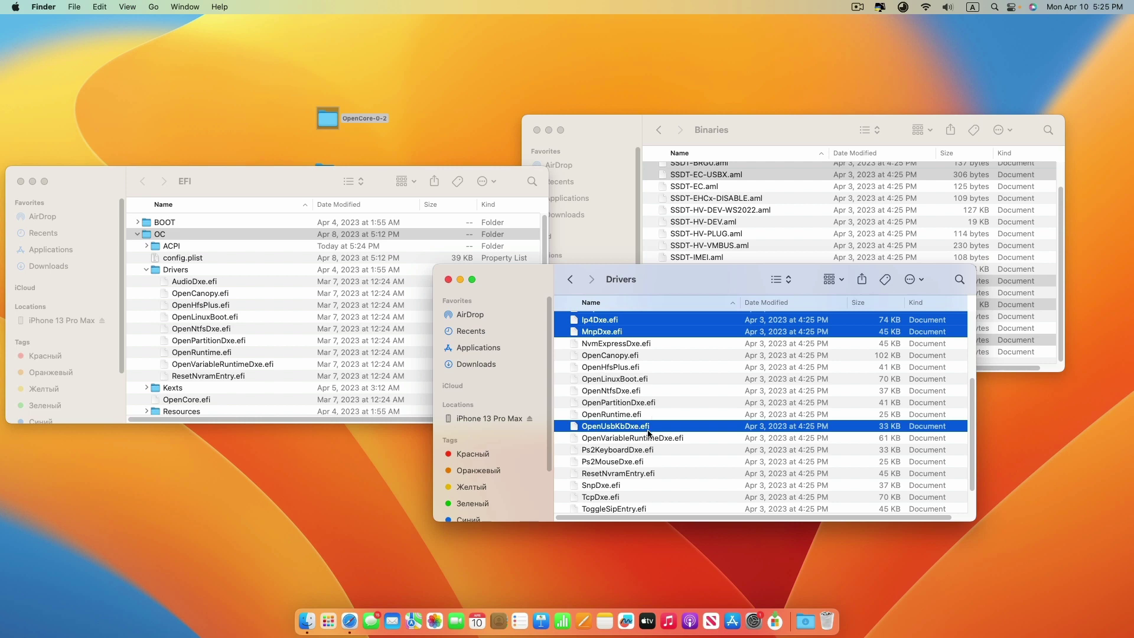
super+click(621, 451)
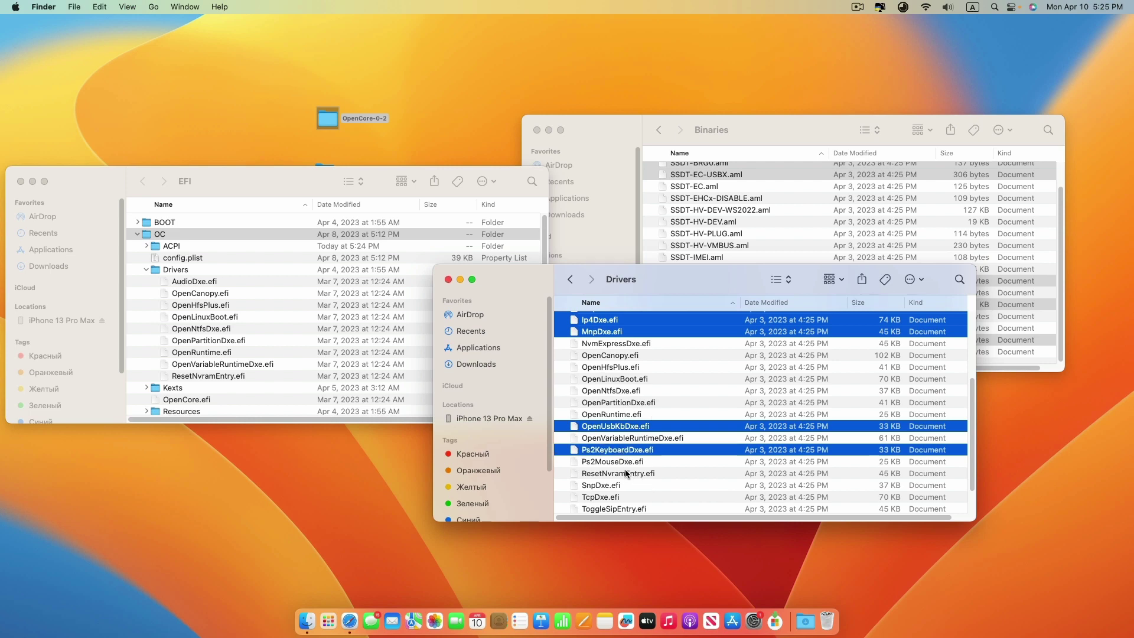
super+click(619, 463)
super+click(620, 474)
super+click(620, 486)
scroll(621, 495, down, 3)
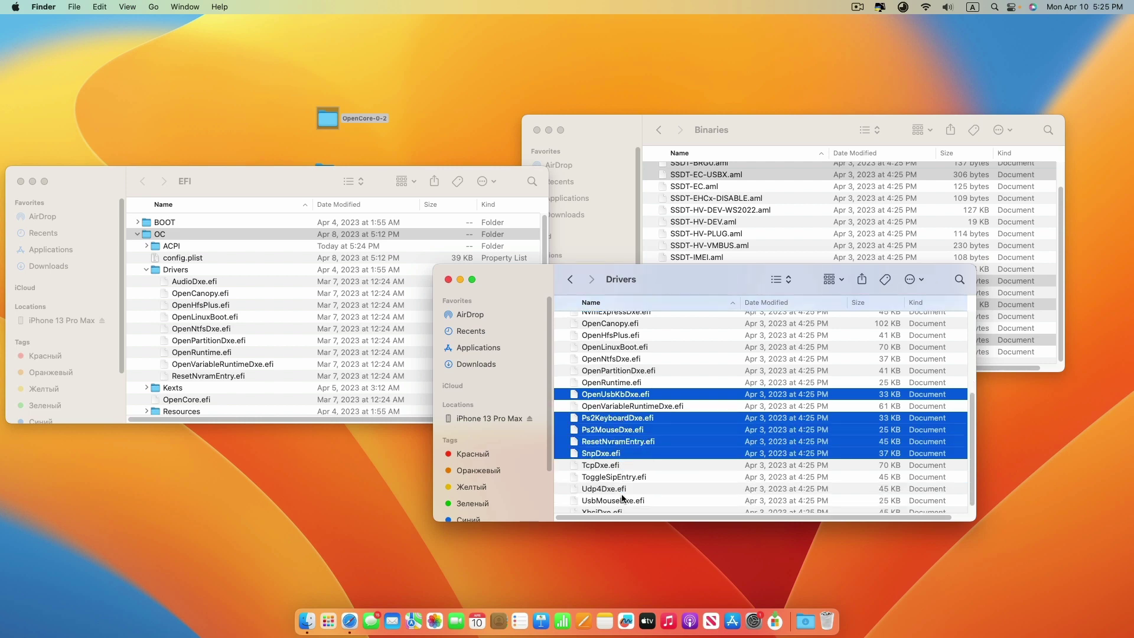
super+click(611, 455)
super+click(612, 466)
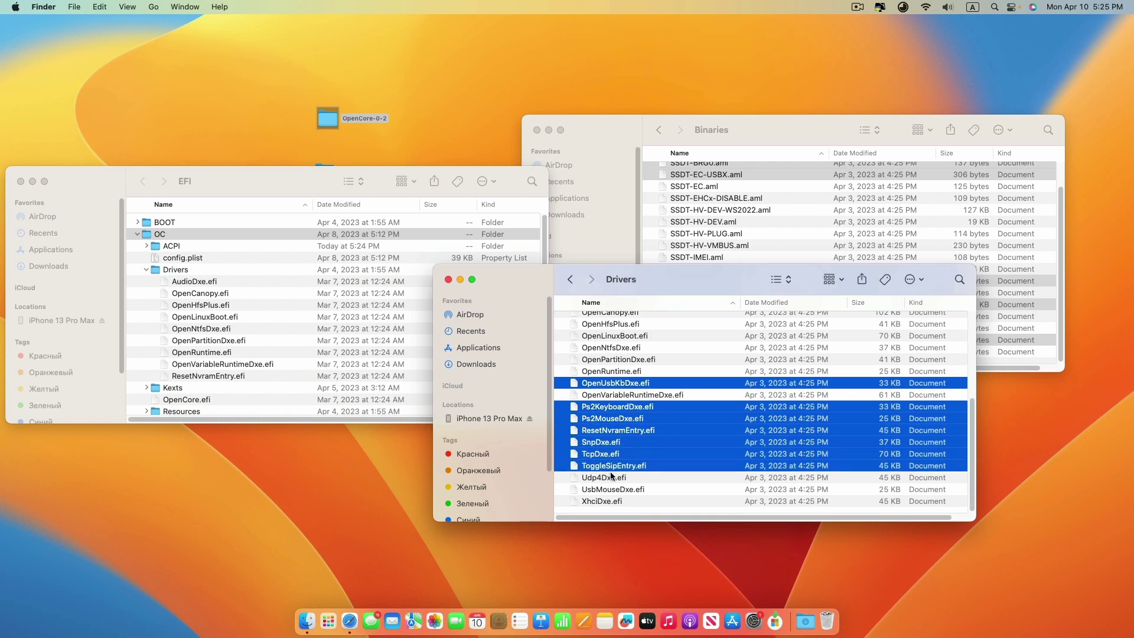
super+click(609, 467)
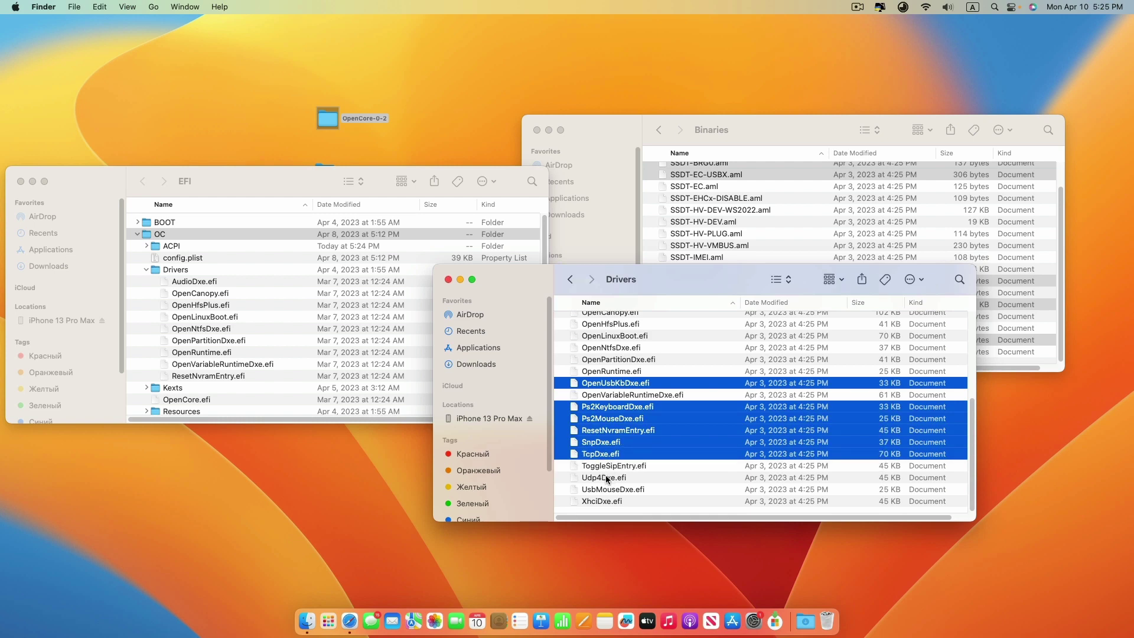
super+click(606, 478)
super+click(609, 489)
super+click(603, 501)
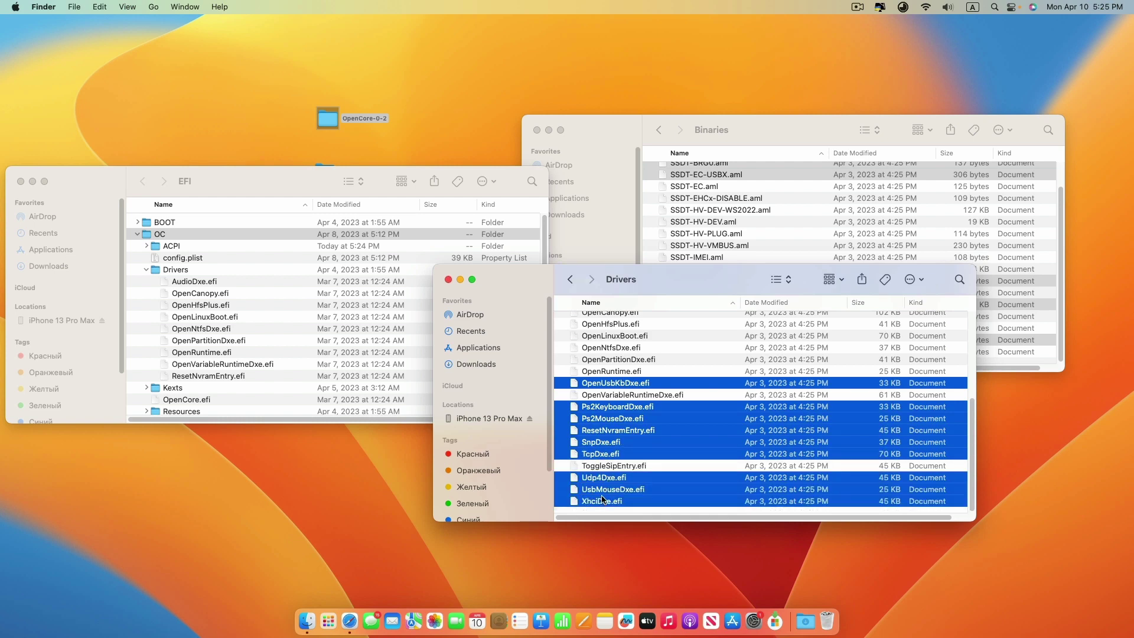
super+click(626, 430)
right_click(636, 452)
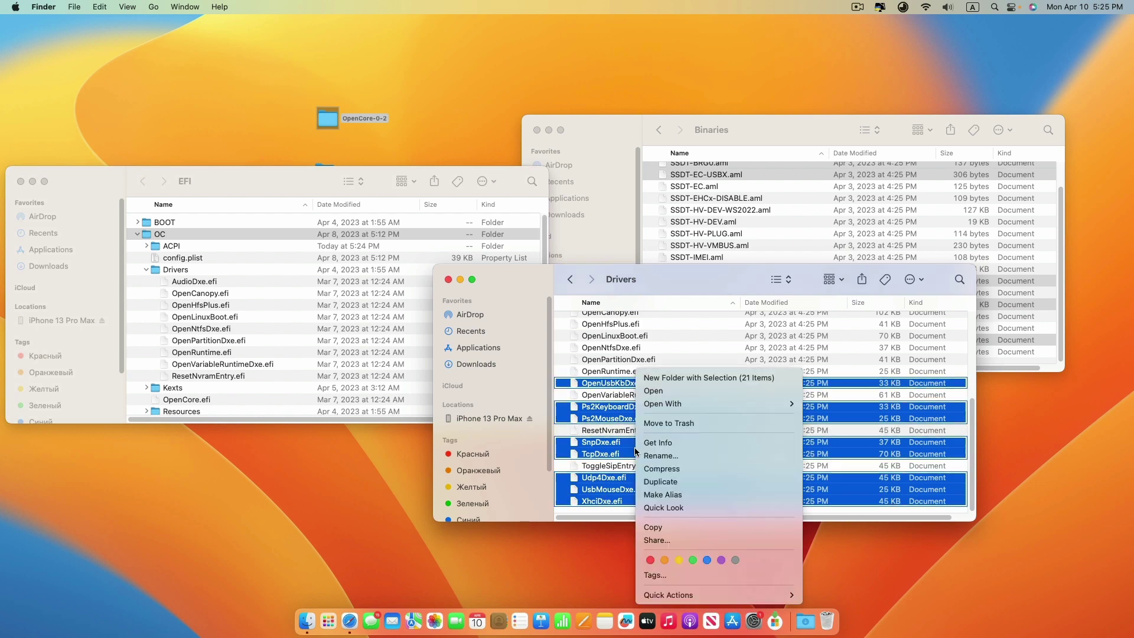
click(664, 423)
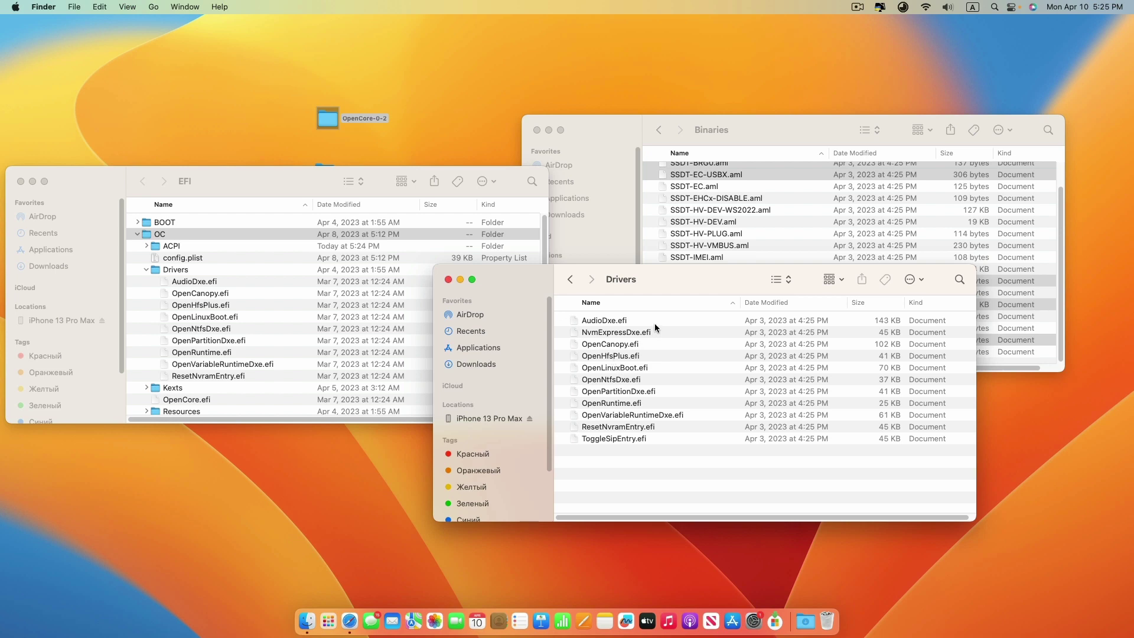
Recheck the trimmed Drivers folder, and open the Kexts folder of the new OC folder.
click(570, 279)
double_click(594, 333)
click(608, 381)
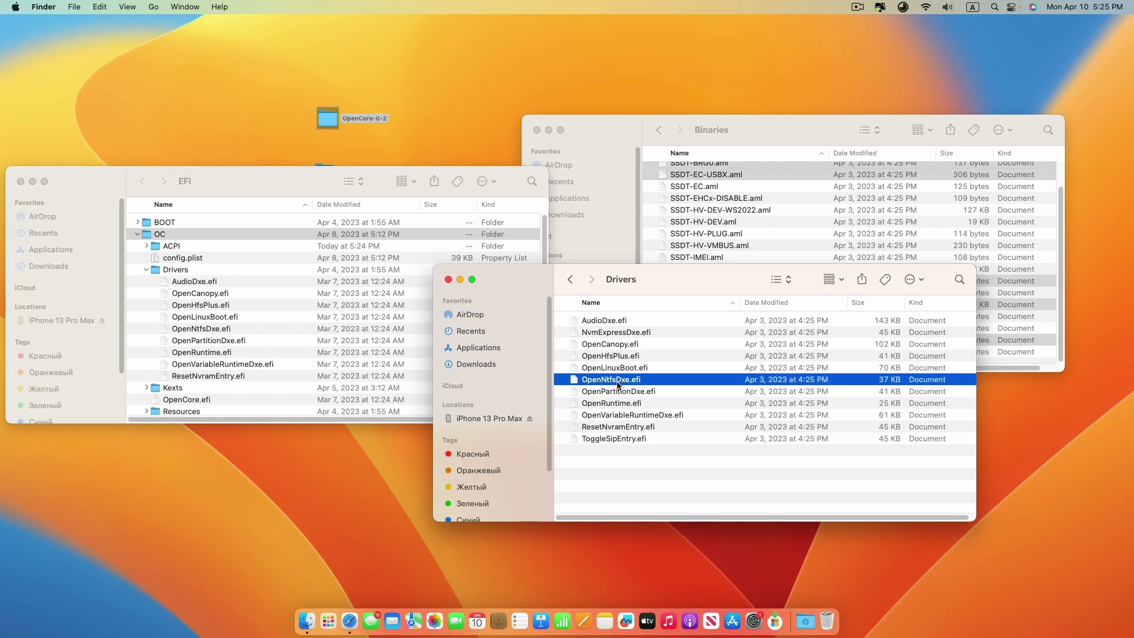
click(569, 285)
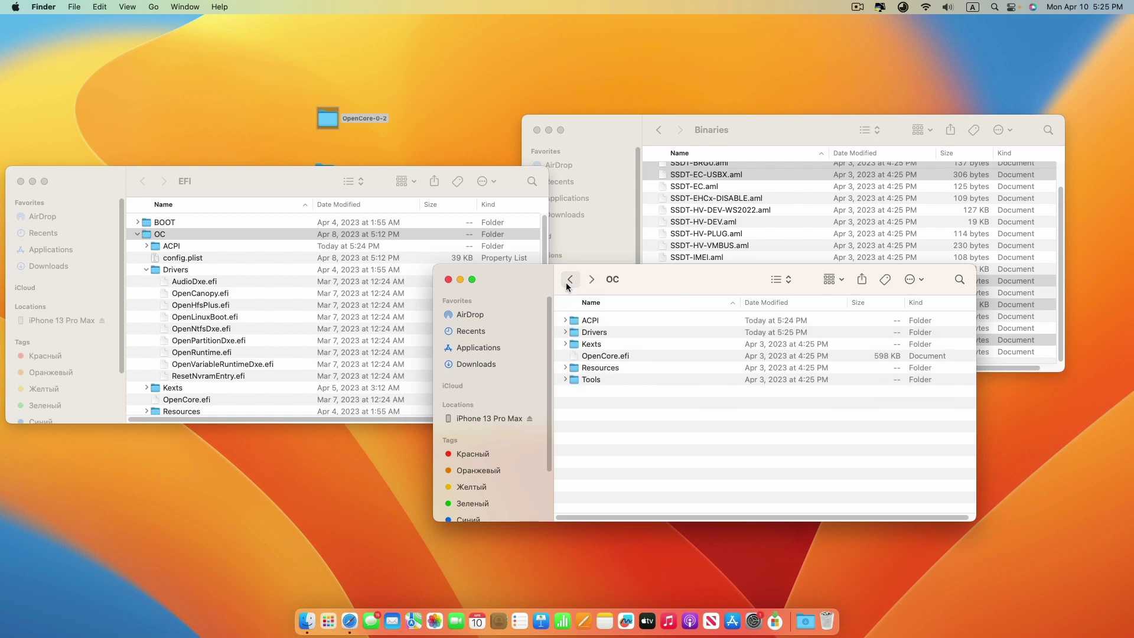
click(580, 346)
double_click(579, 345)
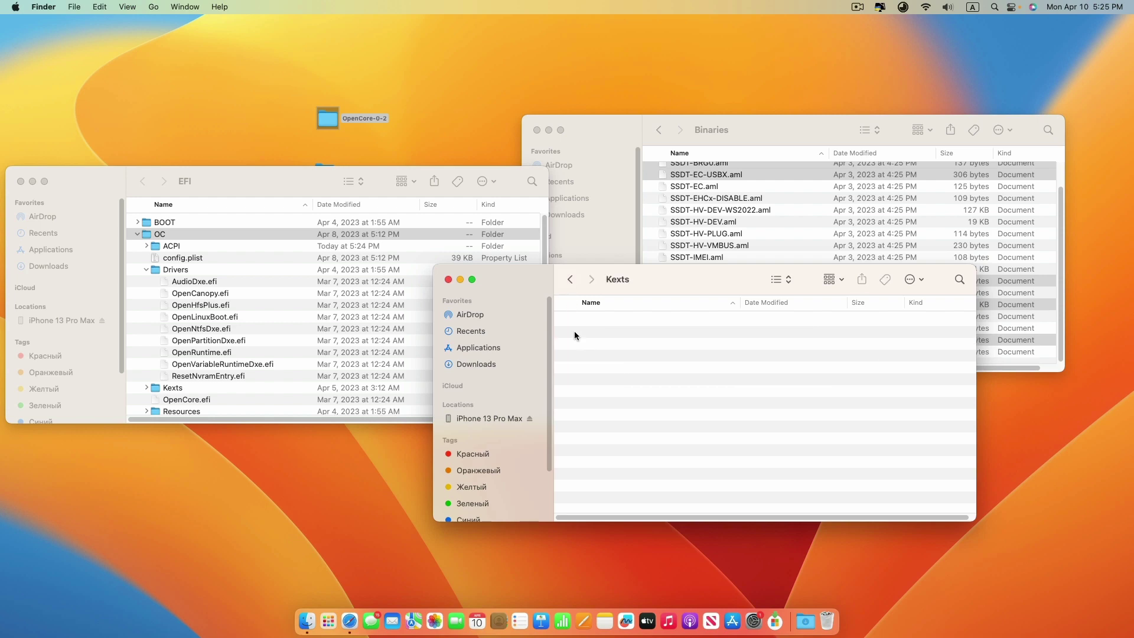
Collapse Drivers in the old EFI and expand its Kexts folder to review the kexts in use.
click(247, 177)
click(148, 270)
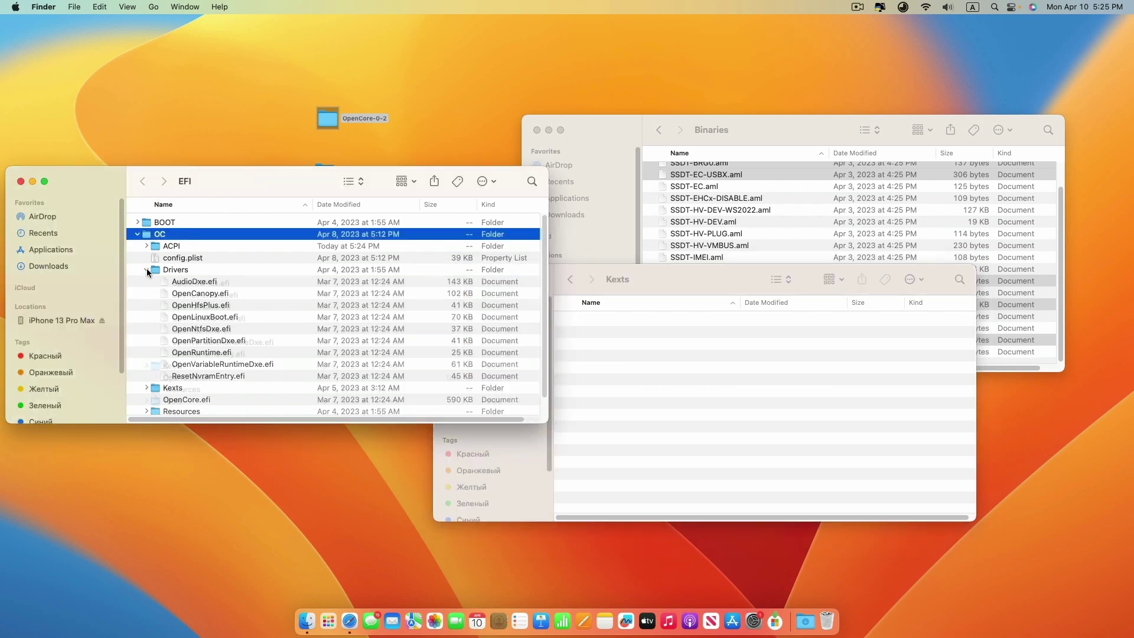
click(147, 282)
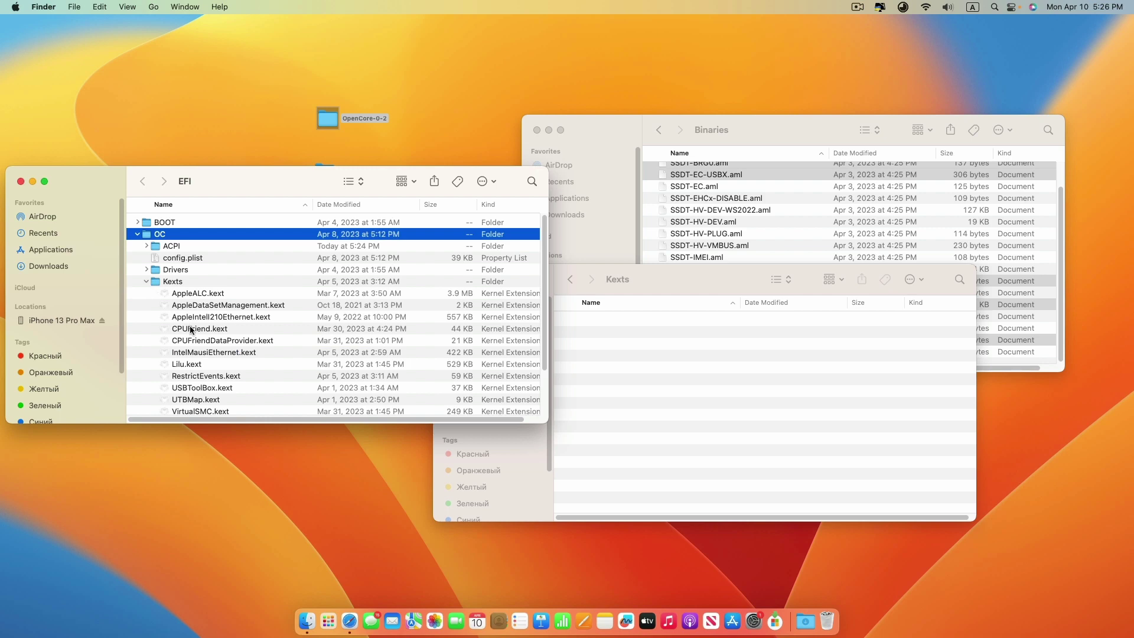
scroll(189, 329, down, 5)
scroll(214, 352, up, 5)
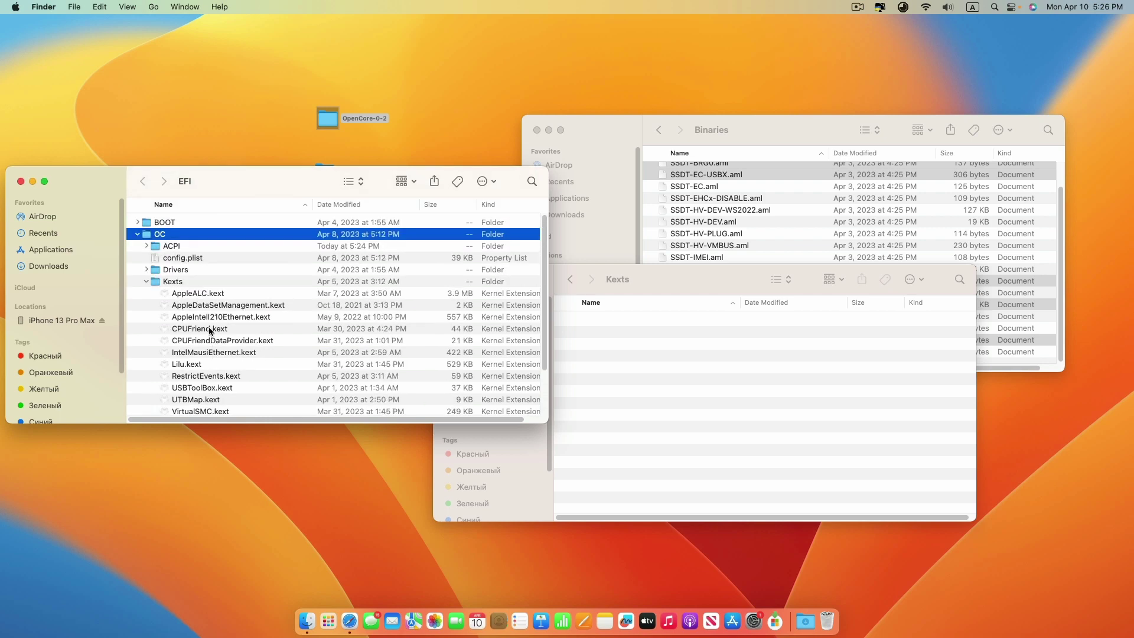
Copy all 13 kexts from the old EFI's Kexts folder into the new OC's Kexts folder.
click(195, 282)
double_click(195, 282)
drag(206, 386, 208, 222)
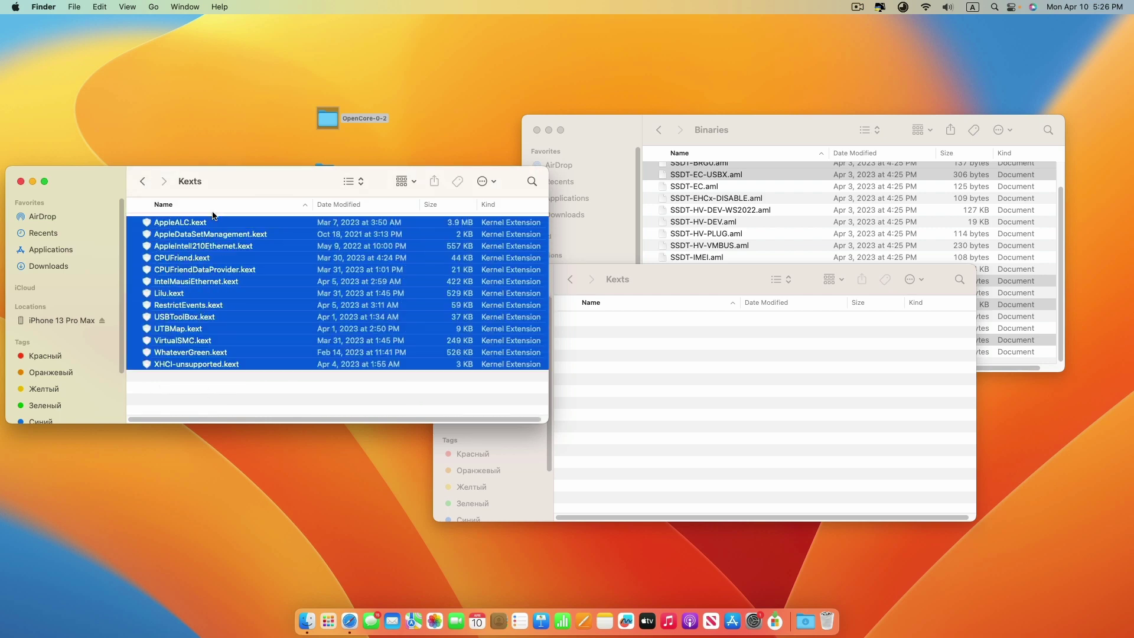
right_click(212, 256)
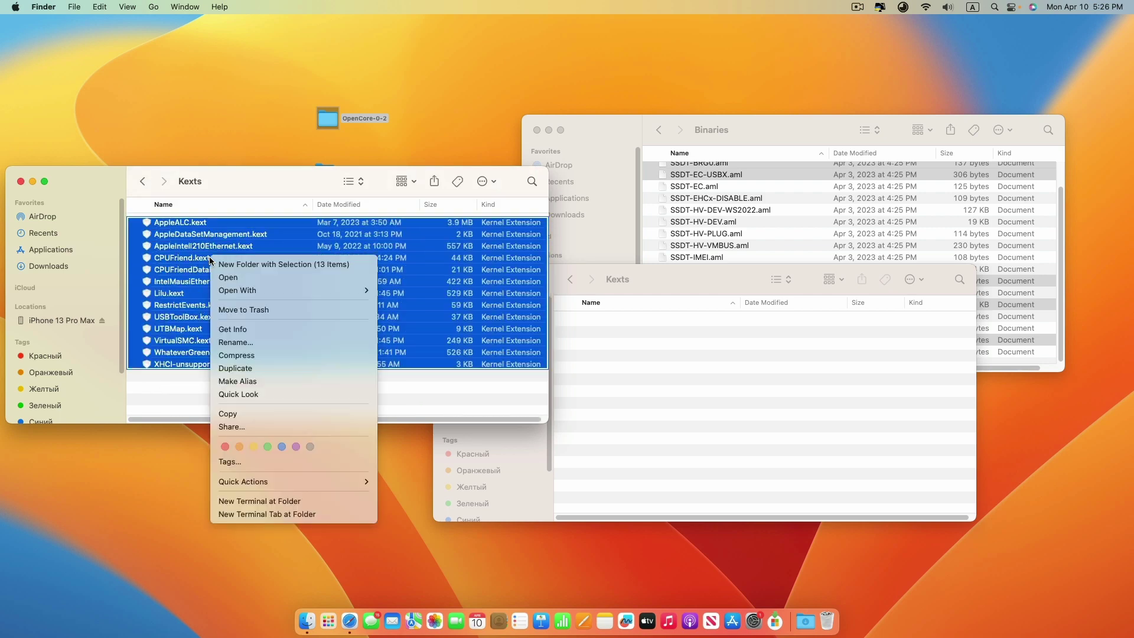
click(243, 412)
click(651, 402)
right_click(637, 351)
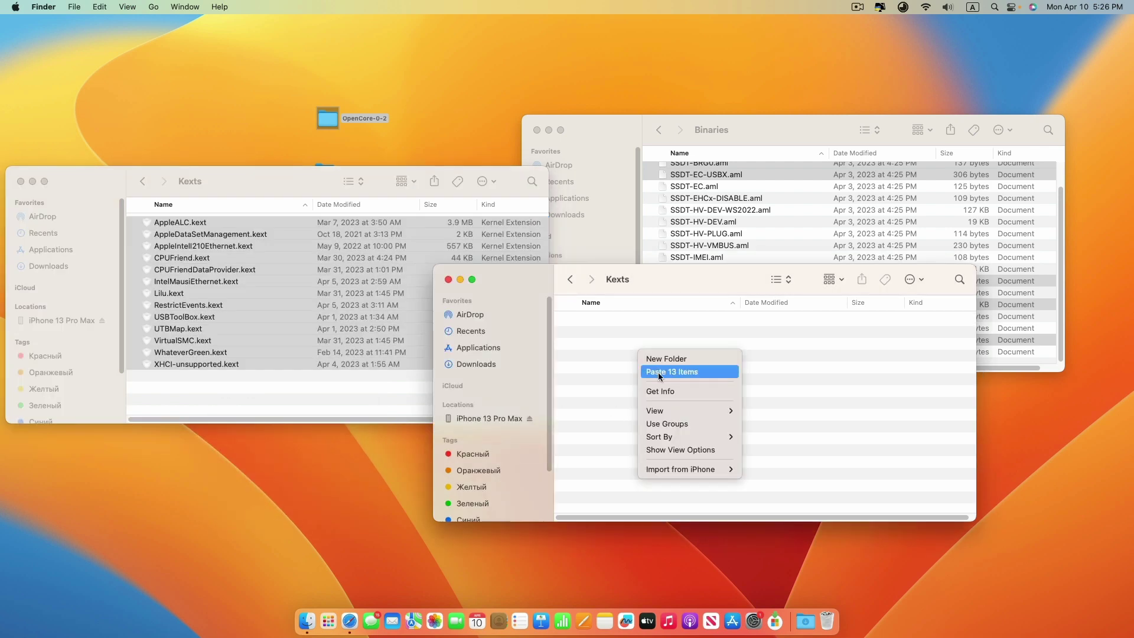
click(662, 371)
Review the kexts pasted into the new Kexts folder, from AppleALC.kext through WhateverGreen.kext, checking the whole set.
click(618, 320)
shift+click(623, 334)
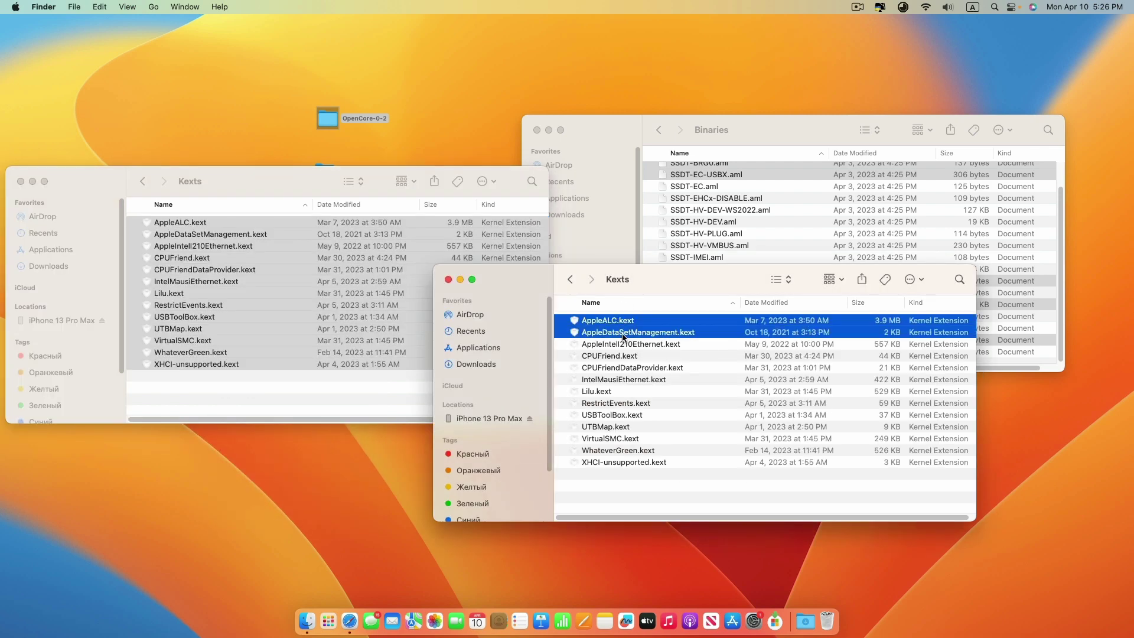
shift+click(625, 344)
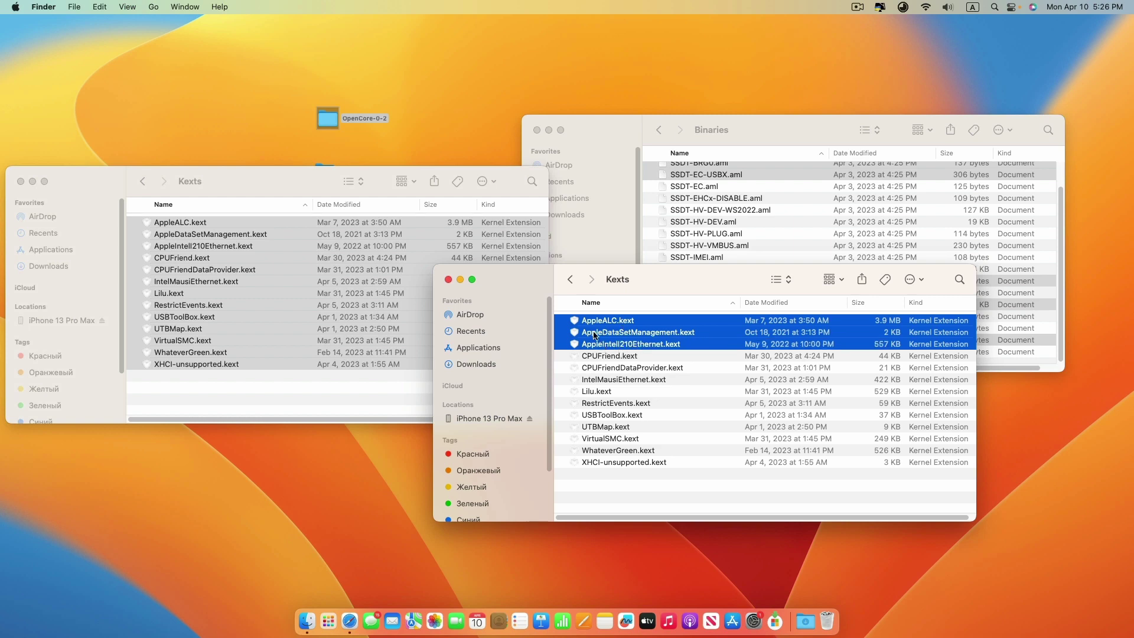
click(603, 358)
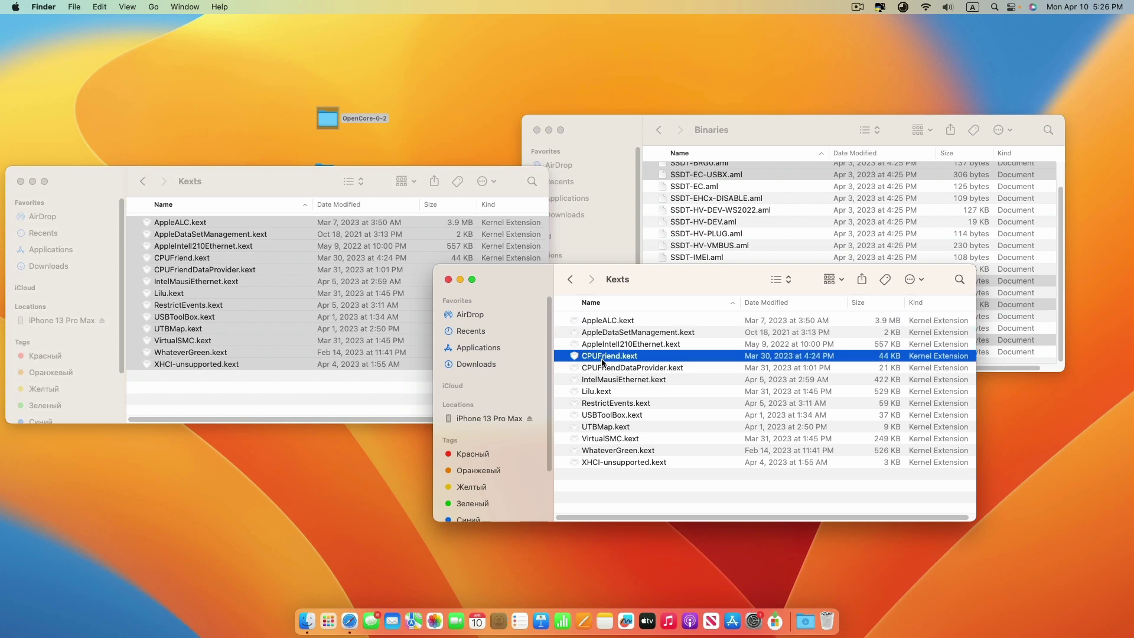
click(602, 346)
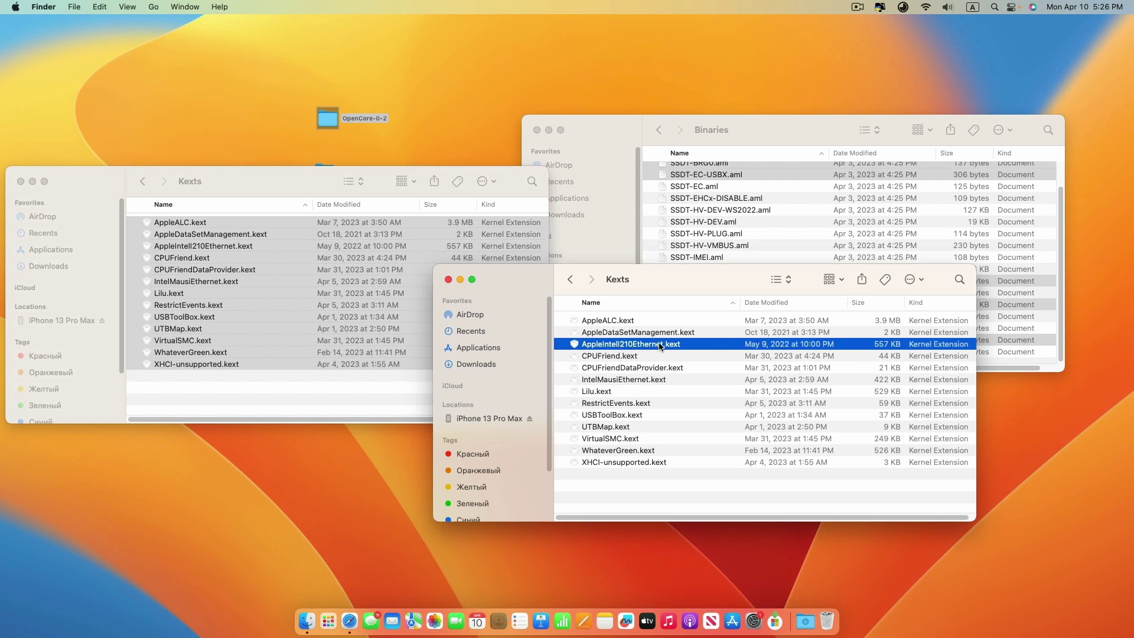
click(647, 355)
shift+click(656, 367)
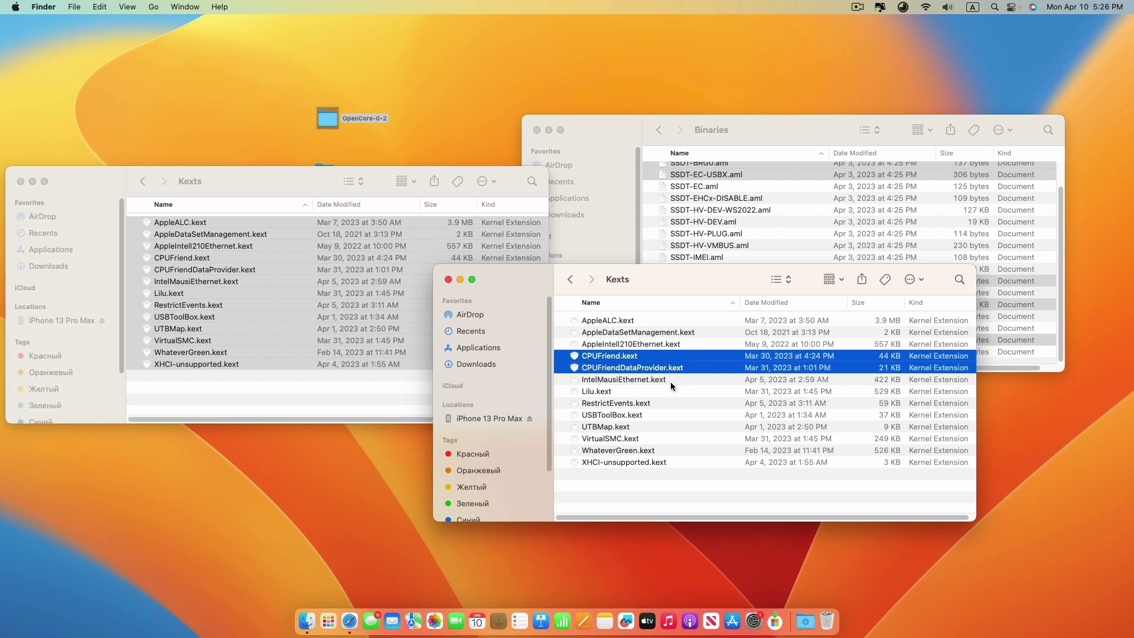
shift+click(617, 381)
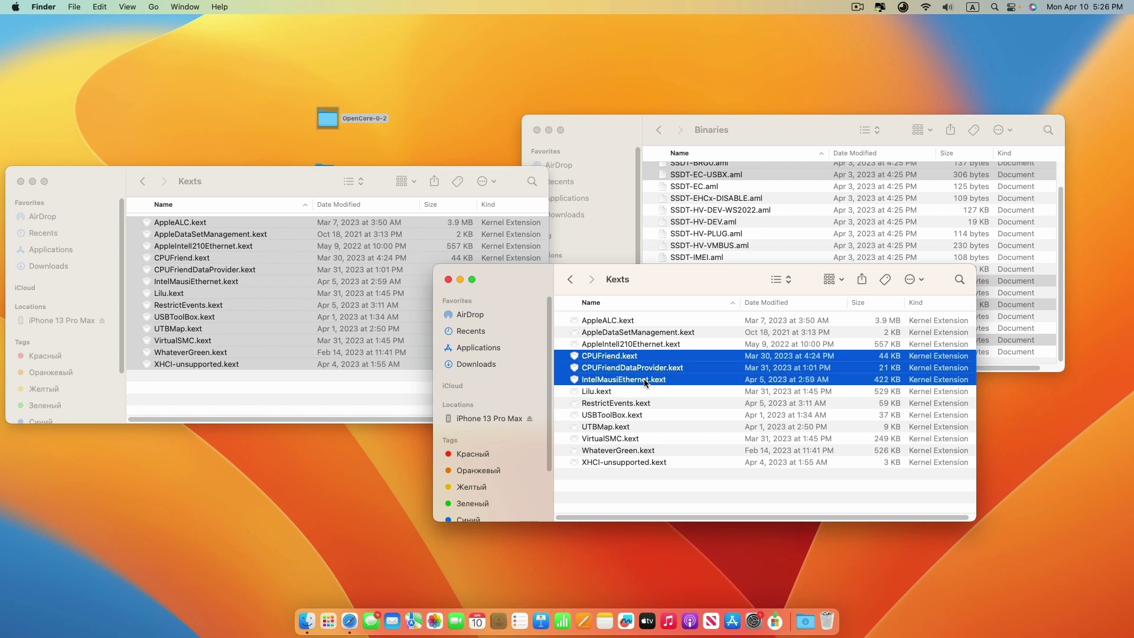
shift+click(605, 393)
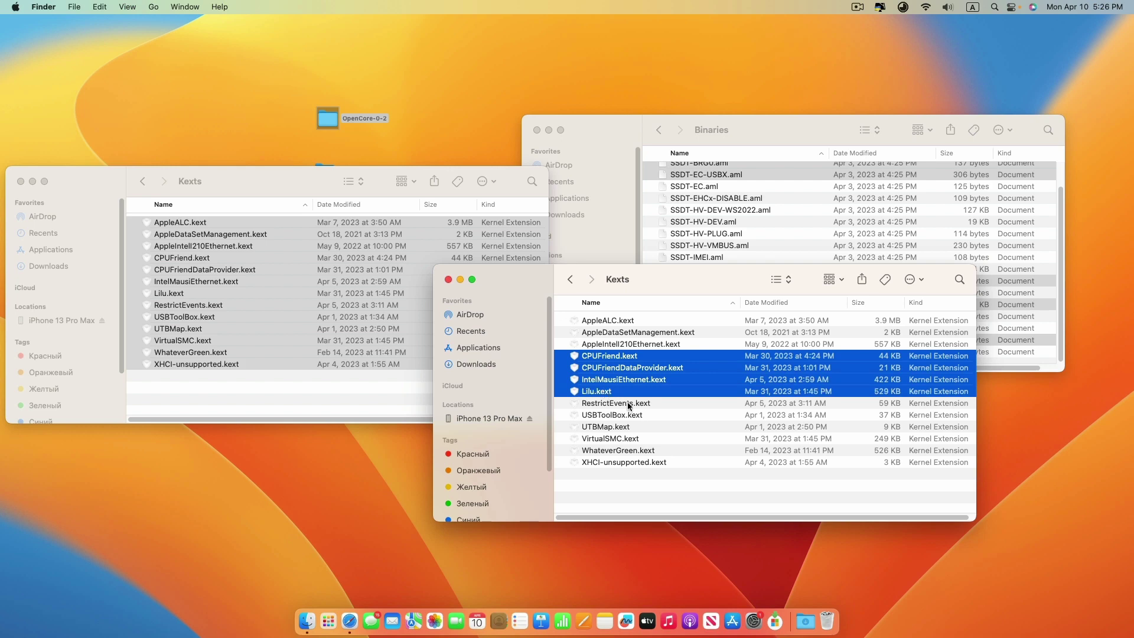
shift+click(629, 405)
super+click(620, 439)
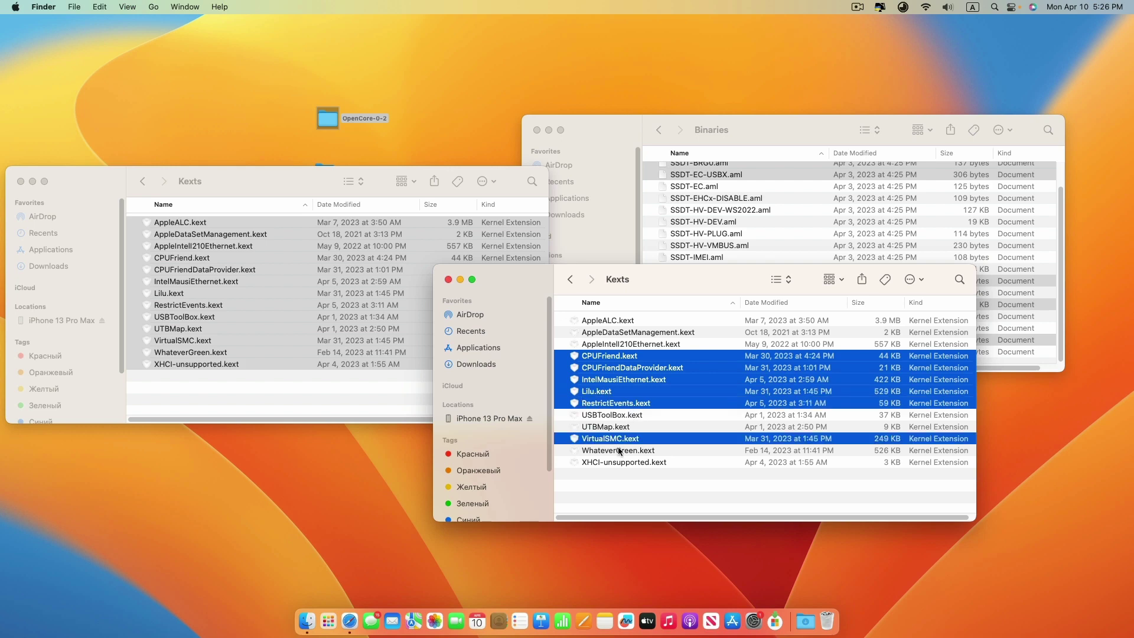
super+click(619, 452)
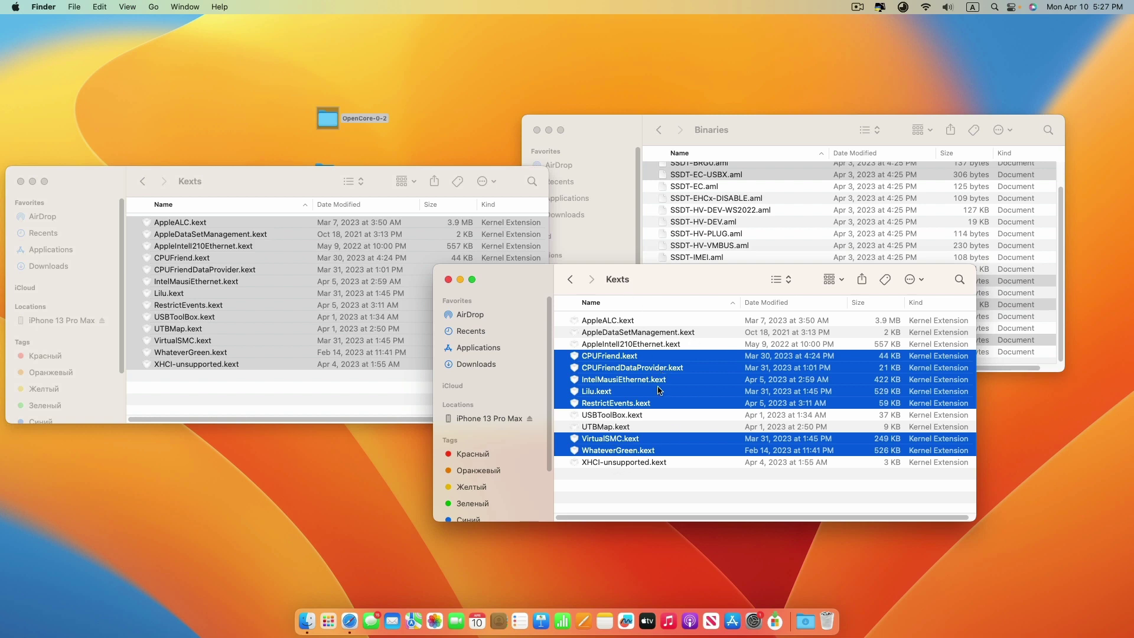
click(654, 493)
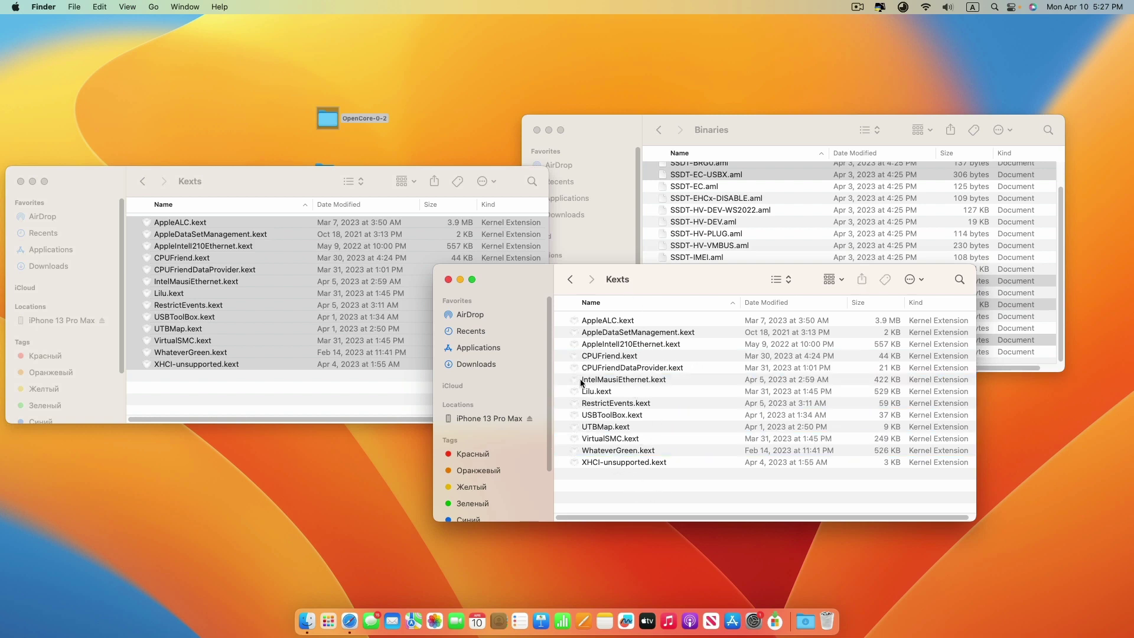
key(super+a)
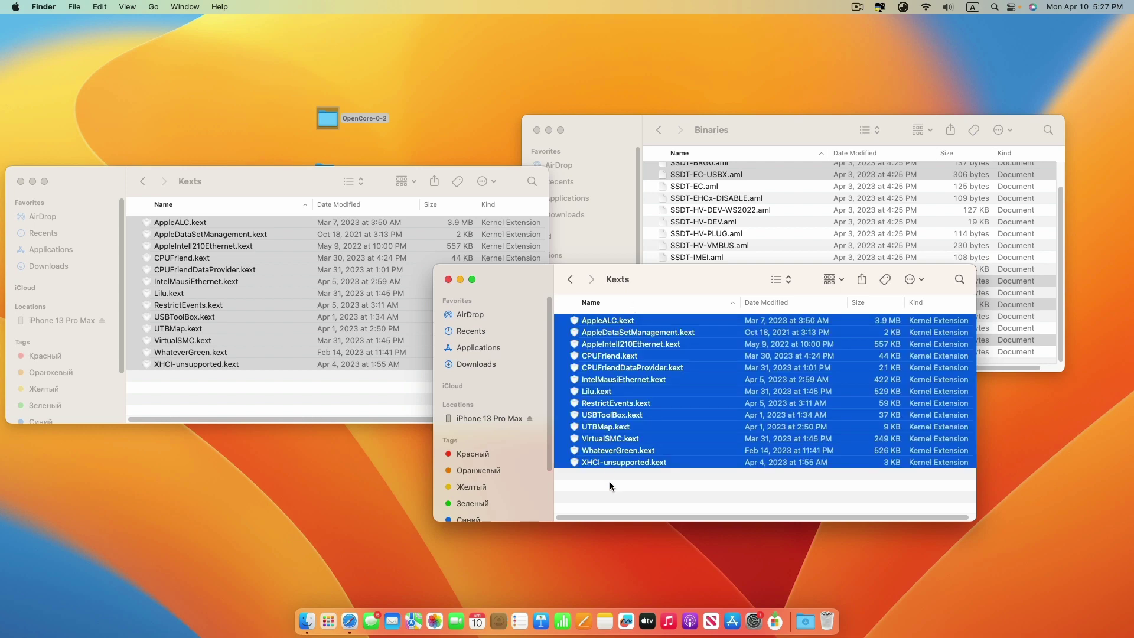
click(610, 483)
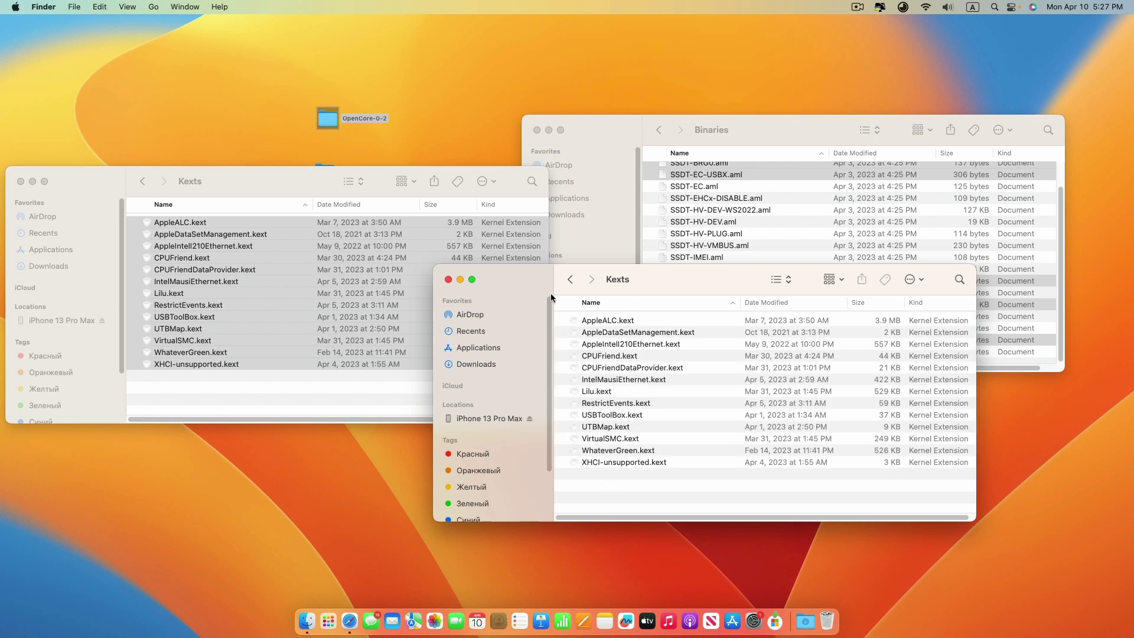
Return to the new OC folder and move its Resources folder to the Trash.
click(570, 279)
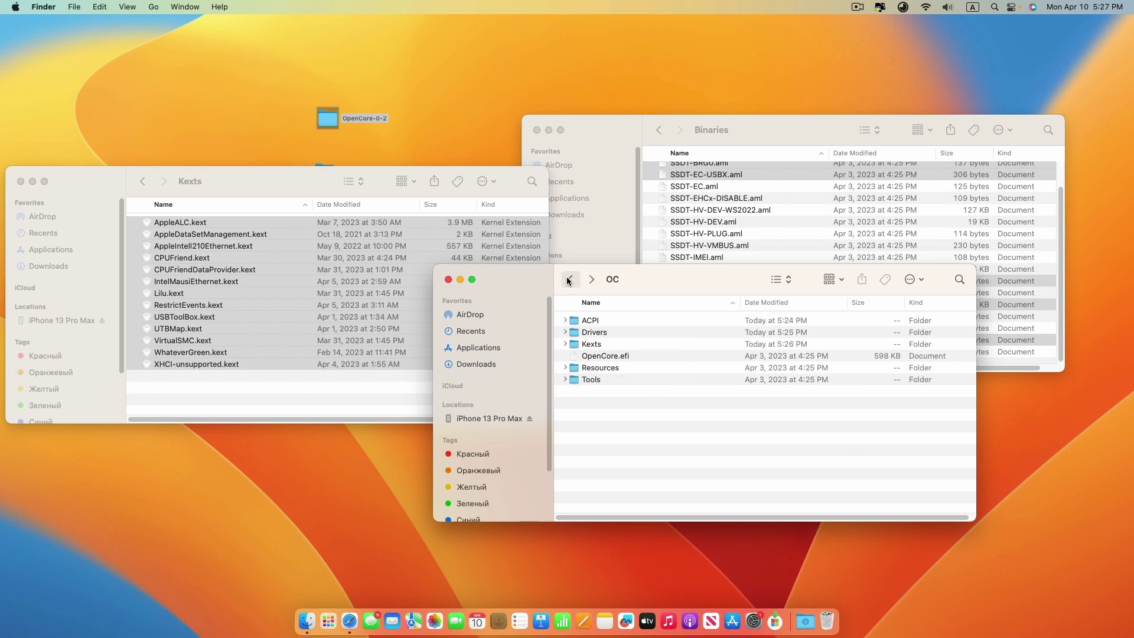
right_click(573, 368)
click(628, 369)
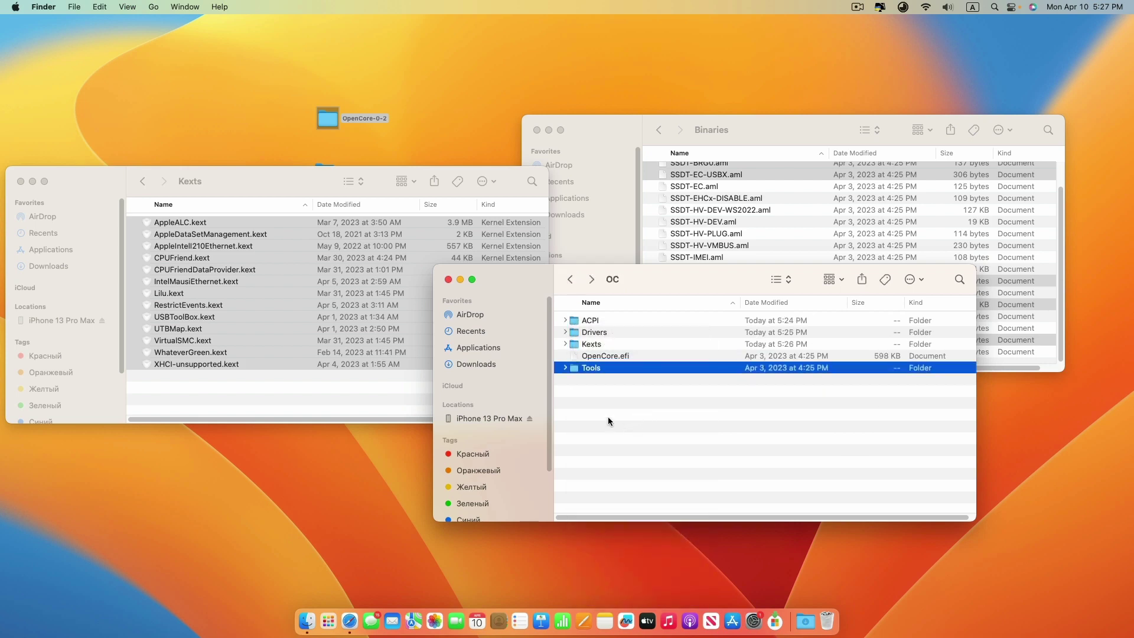
Empty the new OC's Tools folder by moving all 14 tool files to the Trash.
click(565, 369)
click(606, 406)
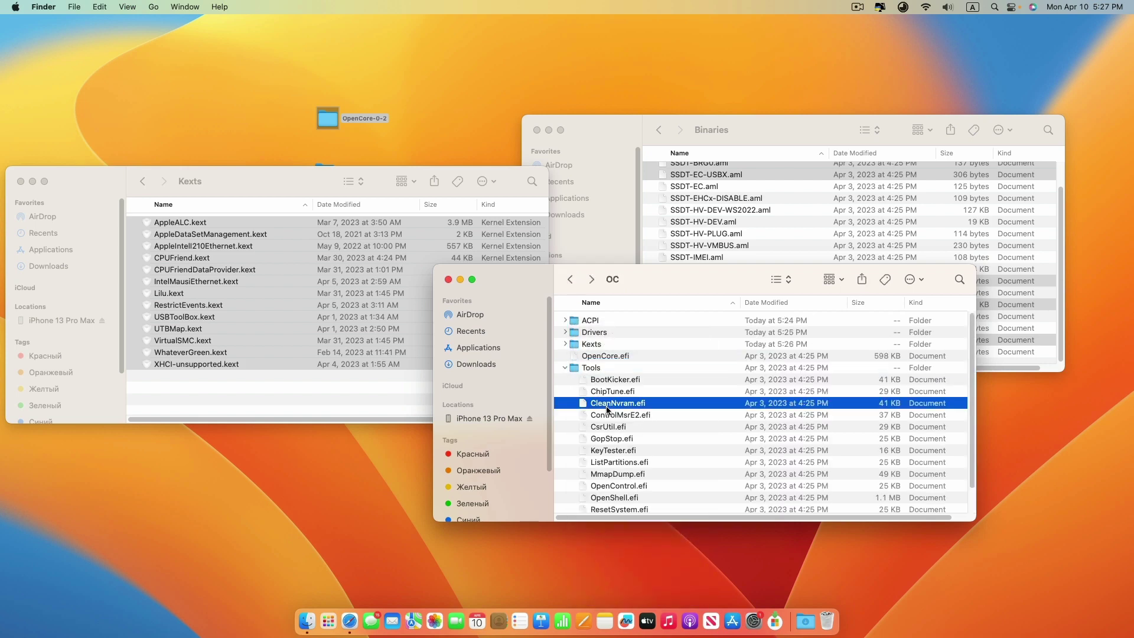
key(cmd+a)
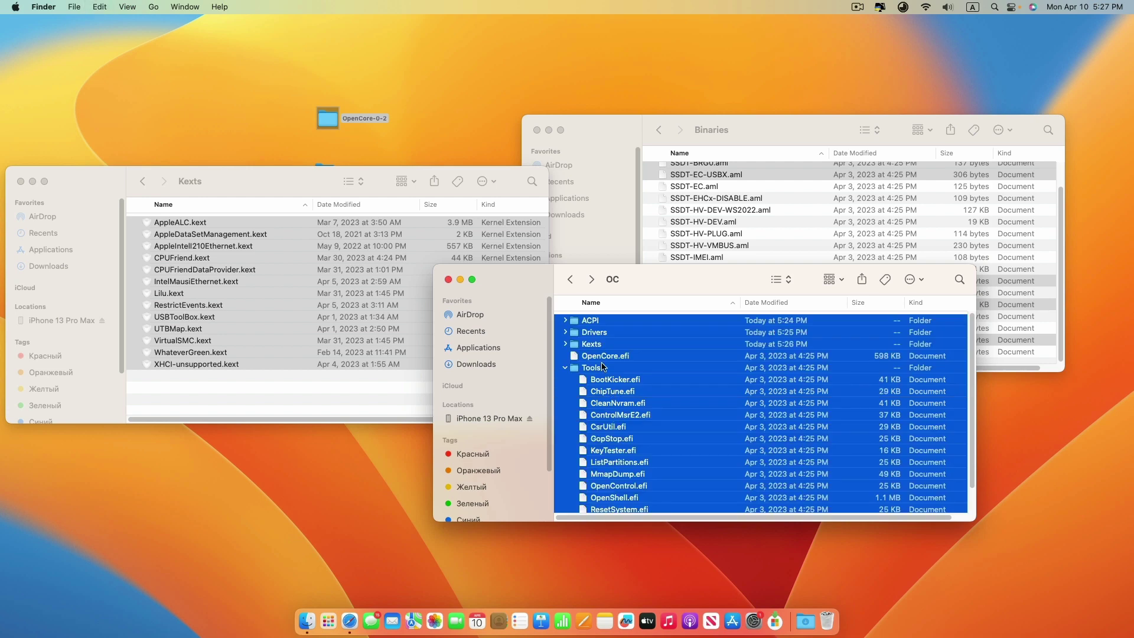
click(588, 391)
double_click(590, 368)
click(617, 402)
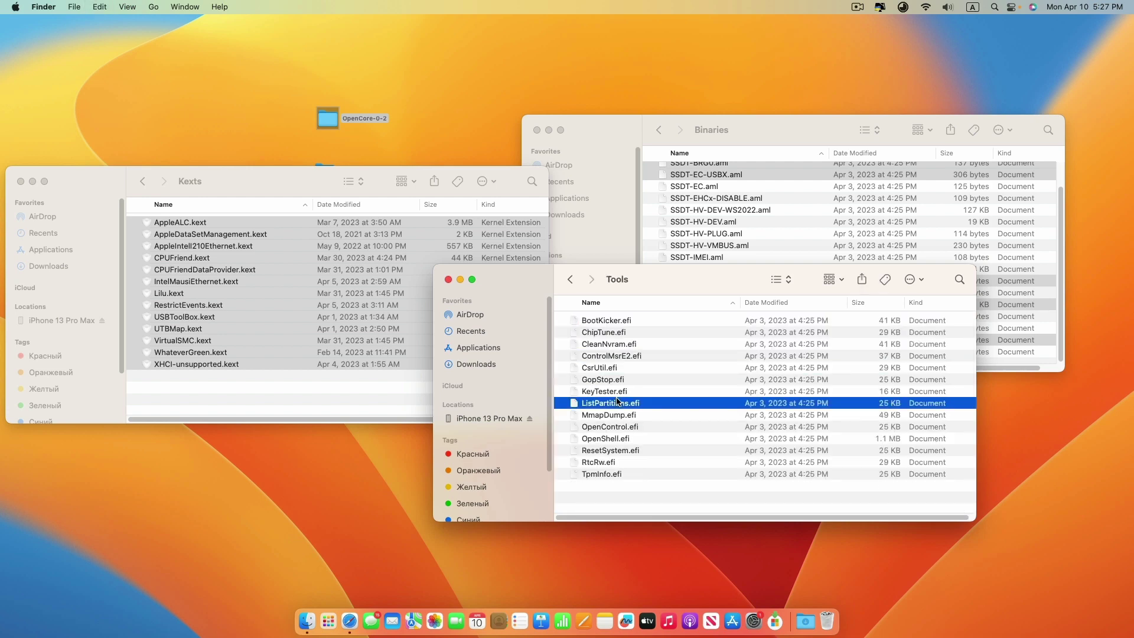
key(super+a)
right_click(618, 402)
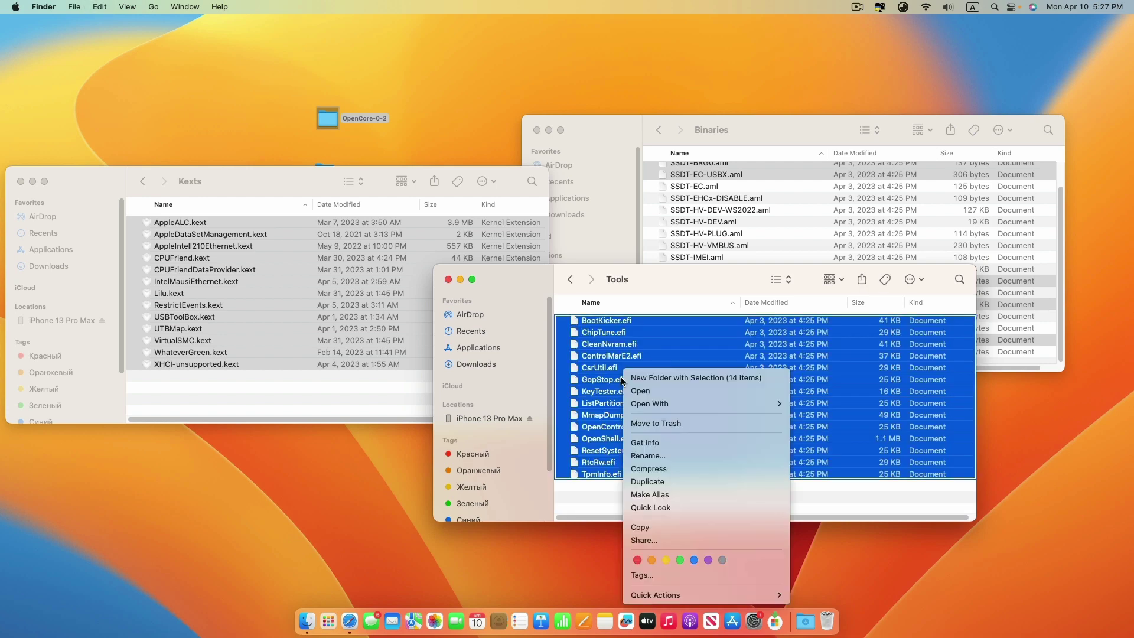
click(649, 423)
Move the Resources folder from the old EFI's OC folder into the new OC folder.
click(570, 279)
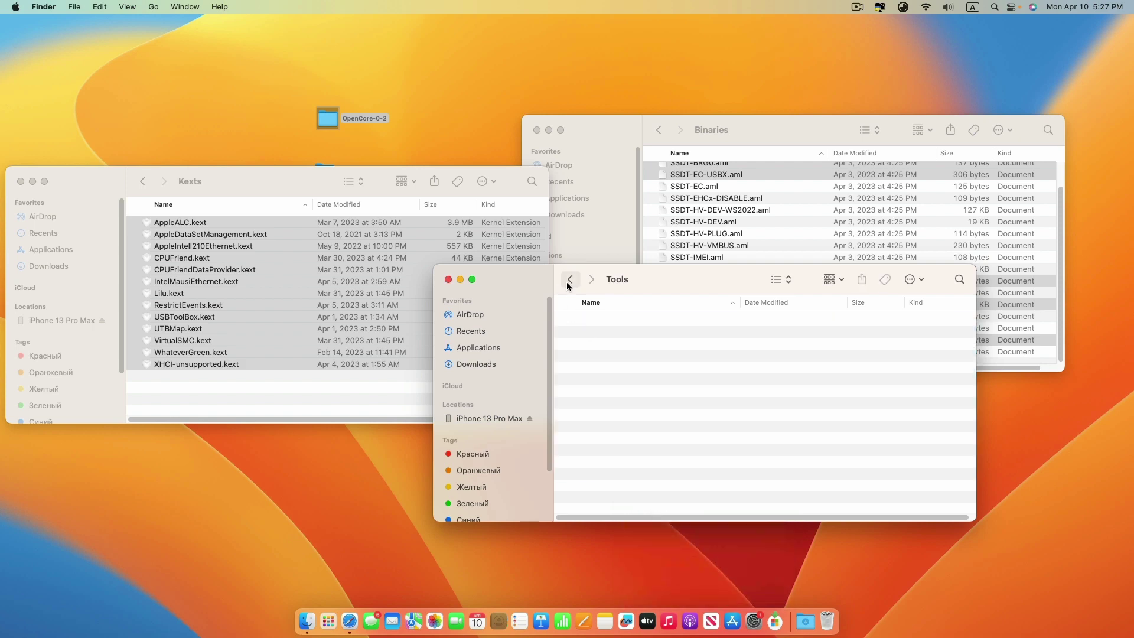
click(147, 187)
click(147, 186)
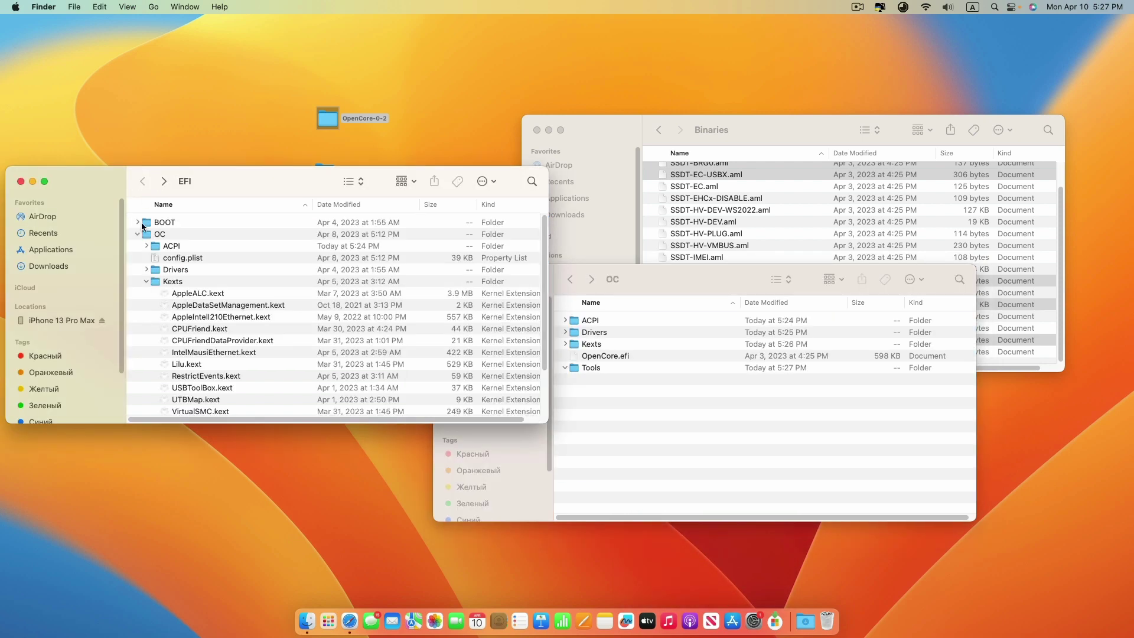
click(146, 281)
drag(177, 305, 683, 442)
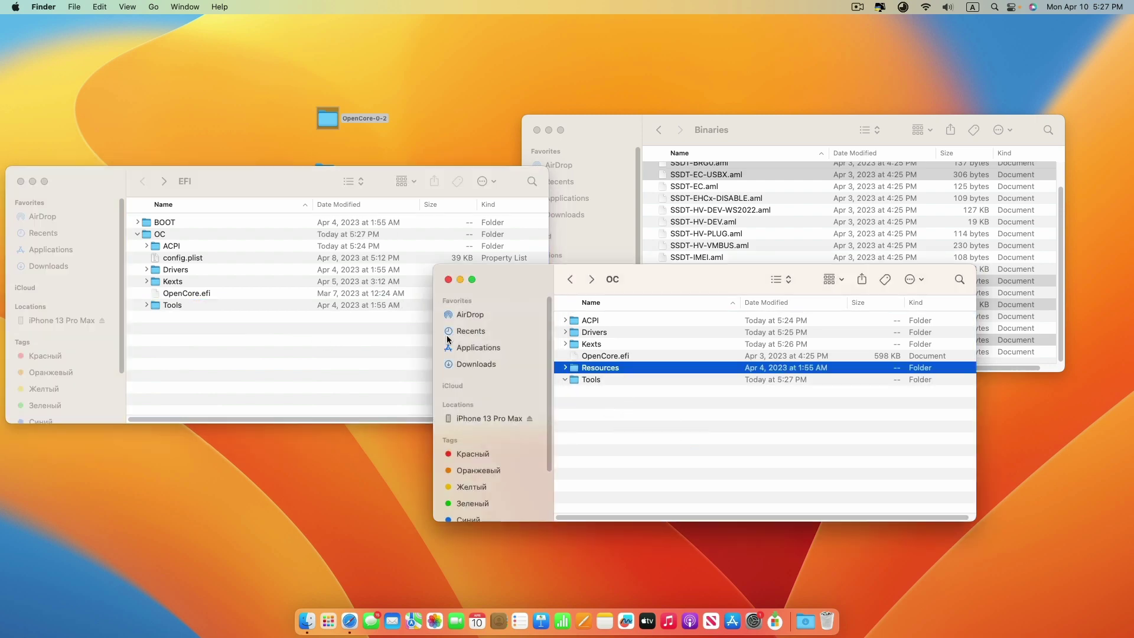
Copy Sample.plist from the OpenCore package's Docs folder into the new OC folder.
click(661, 130)
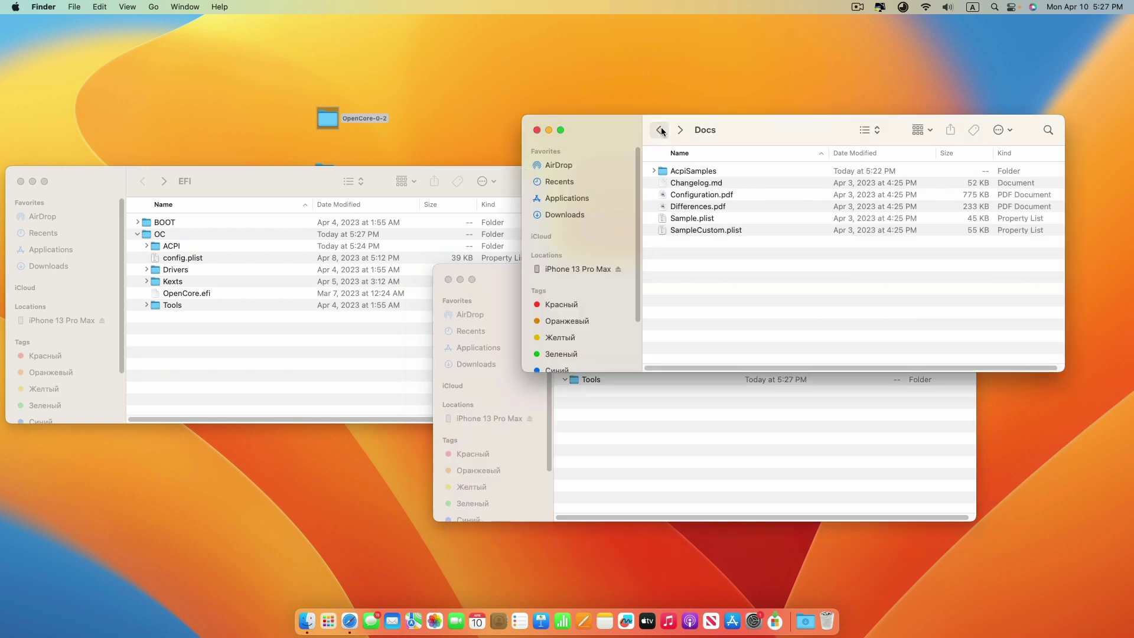
click(660, 130)
double_click(685, 172)
click(709, 218)
right_click(706, 218)
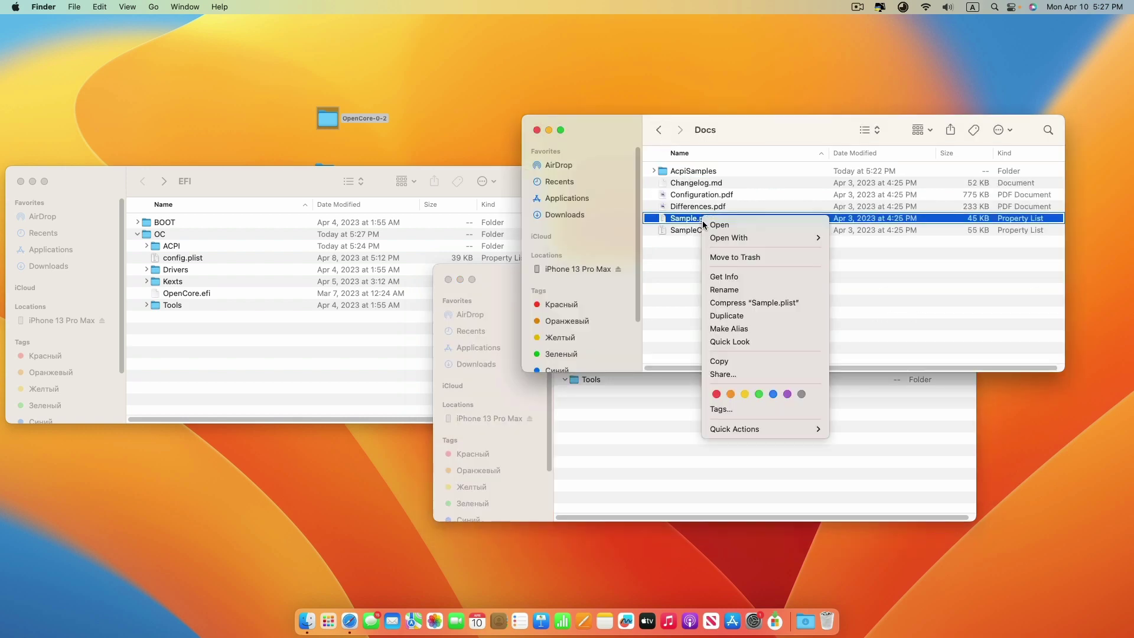
click(735, 361)
click(689, 409)
right_click(655, 418)
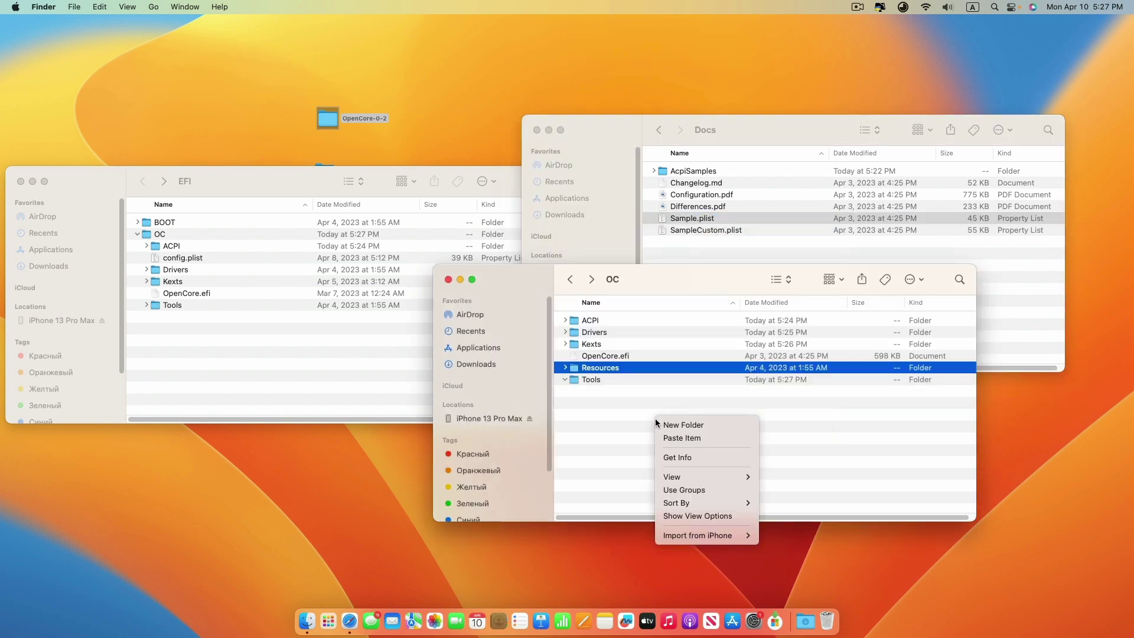
click(679, 438)
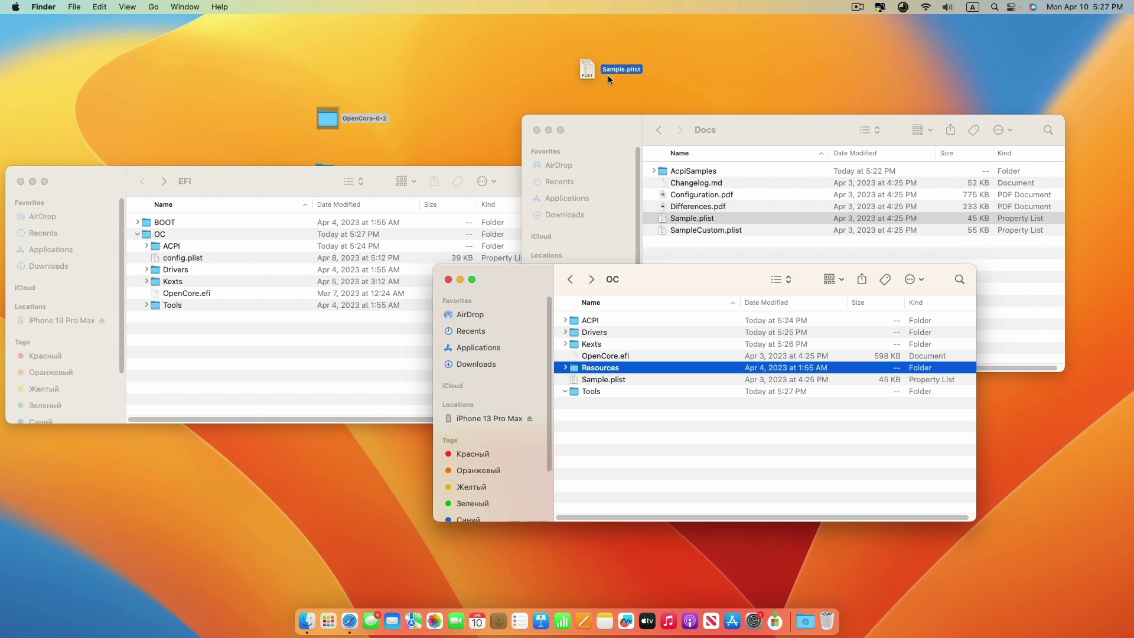
Move Sample.plist from Docs to the desktop and paste a copy of it back into Docs.
drag(610, 79, 608, 76)
right_click(598, 71)
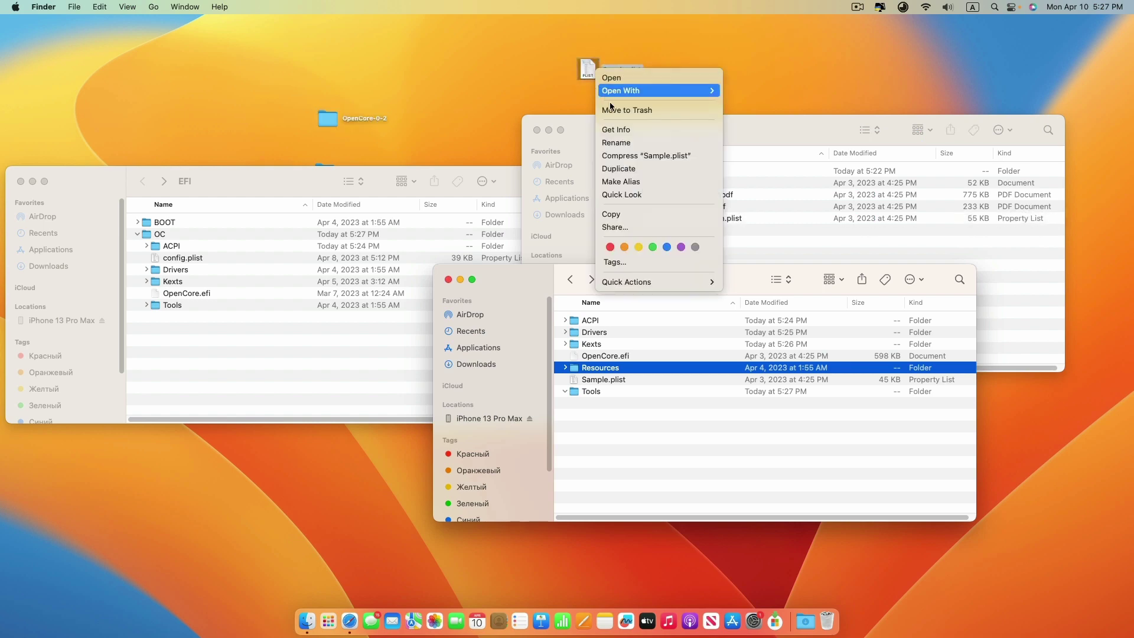
click(625, 215)
click(733, 243)
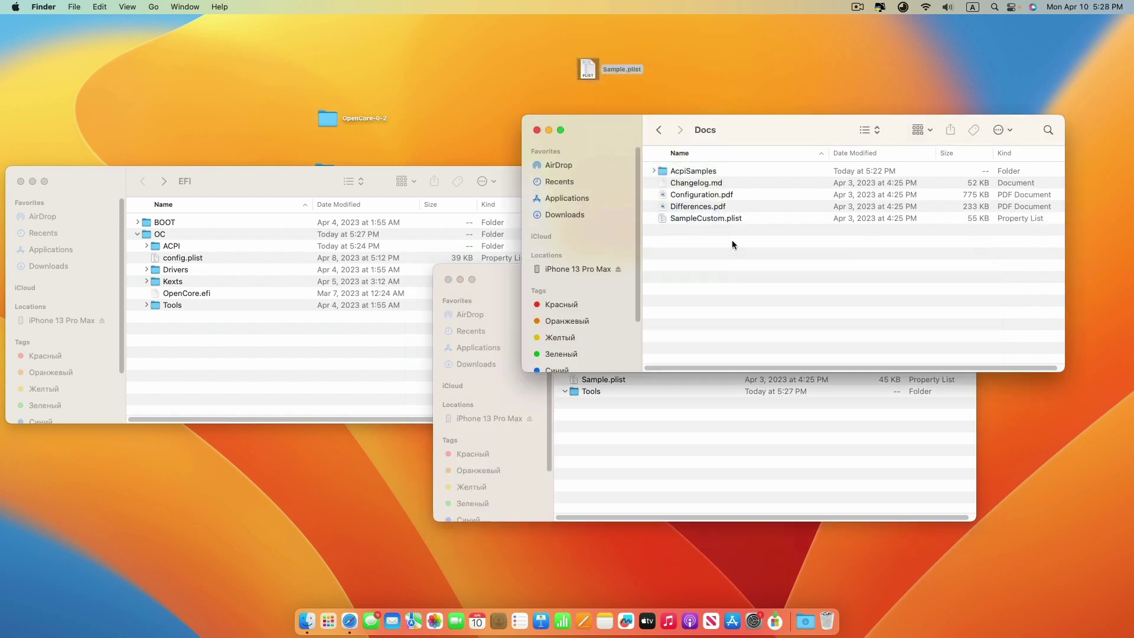
right_click(718, 250)
click(737, 272)
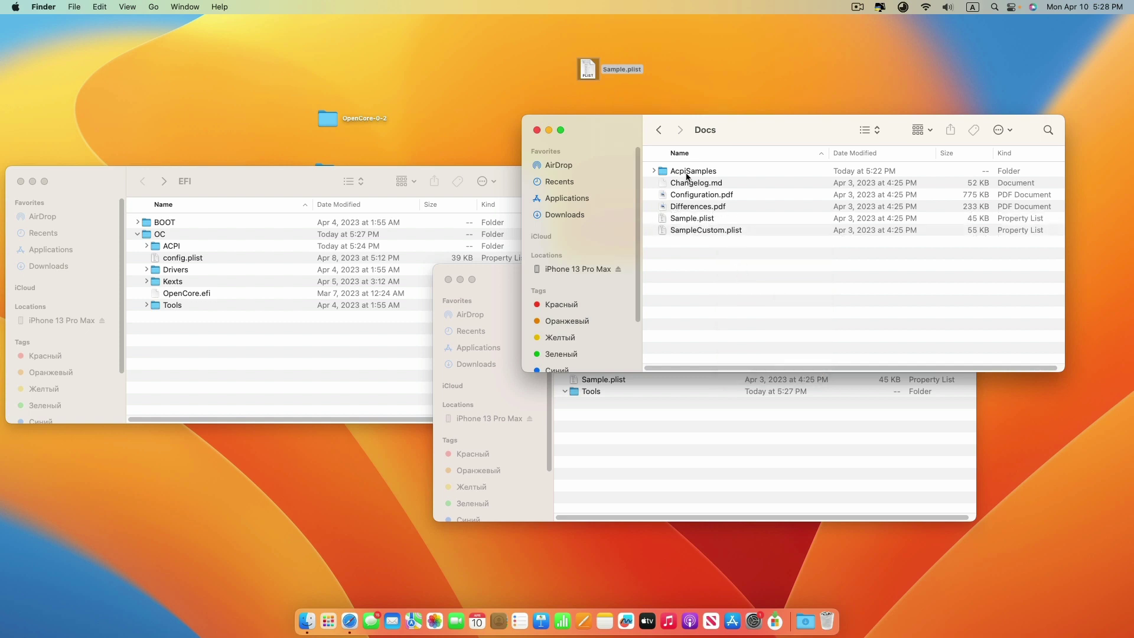
Close the Docs window and move the desktop's Sample.plist to a free spot beyond the X64 folder.
click(537, 130)
click(533, 101)
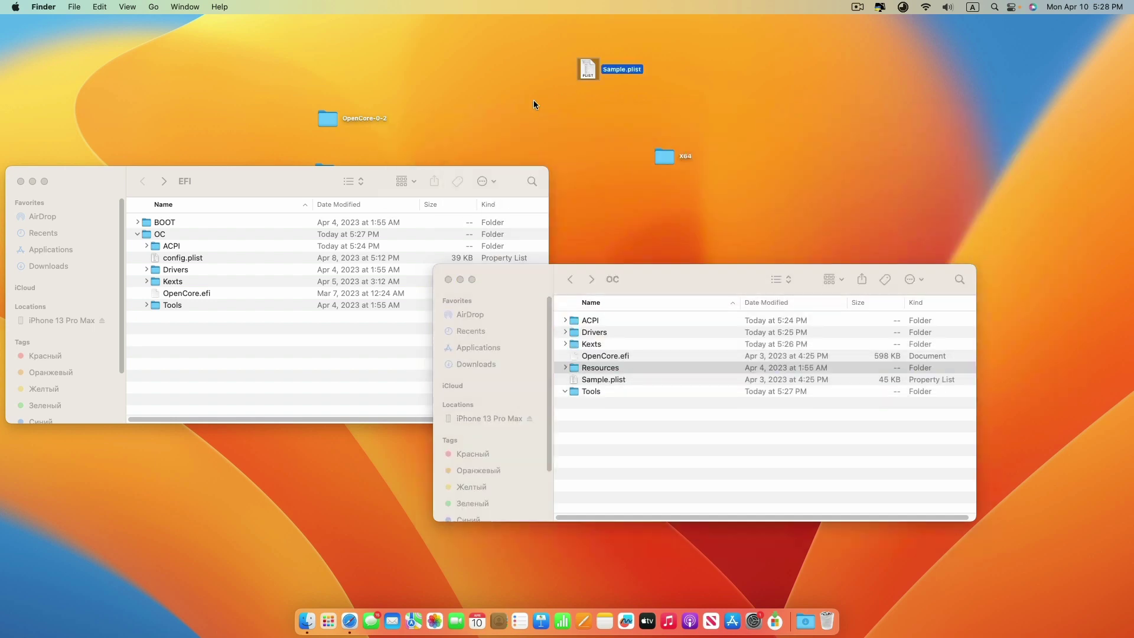
drag(588, 69, 958, 156)
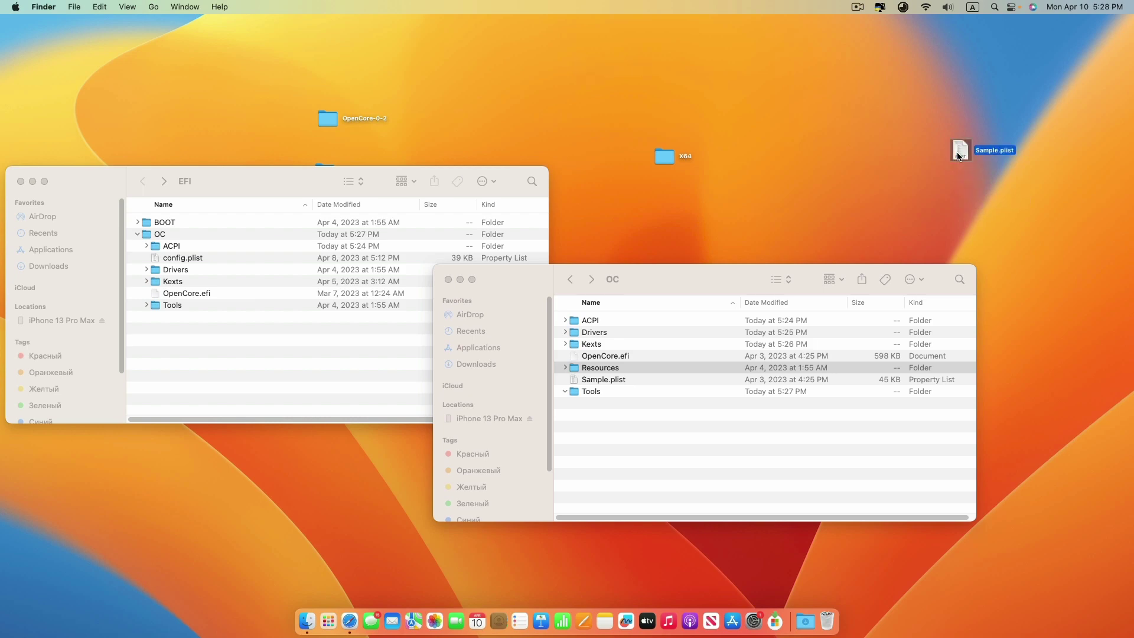
drag(303, 176, 173, 236)
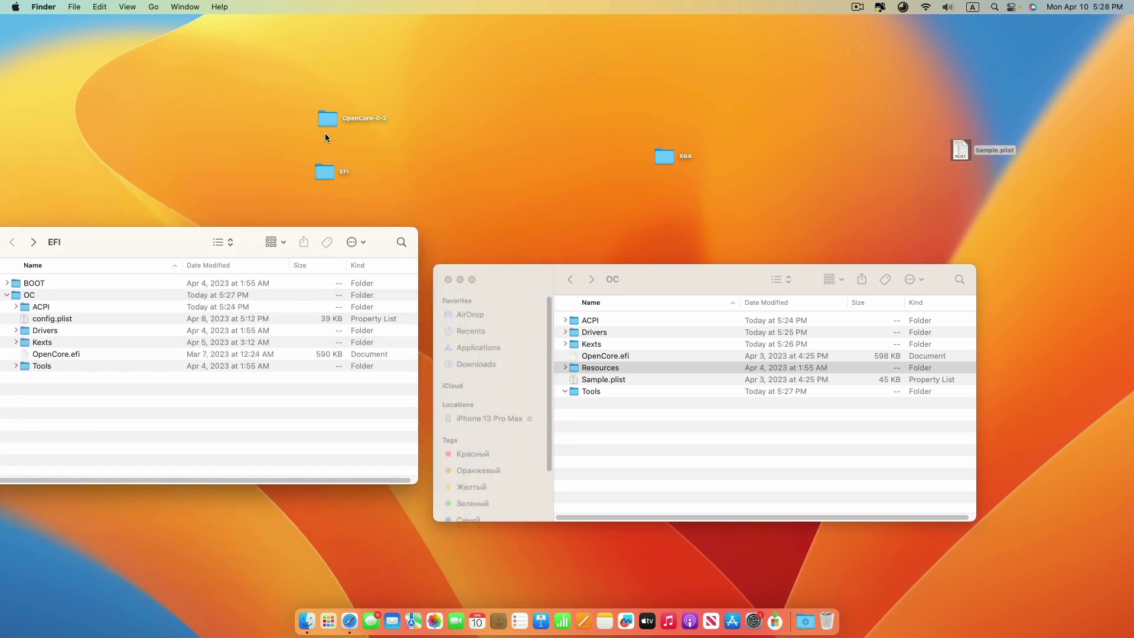
click(322, 168)
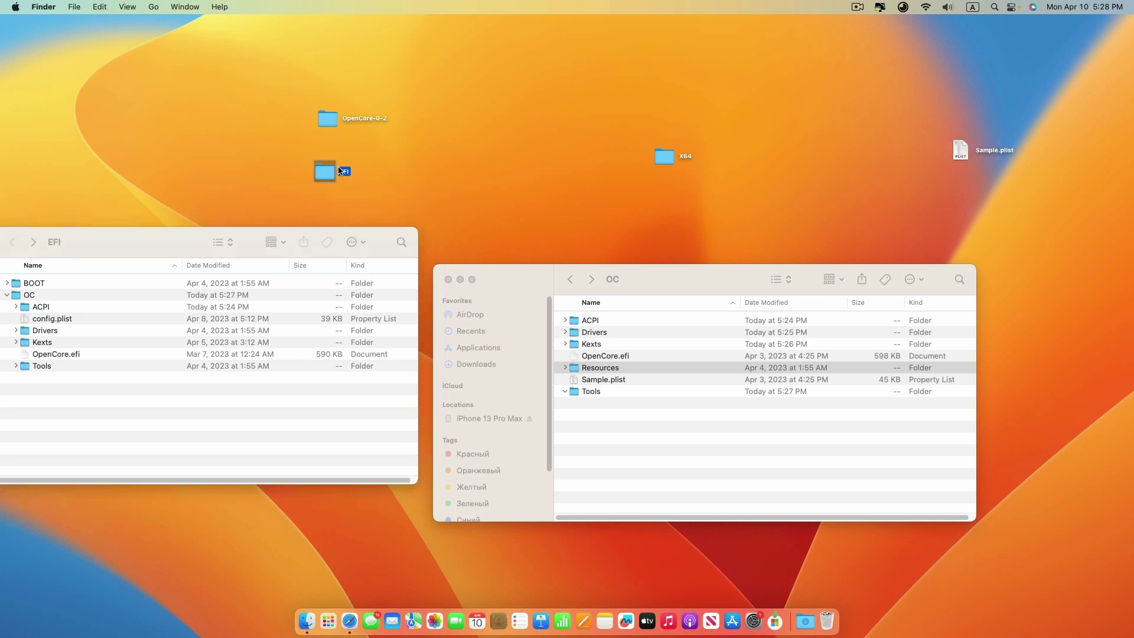
drag(192, 230, 335, 171)
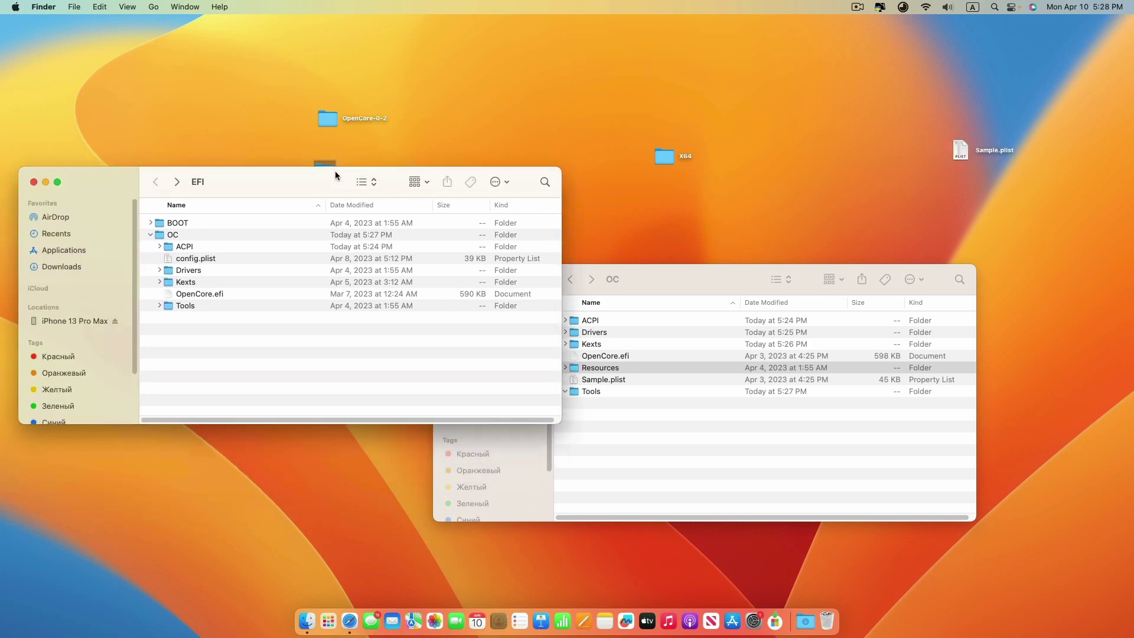
Open config.plist from the OC folder of the old EFI.
click(203, 256)
right_click(204, 258)
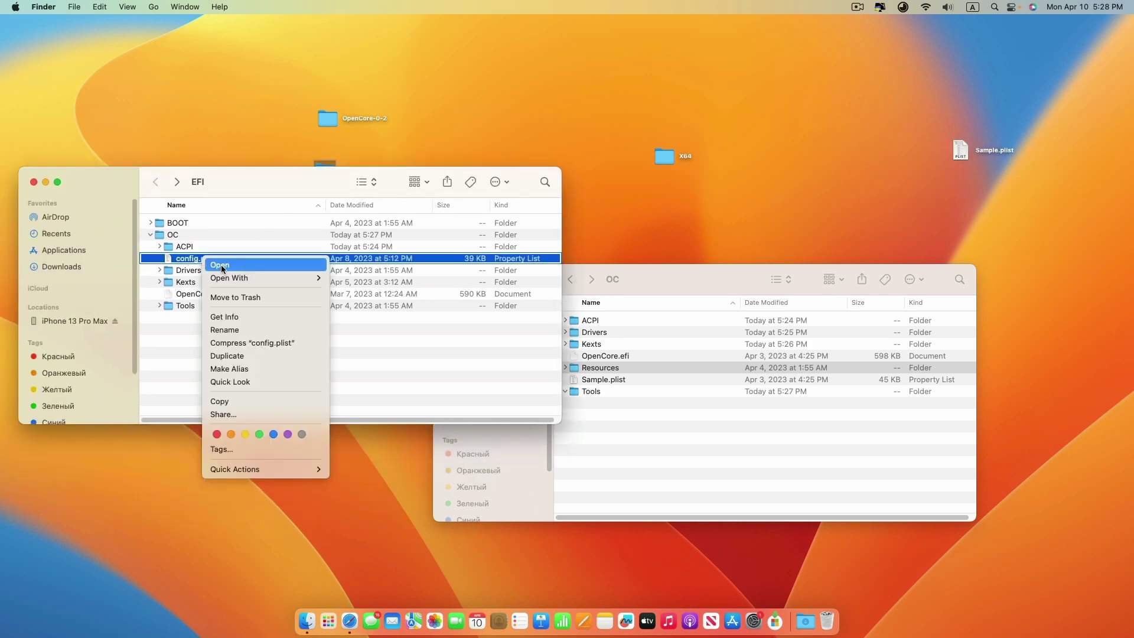
click(222, 270)
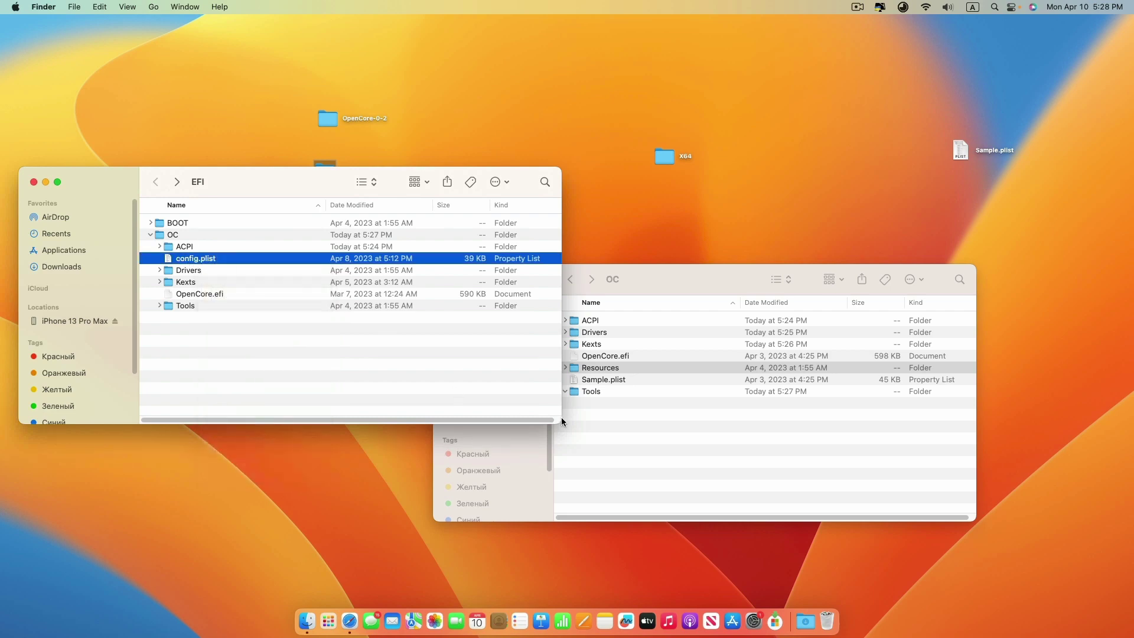
Open Sample.plist from the new OC folder in ProperTree.
click(618, 396)
click(609, 380)
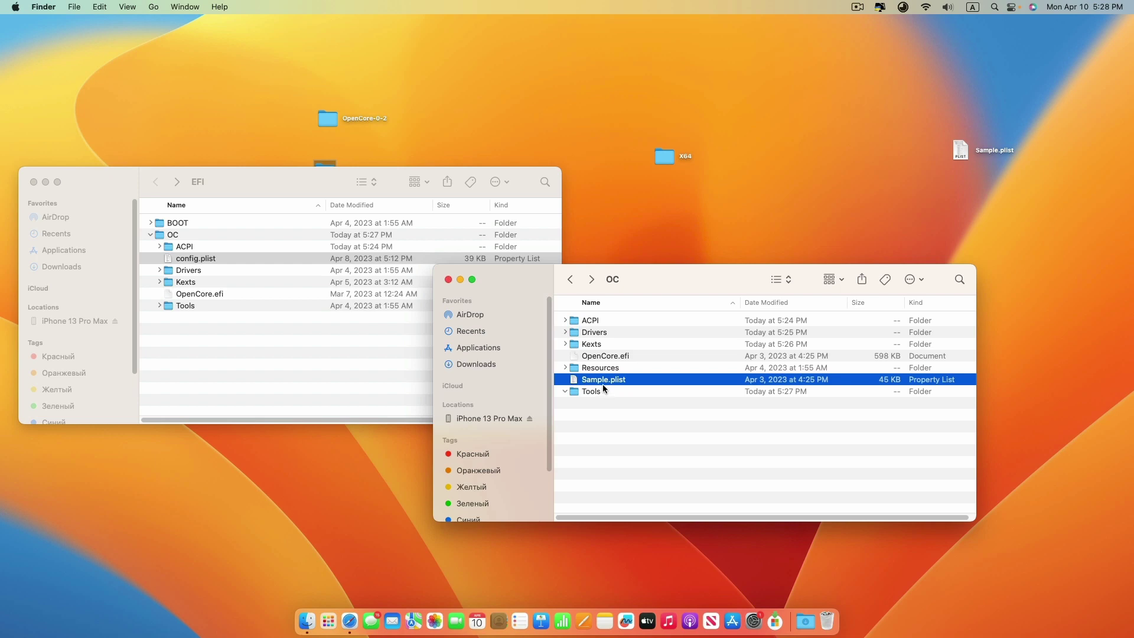
right_click(604, 381)
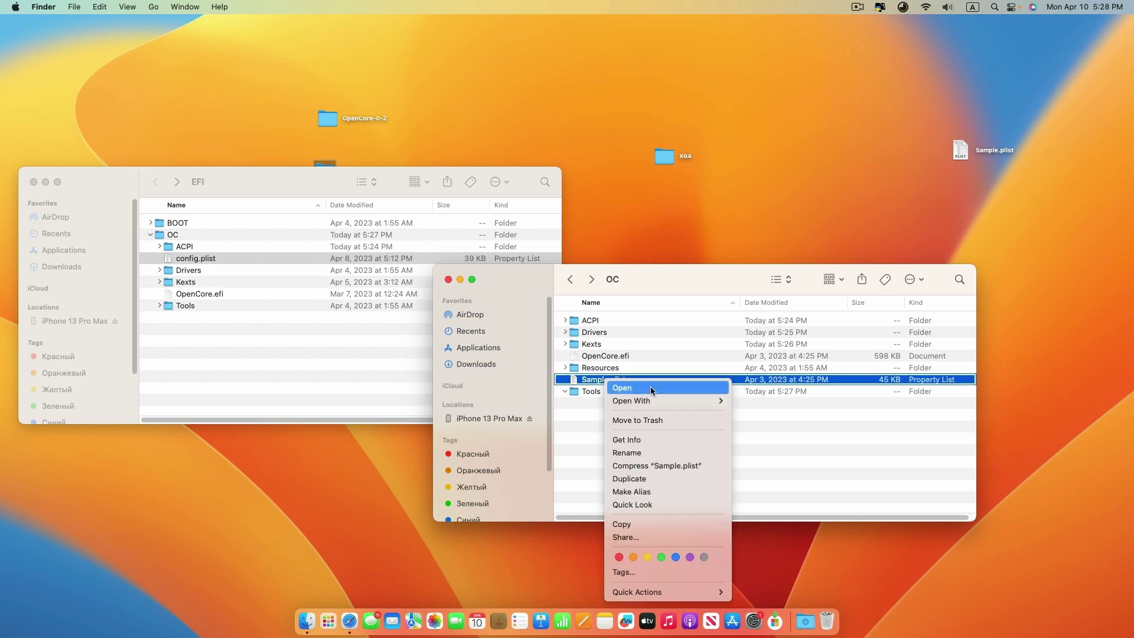
mouse_move(651, 403)
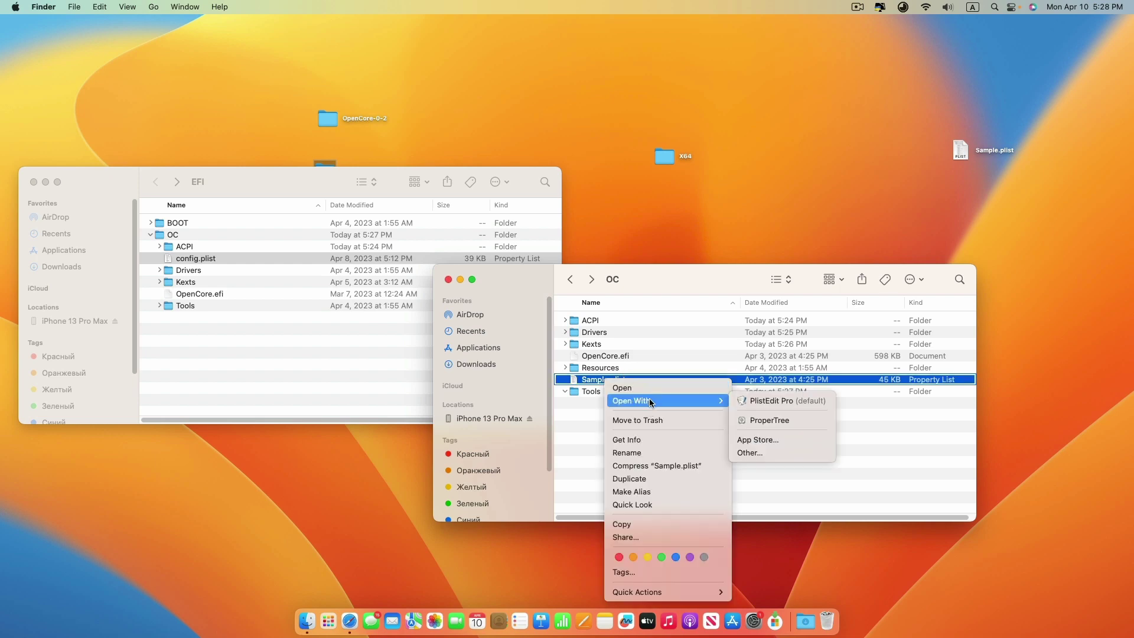
click(779, 422)
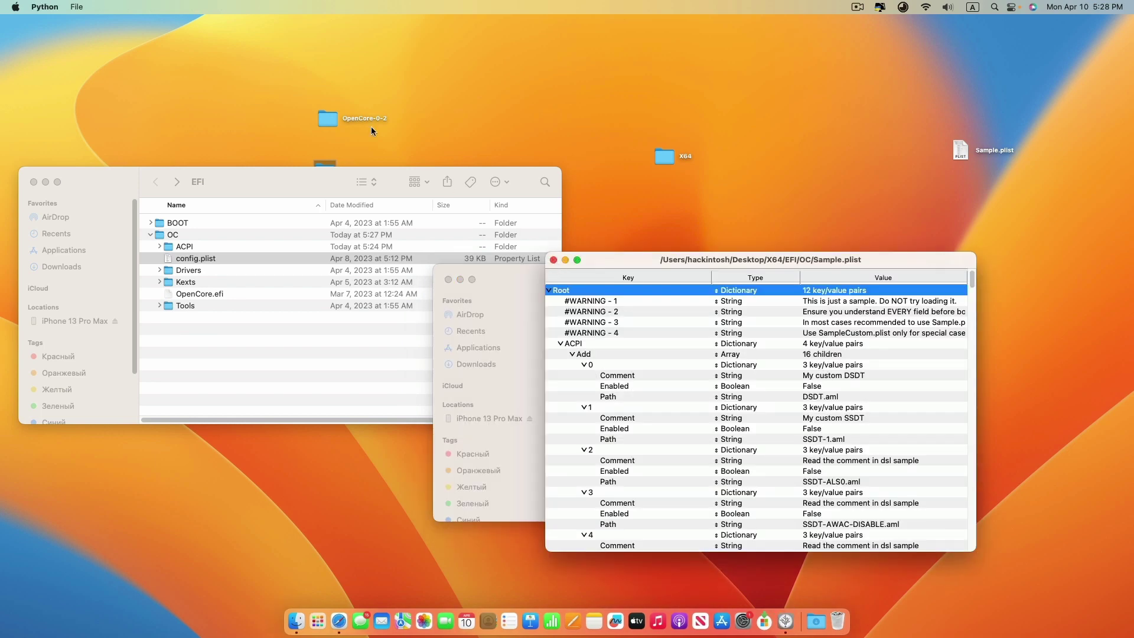
Run an OC Clean Snapshot on Sample.plist using the new EFI's OC folder.
click(76, 6)
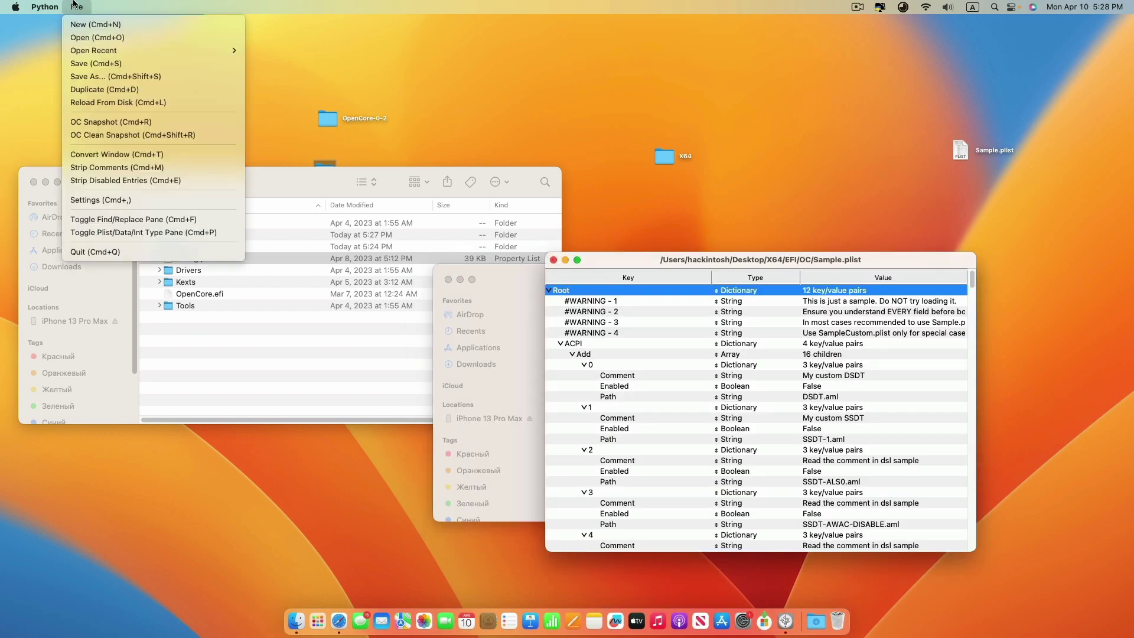
click(114, 136)
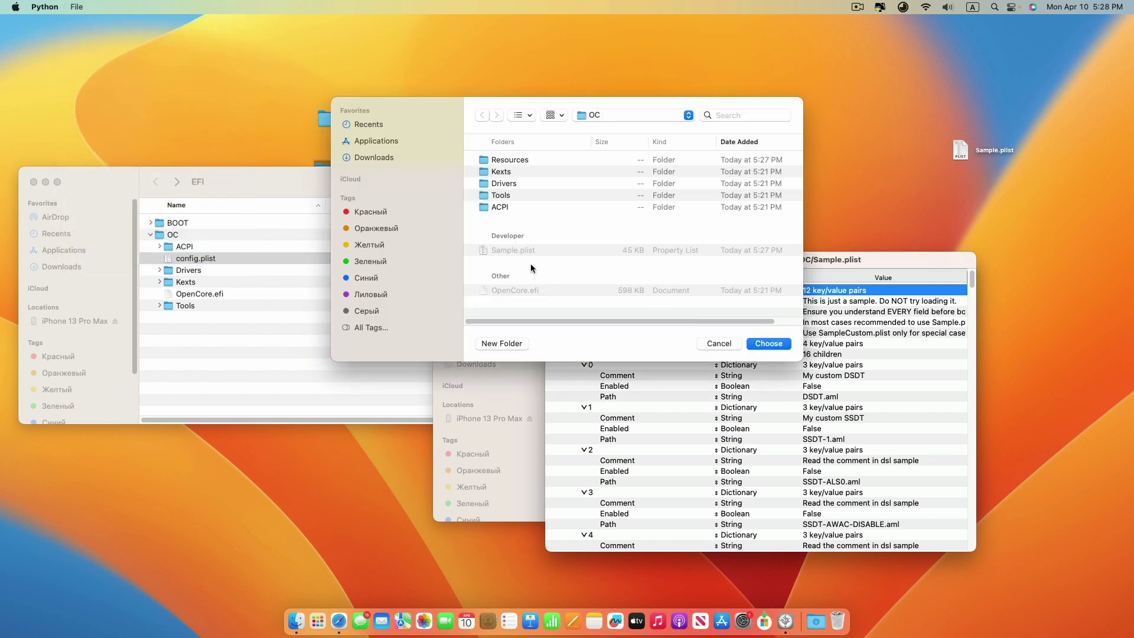
click(483, 115)
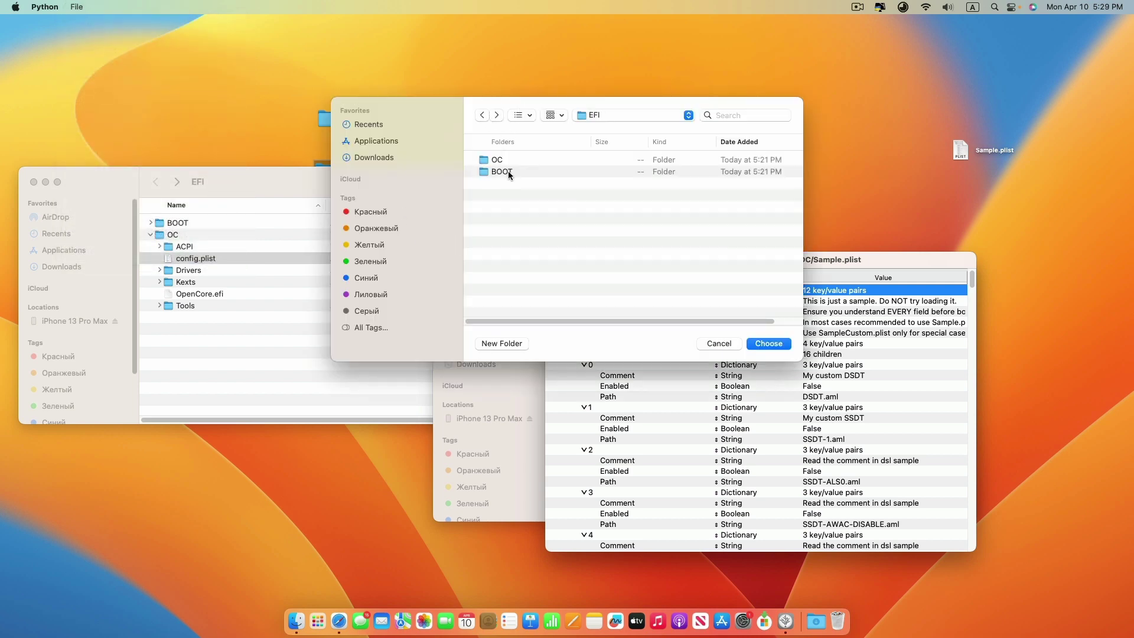
click(508, 161)
double_click(508, 160)
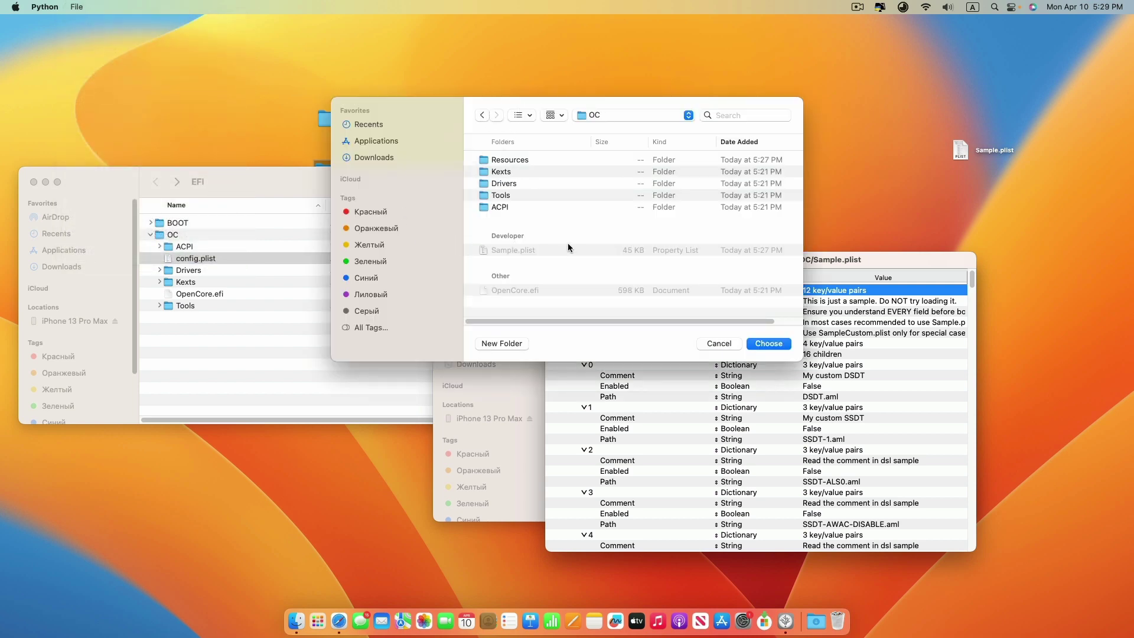
click(768, 343)
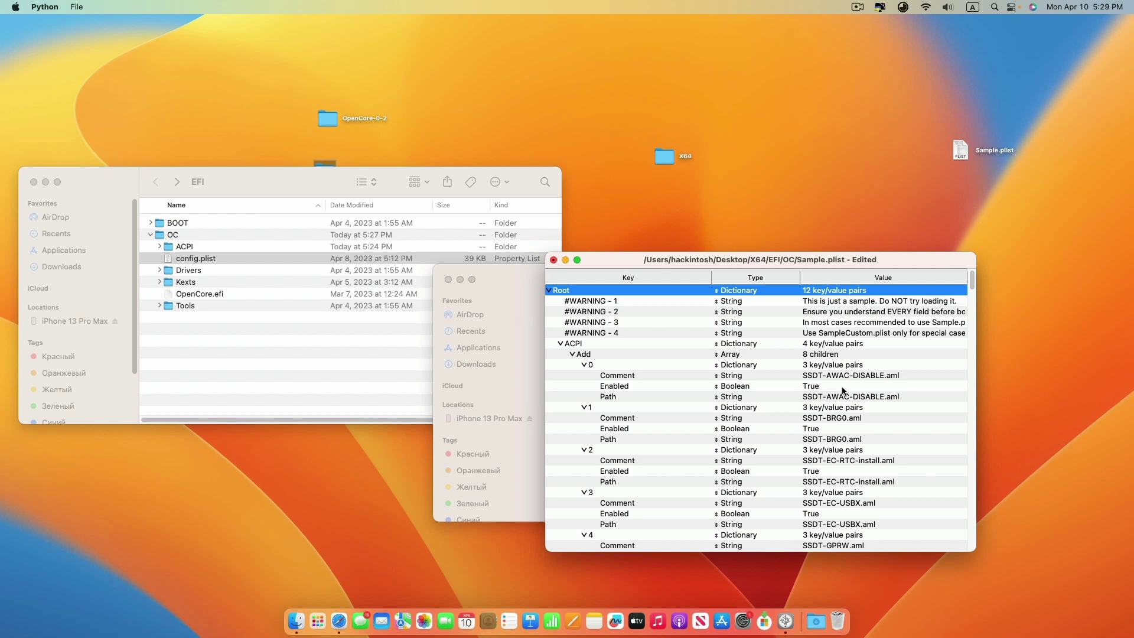
Collapse the whole tree and set LoadEarly to True for the OpenRuntime.efi entry under UEFI > Drivers.
right_click(576, 290)
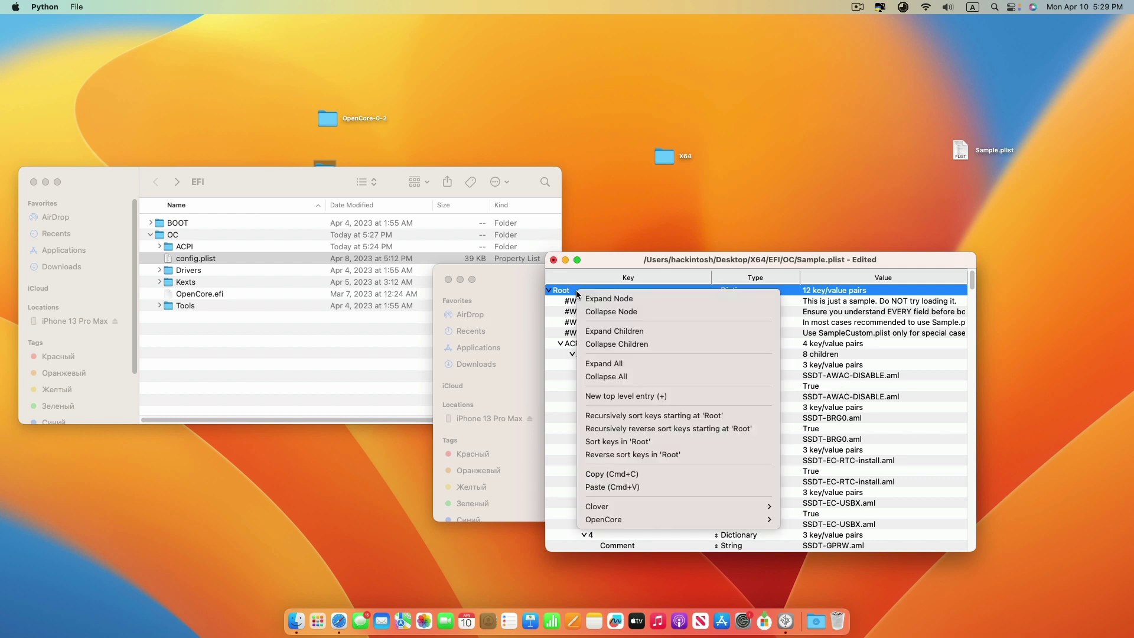
click(606, 376)
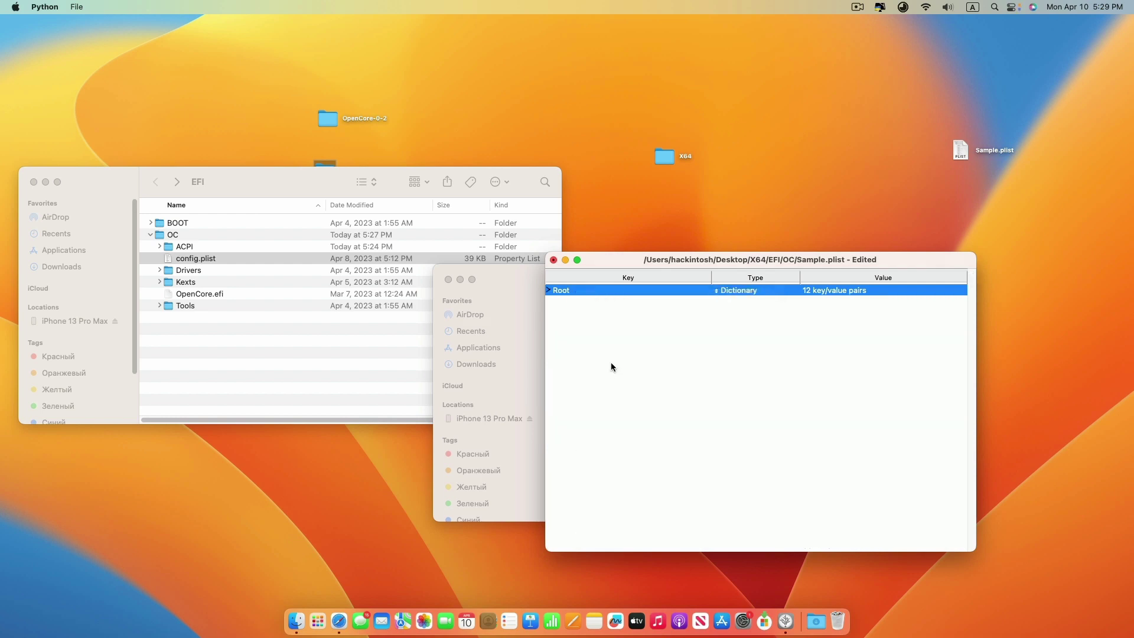
click(548, 290)
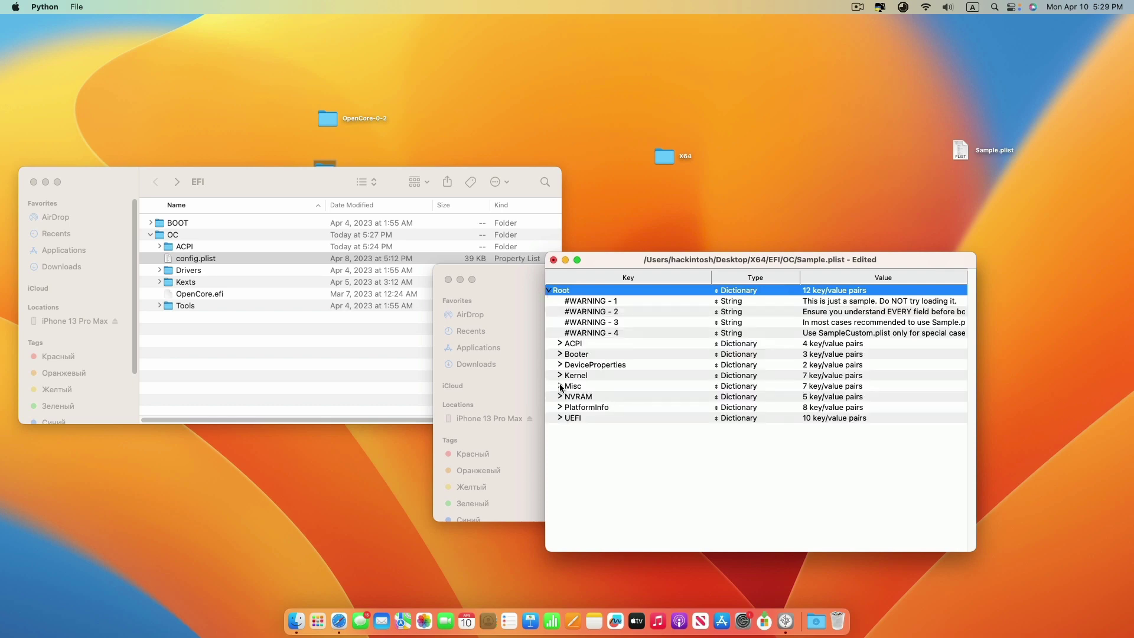
click(559, 418)
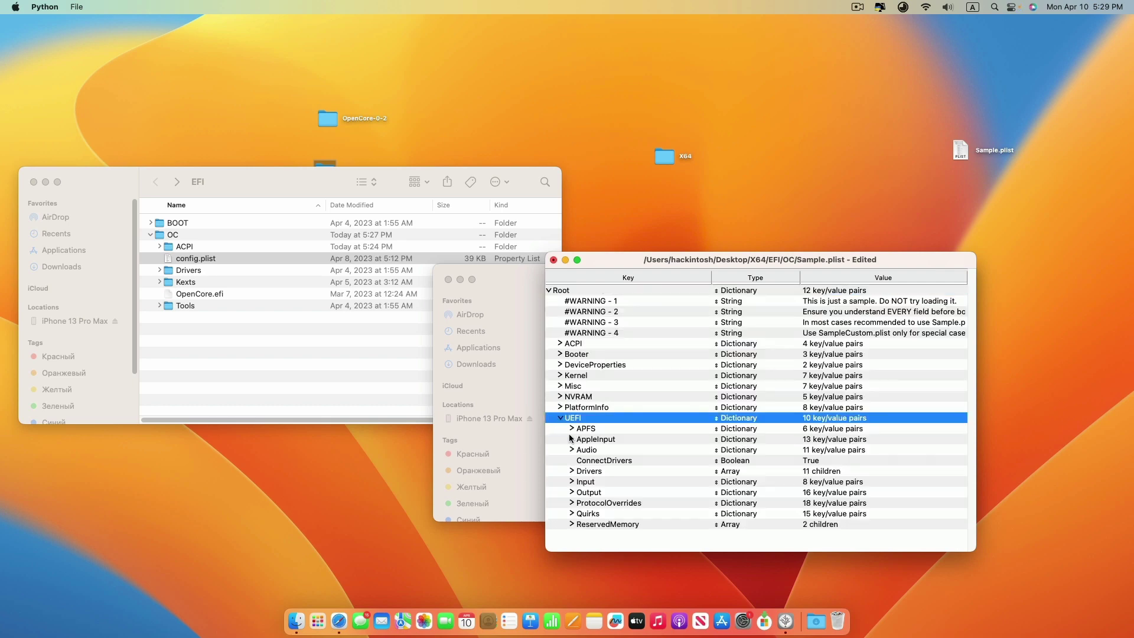
click(570, 471)
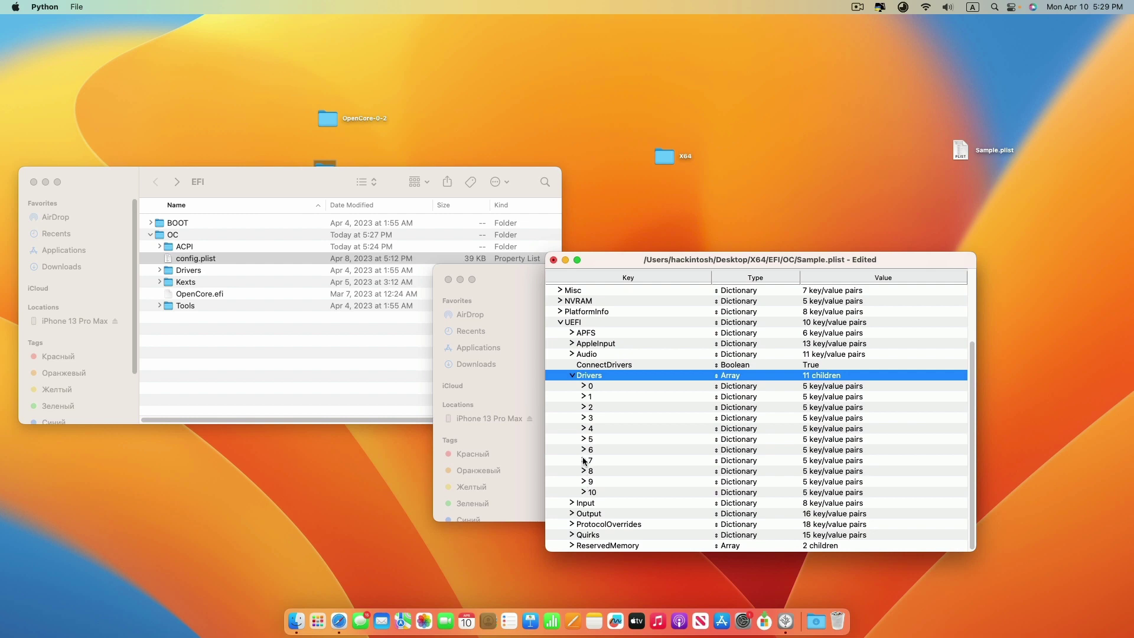
click(583, 461)
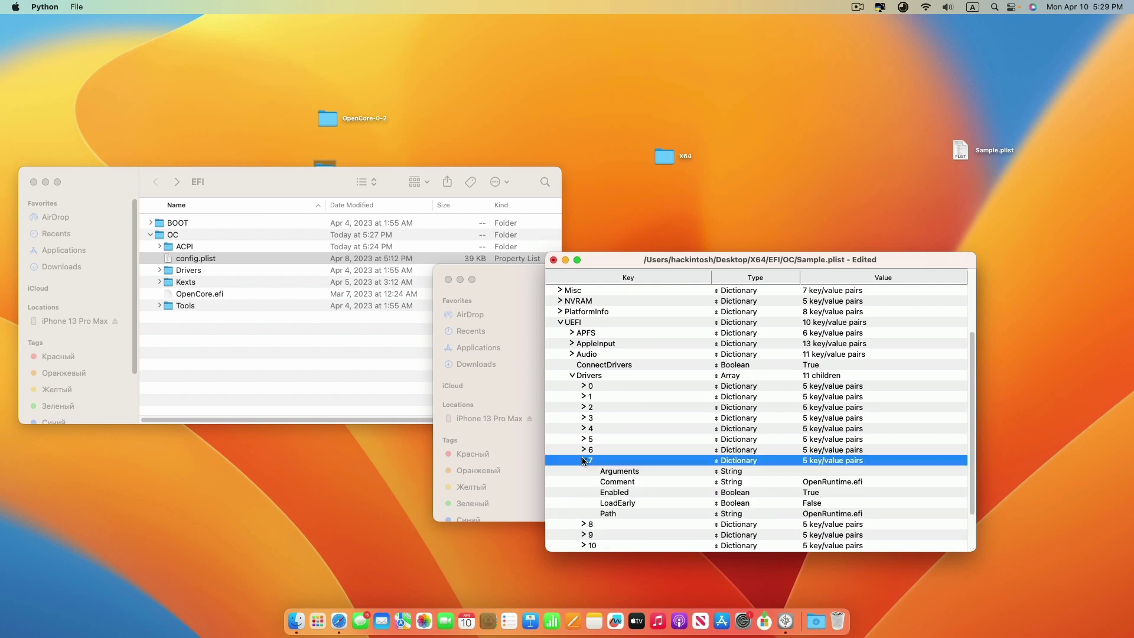
click(812, 503)
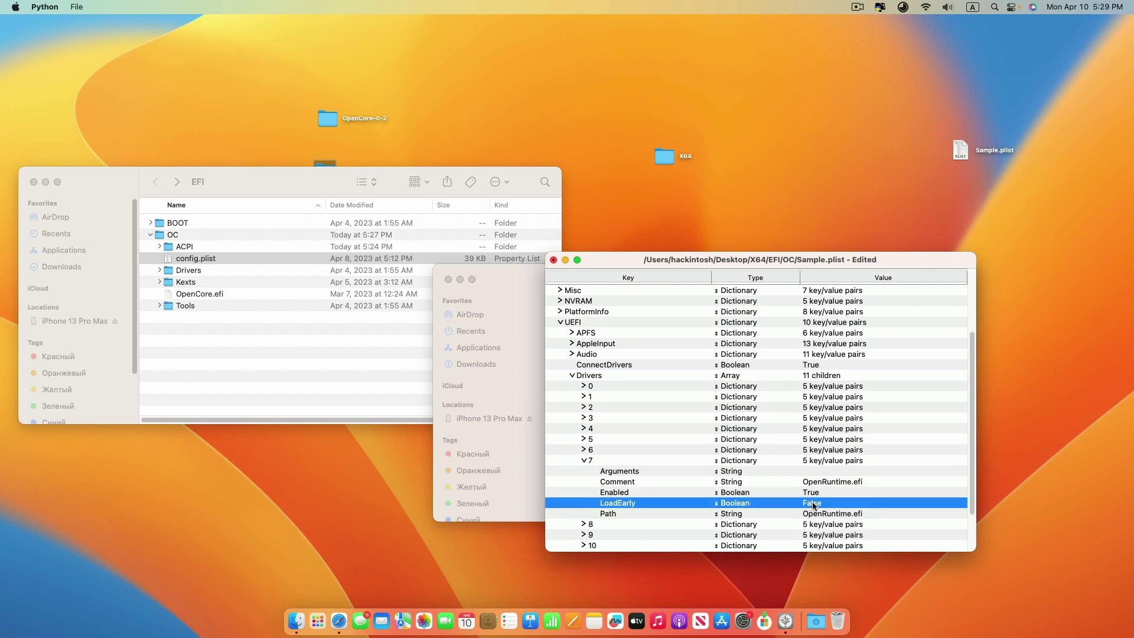
click(818, 508)
click(583, 461)
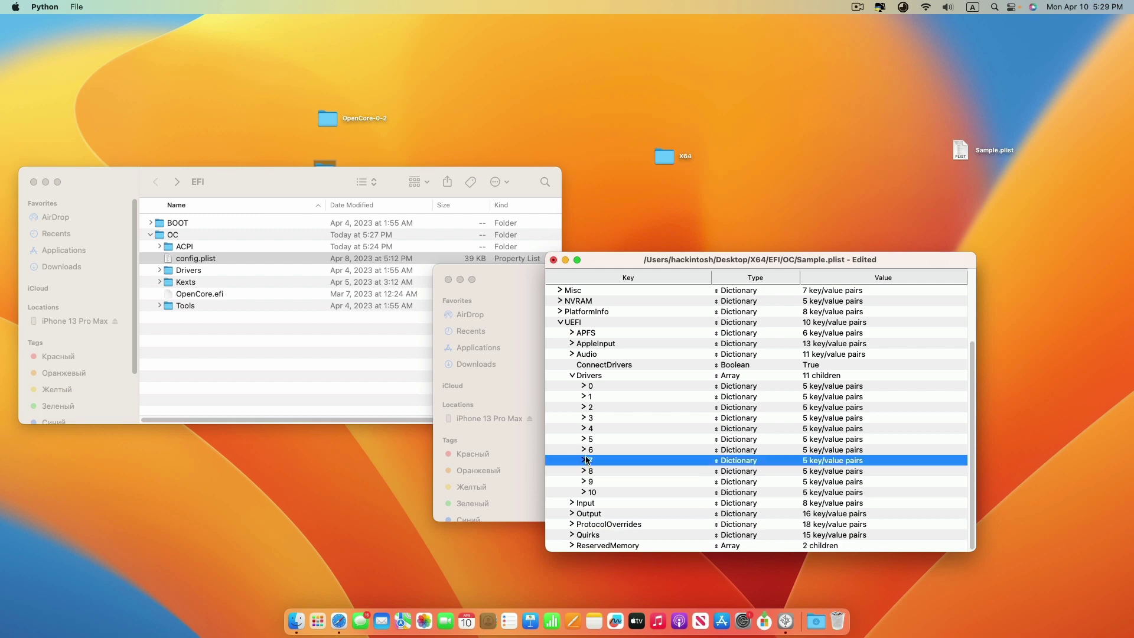
Toggle LoadEarly for the OpenVariableRuntimeDxe.efi driver and place that entry ahead of OpenRuntime.efi.
click(584, 450)
click(584, 450)
click(584, 471)
click(814, 513)
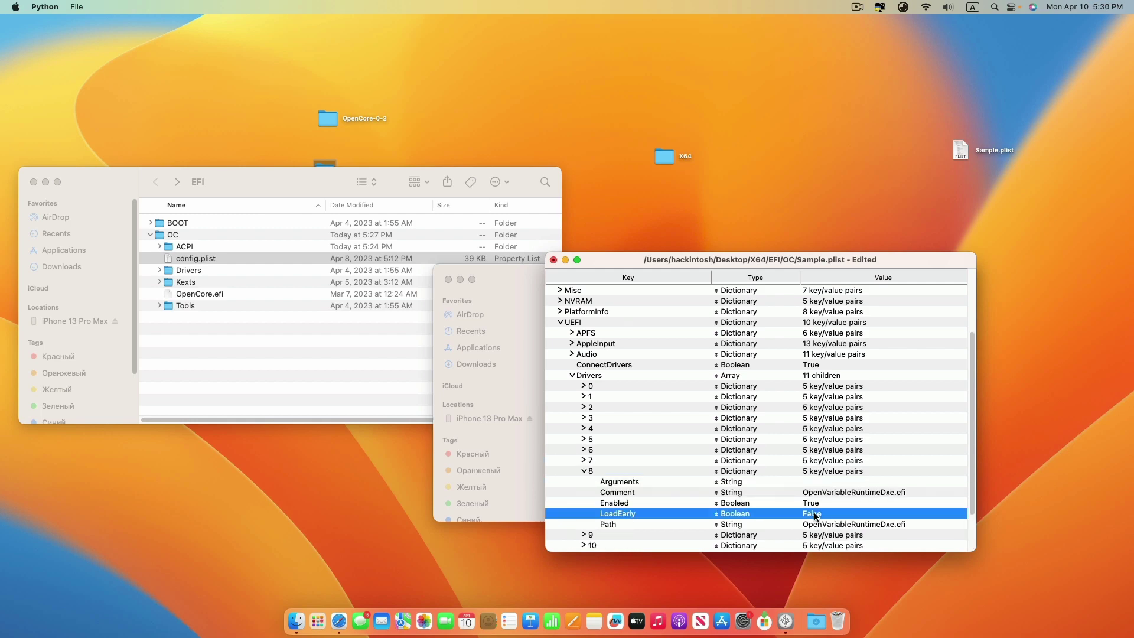
Save and close Sample.plist, and reopen it from the new OC folder in PlistEdit Pro.
key(super+w)
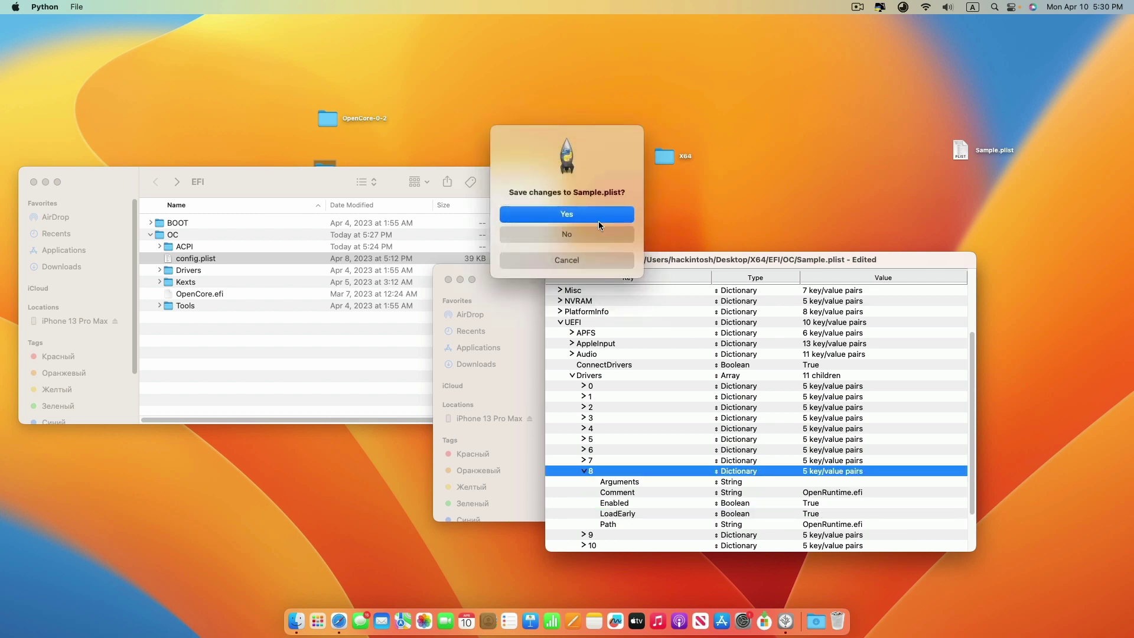
click(593, 215)
right_click(601, 379)
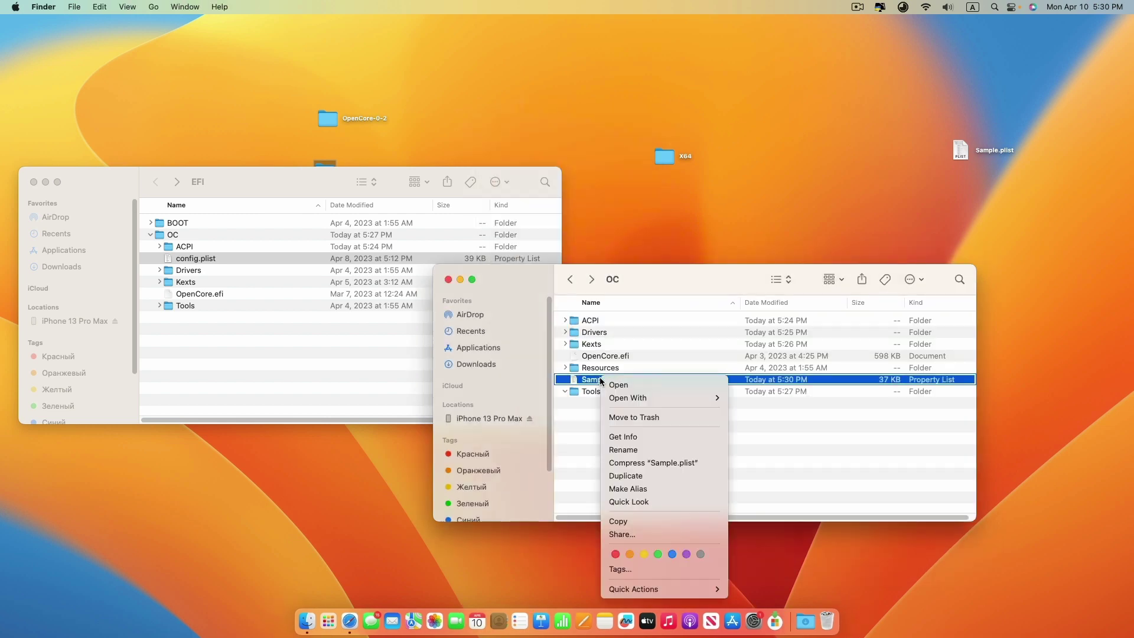
mouse_move(650, 400)
click(766, 397)
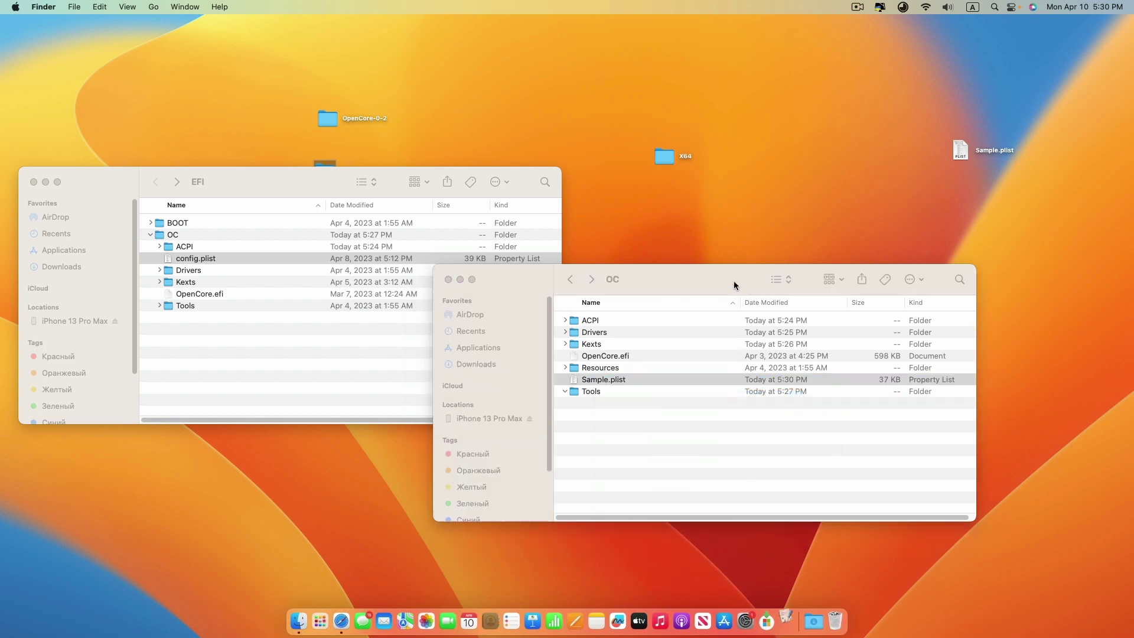
Open the old EFI's config.plist in PlistEdit Pro and arrange it side by side with Sample.plist.
right_click(199, 259)
mouse_move(211, 280)
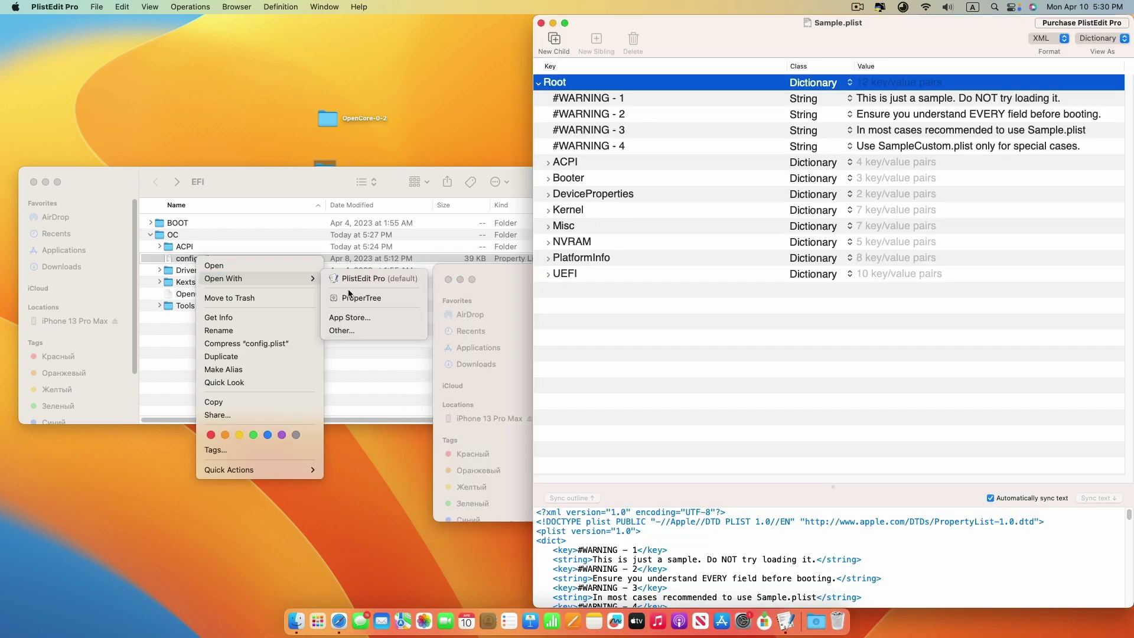
click(370, 278)
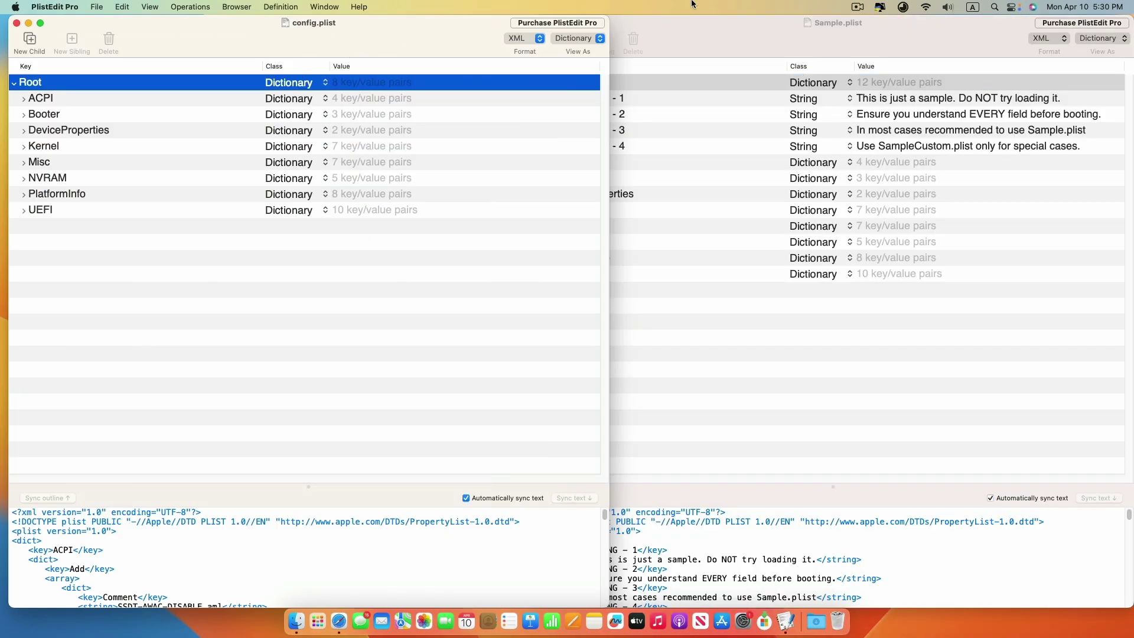
drag(728, 34, 738, 36)
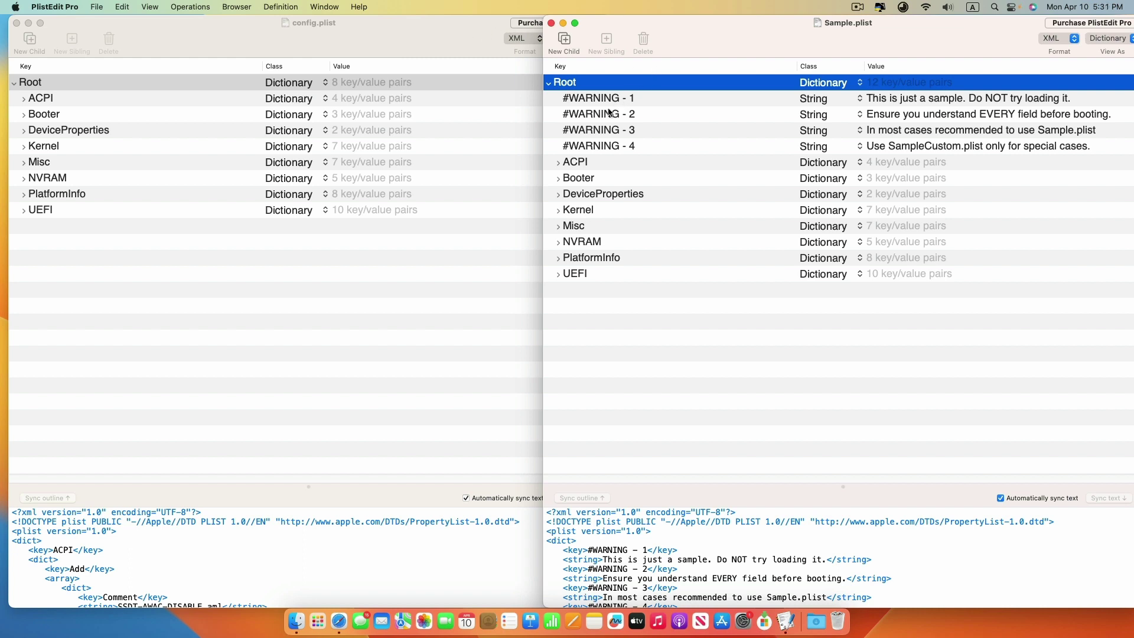
Examine the ACPI section of config.plist and the ACPI > Add entries of Sample.plist.
click(26, 105)
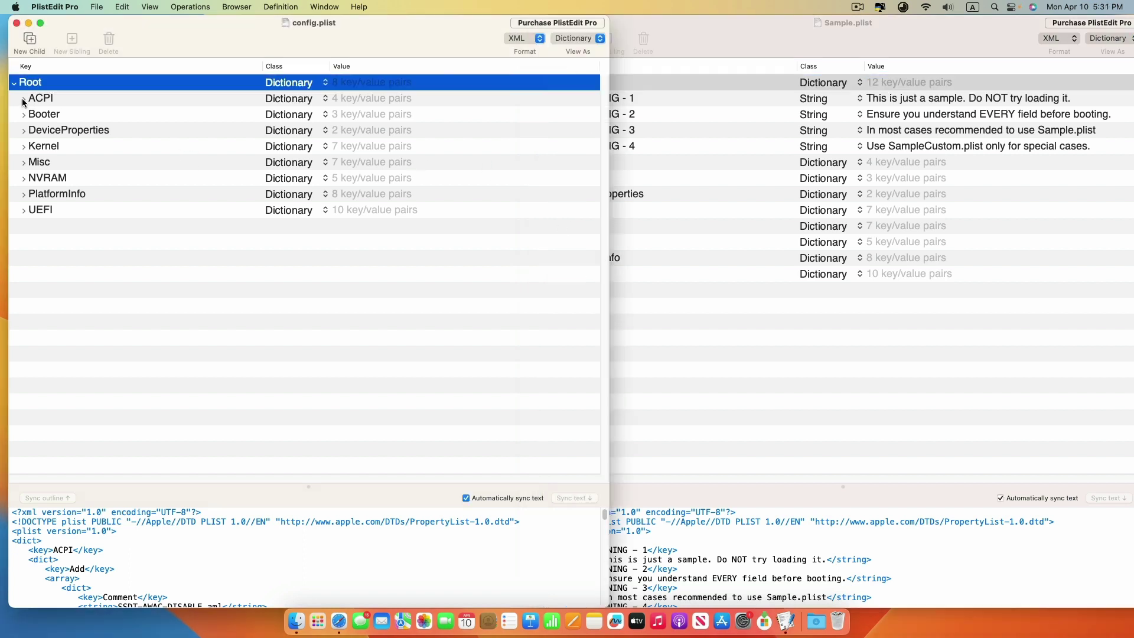
click(25, 99)
click(24, 99)
click(718, 19)
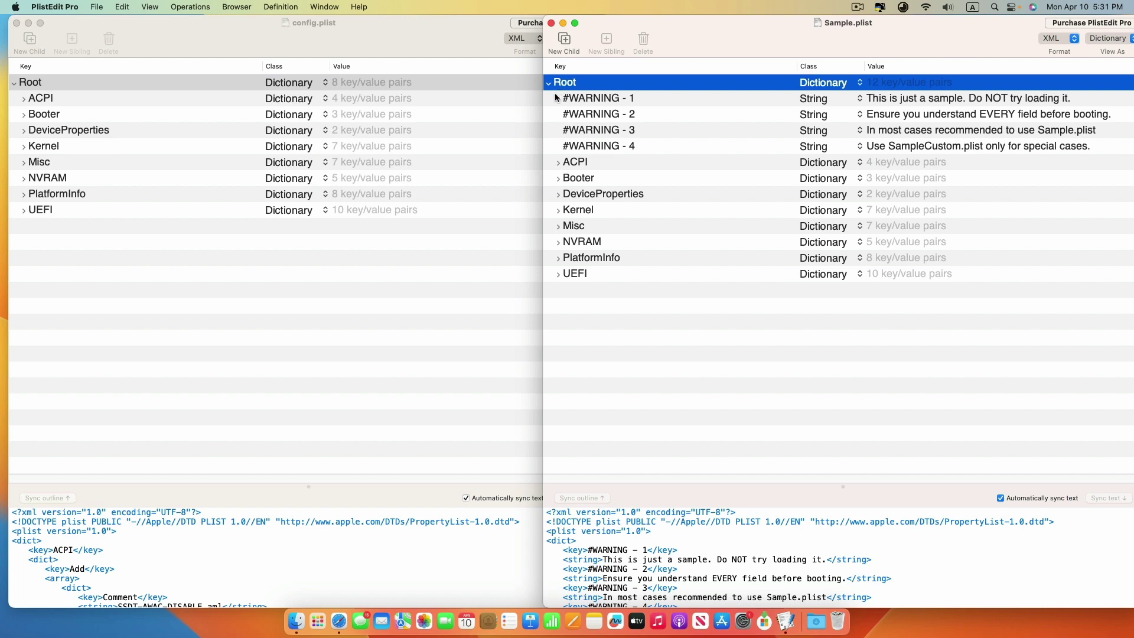
click(558, 163)
click(567, 179)
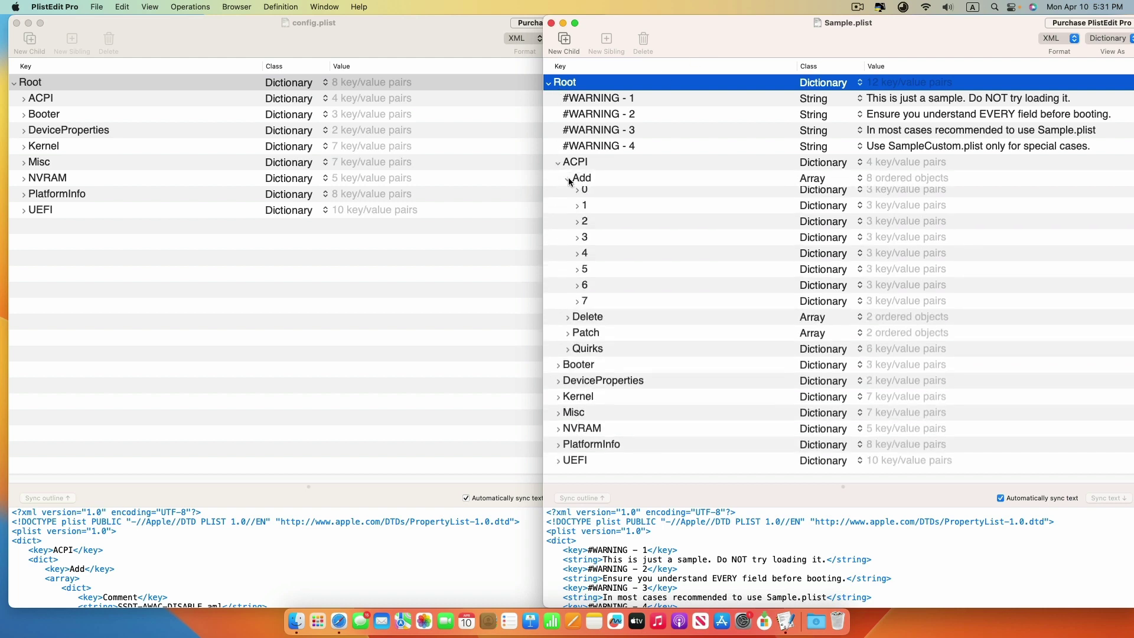
click(577, 258)
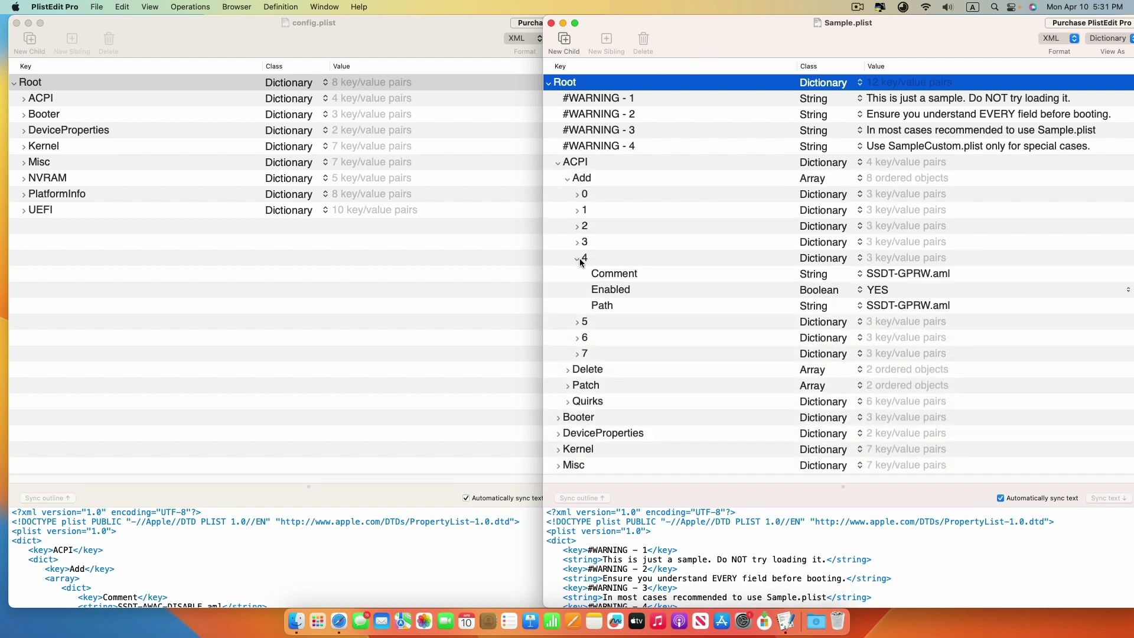
click(578, 258)
click(568, 178)
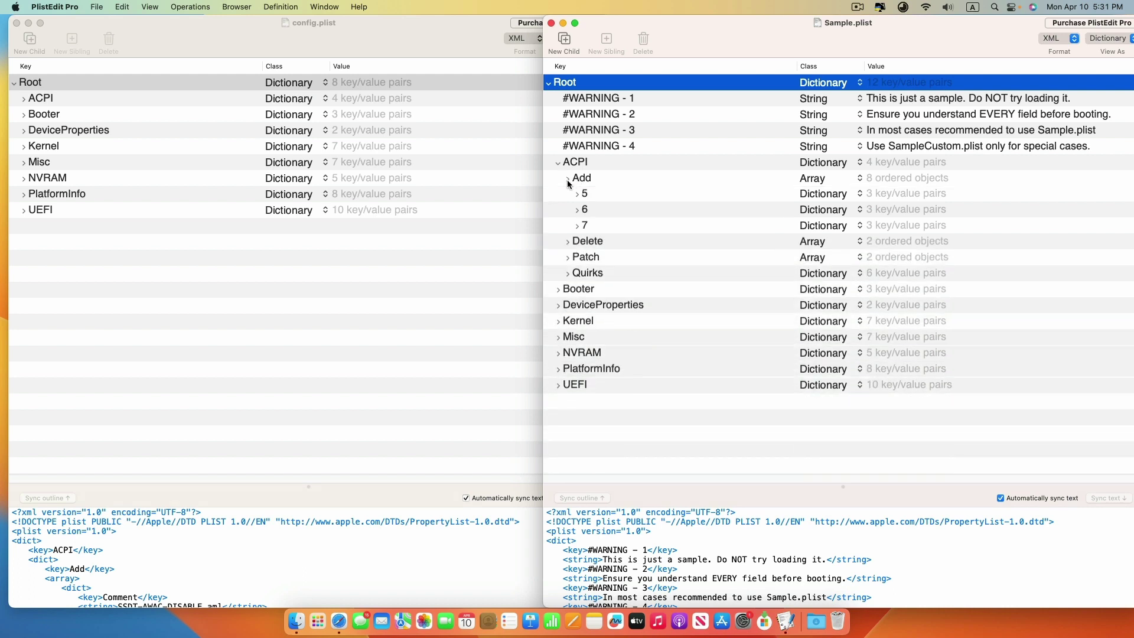
click(556, 163)
click(557, 163)
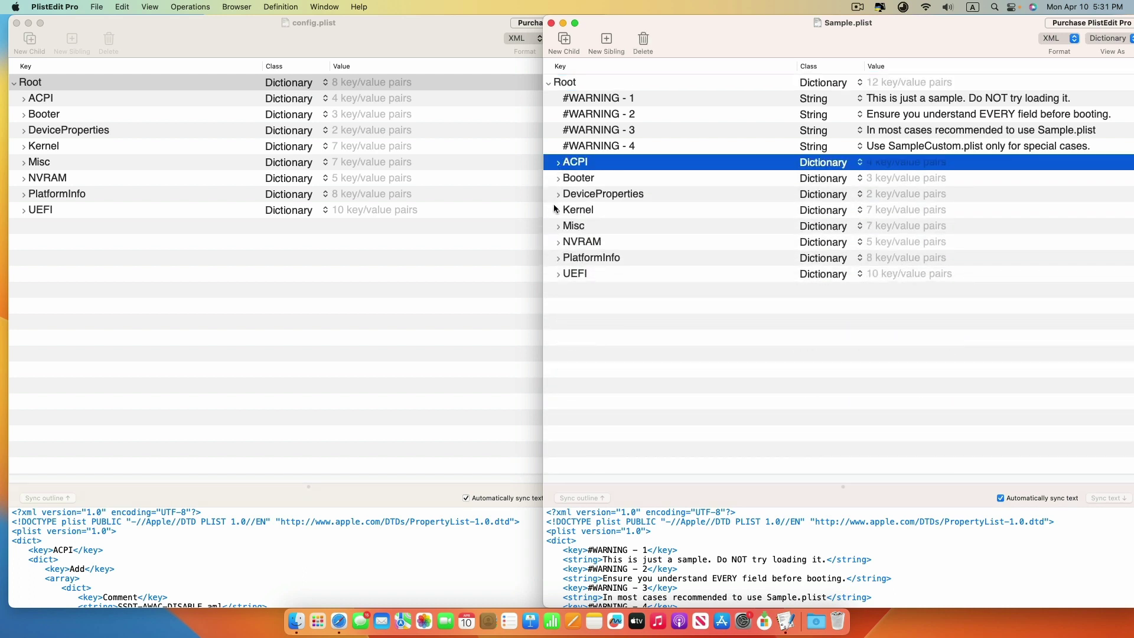
Delete the DeviceProperties dictionary from Sample.plist.
click(558, 194)
click(593, 197)
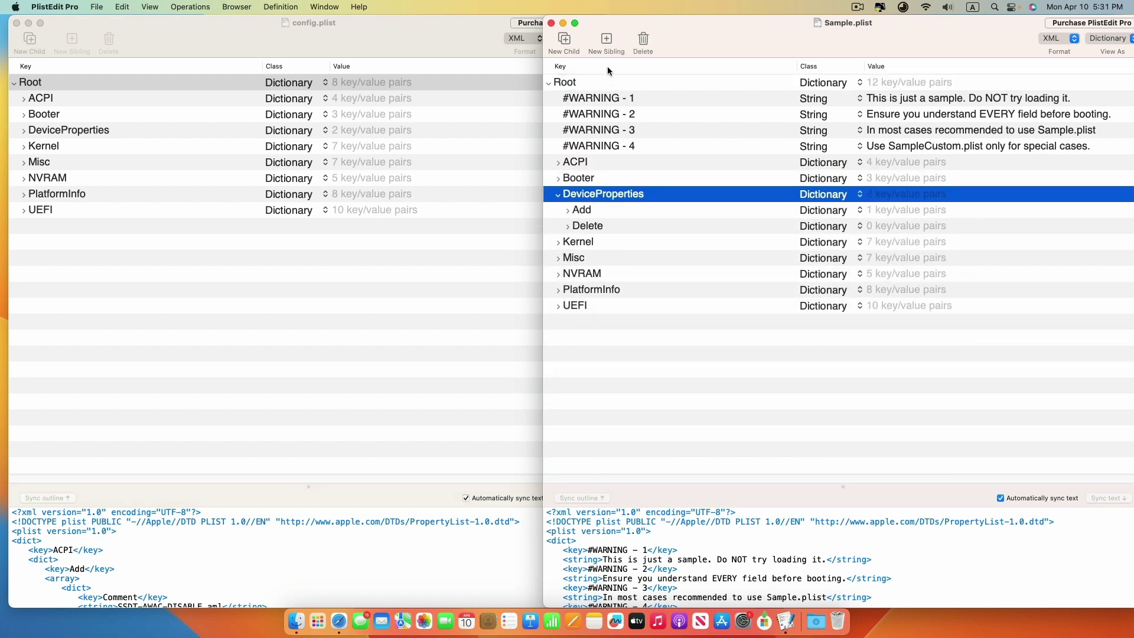
click(645, 38)
Copy the DeviceProperties dictionary from config.plist into the Root of Sample.plist.
click(44, 135)
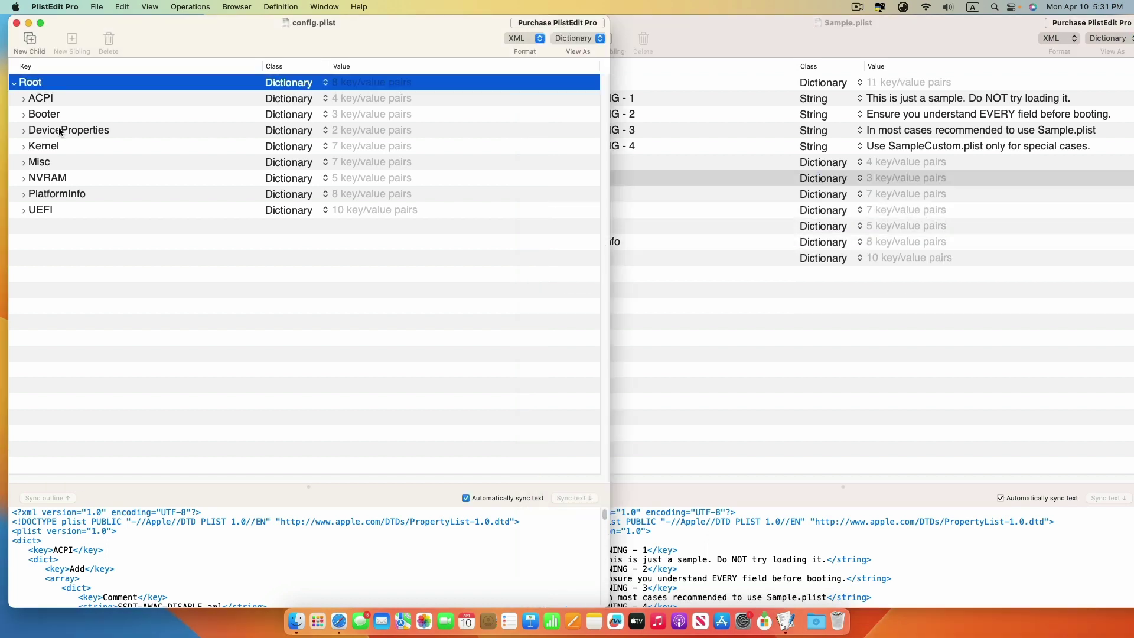
click(51, 134)
drag(51, 134, 658, 76)
click(687, 44)
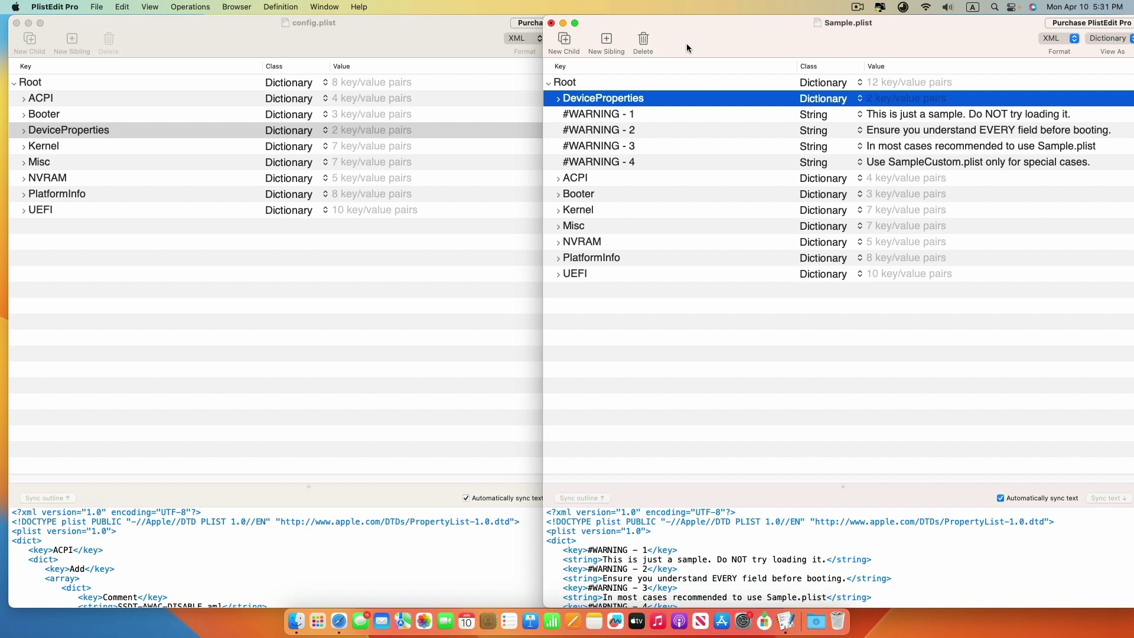
Sort the entries of Sample.plist by key and check the Add section of the copied DeviceProperties.
click(555, 69)
click(559, 195)
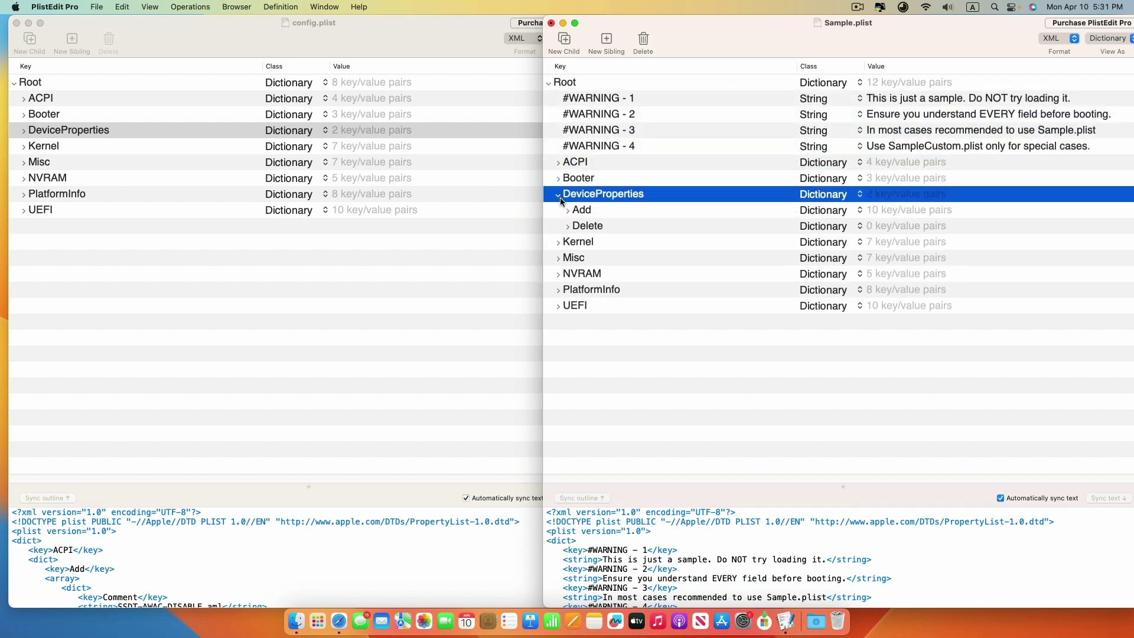
click(568, 211)
click(567, 212)
click(558, 195)
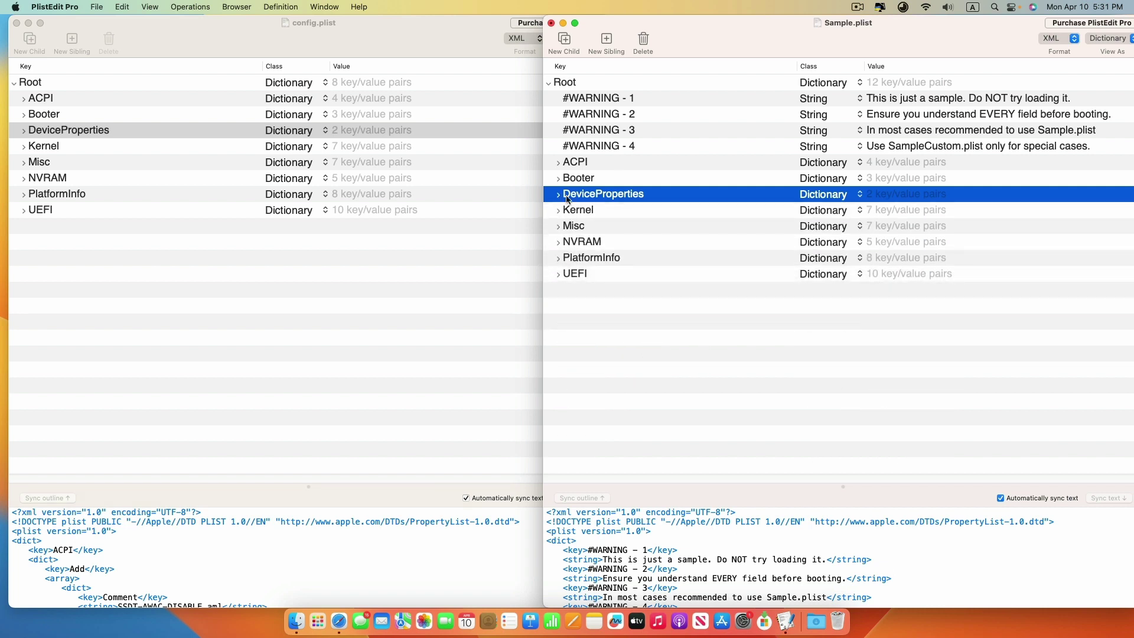
Undo the copy of DeviceProperties into Sample.plist and the deletion of its original DeviceProperties dictionary.
click(132, 7)
click(131, 23)
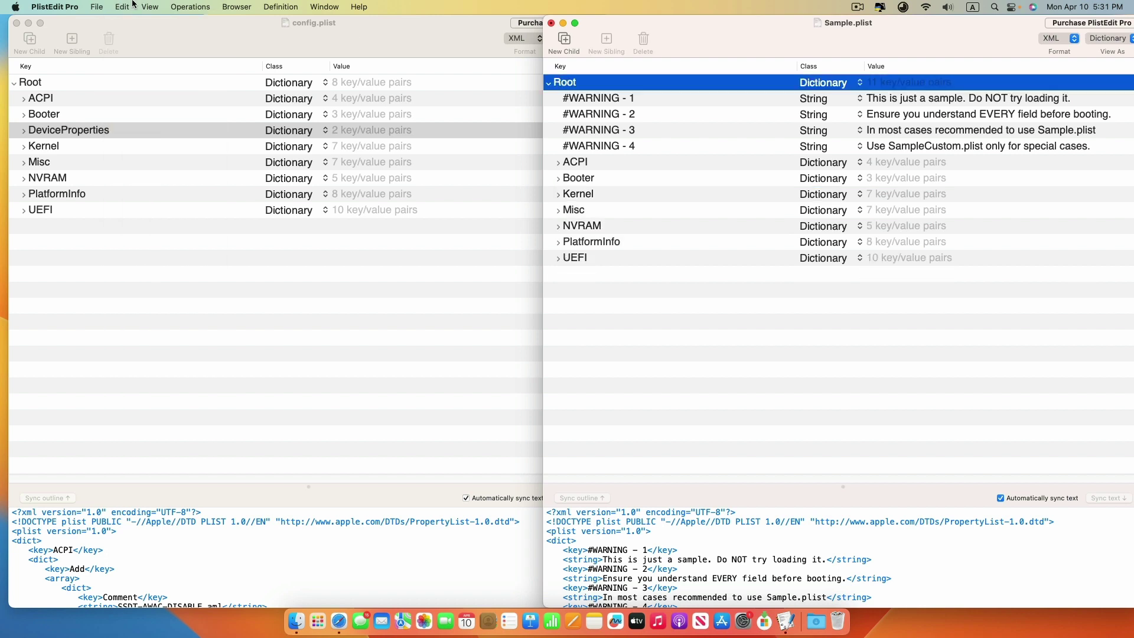
click(128, 7)
click(130, 23)
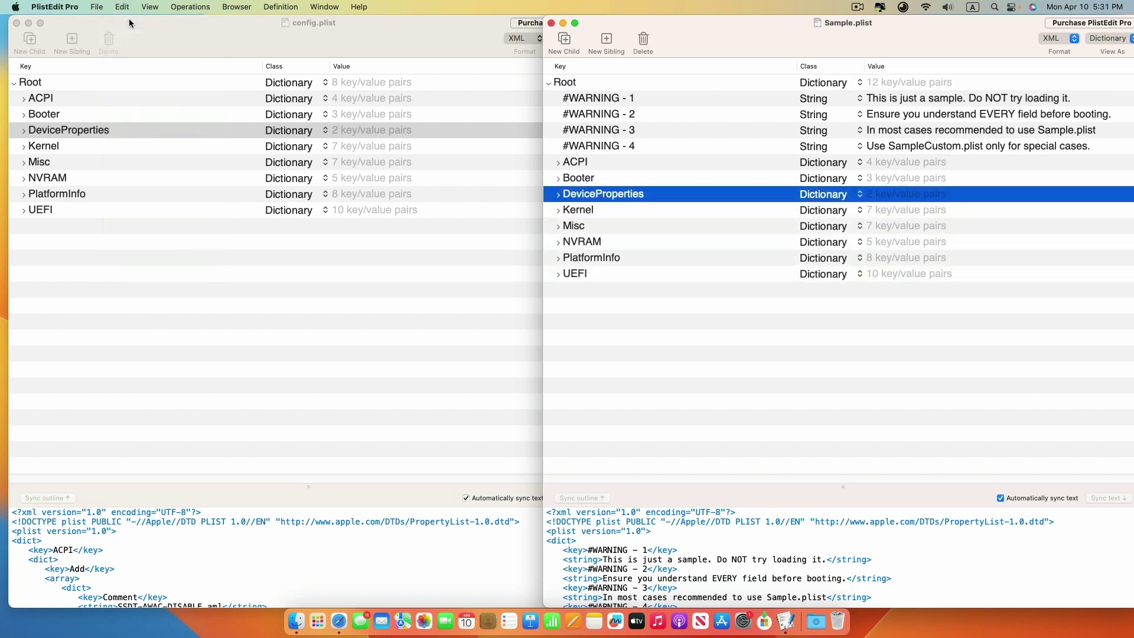
Delete the PciRoot(0x0)/Pci(0x1b,0x0) entry from DeviceProperties > Add in Sample.plist.
click(557, 195)
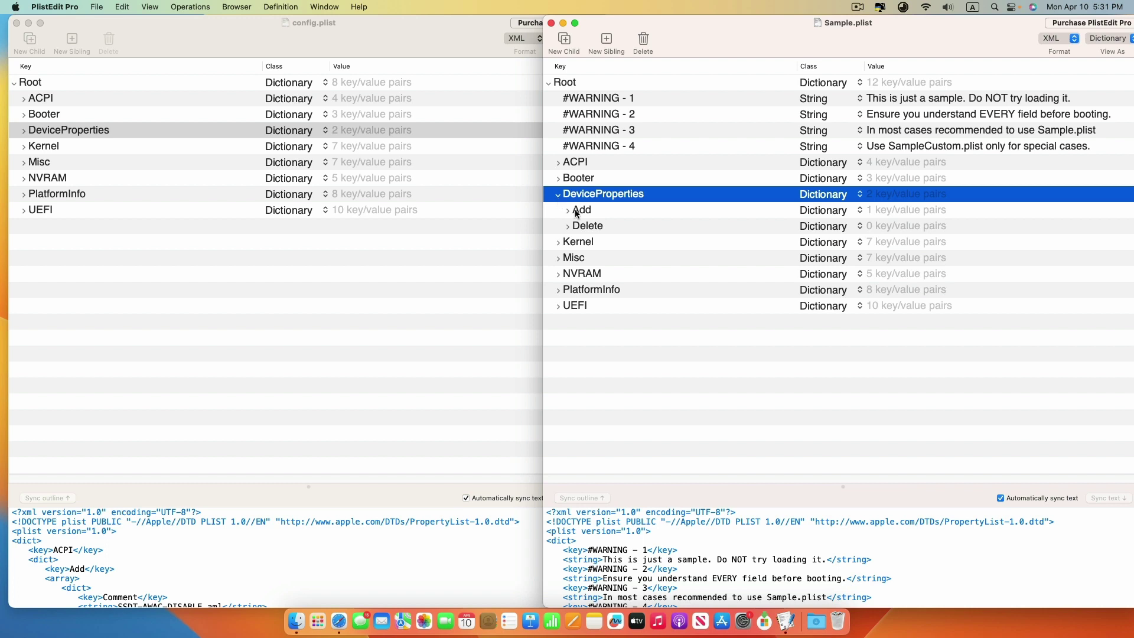
click(572, 211)
click(569, 211)
click(595, 226)
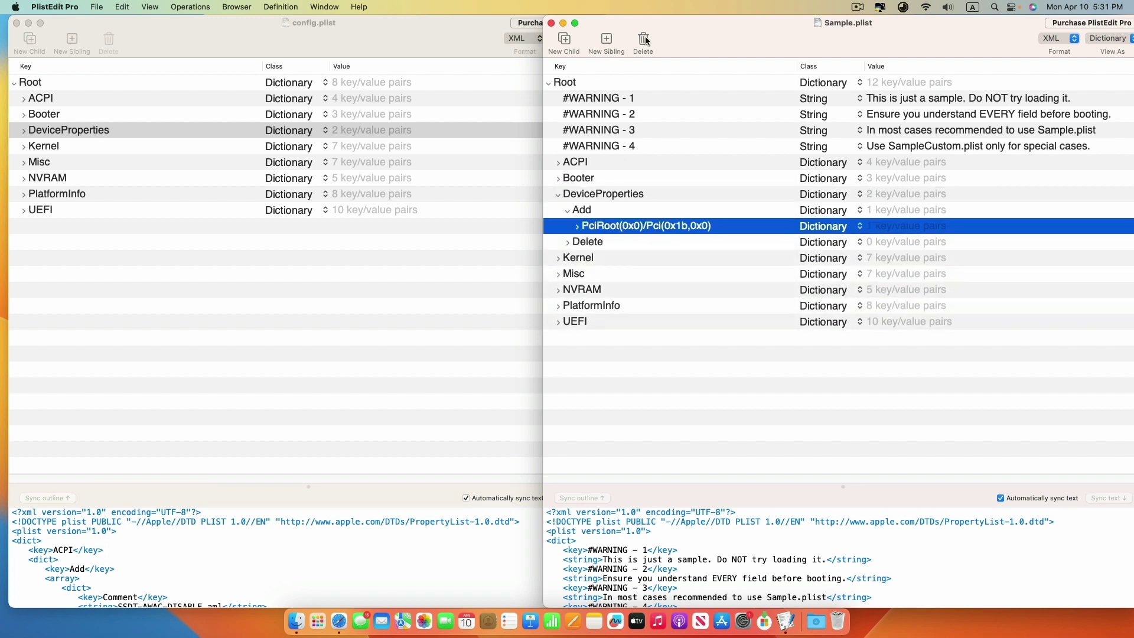
click(643, 40)
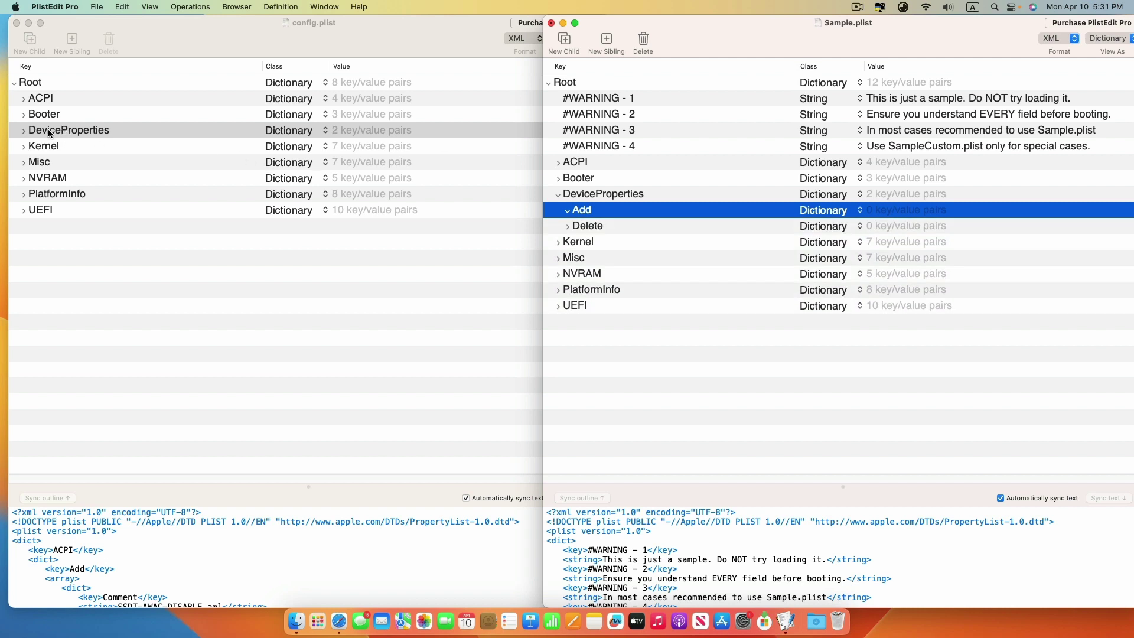
Copy all PciRoot entries from DeviceProperties > Add in config.plist into DeviceProperties of Sample.plist, and collapse that dictionary.
click(25, 132)
click(33, 147)
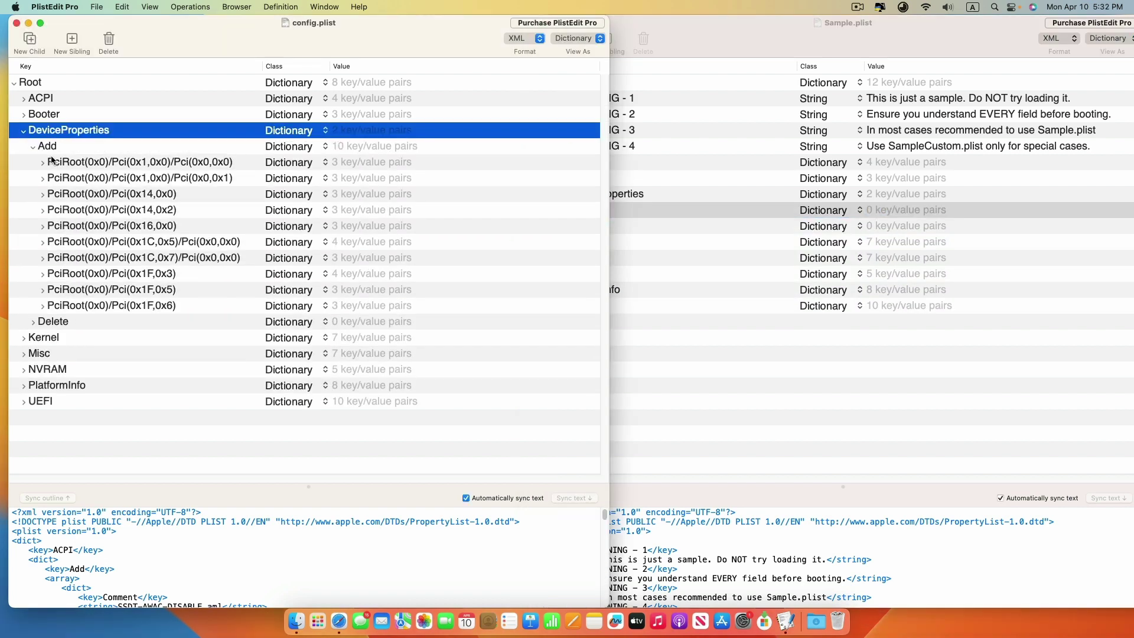
click(58, 165)
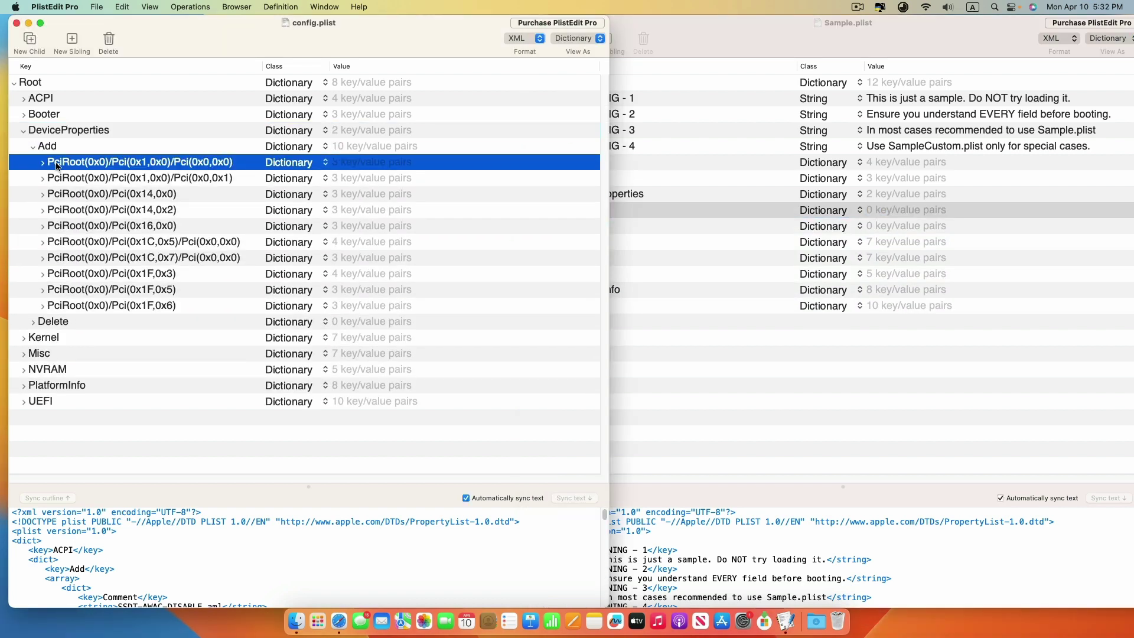
key(super+a)
drag(61, 173, 641, 210)
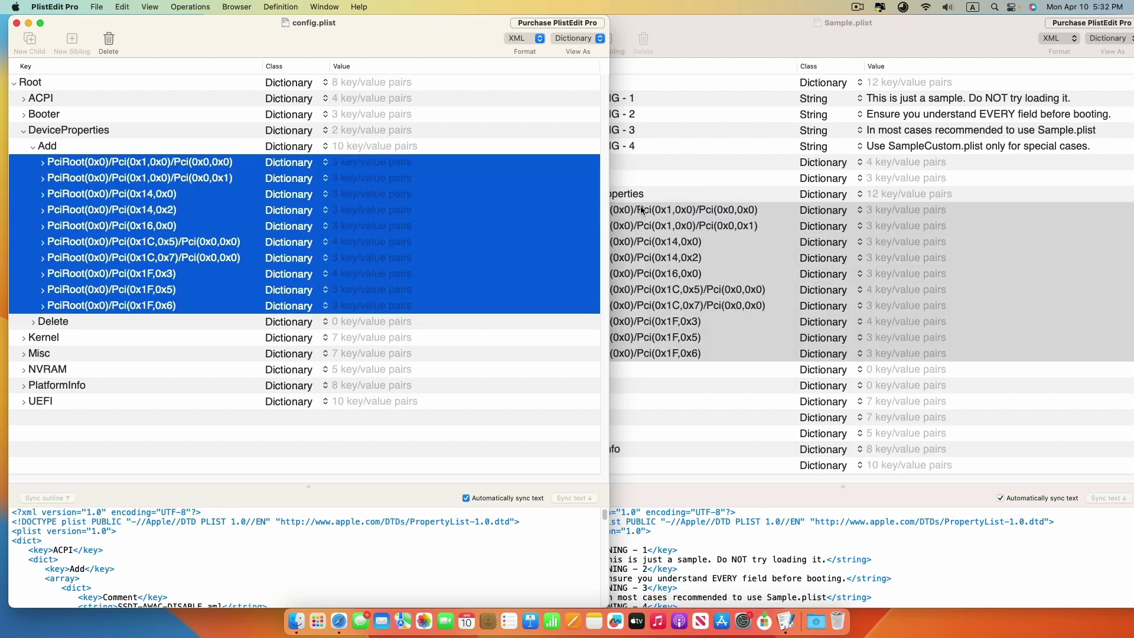
click(675, 42)
click(558, 195)
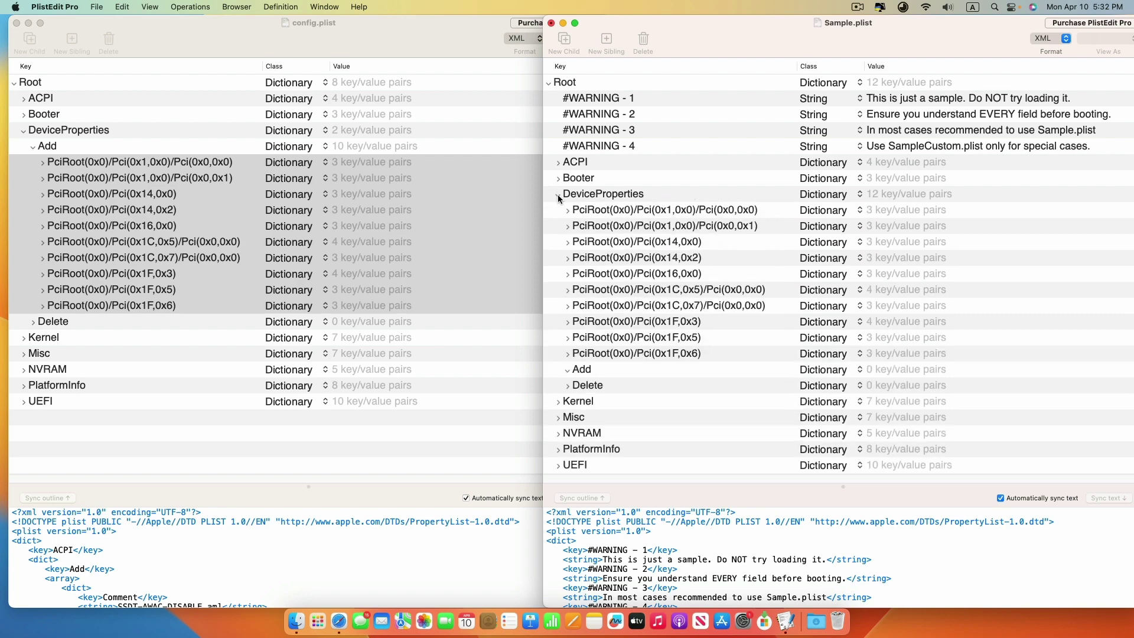
click(558, 194)
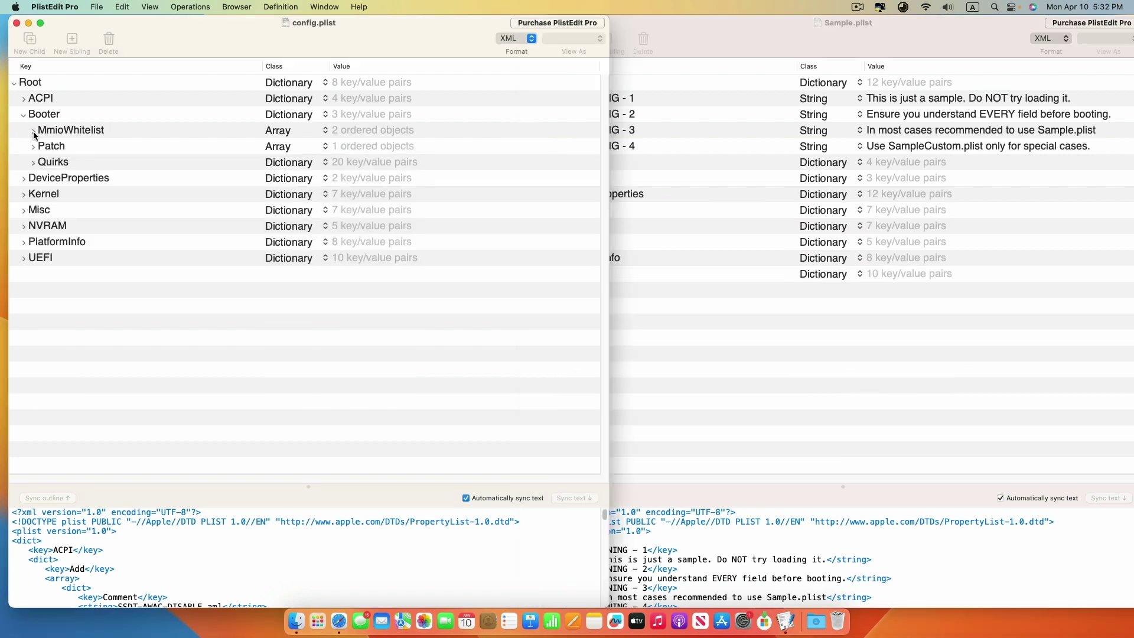
Place the two plist windows side by side and compare the Booter > Quirks values of config.plist and Sample.plist.
click(32, 163)
scroll(107, 176, up, 1)
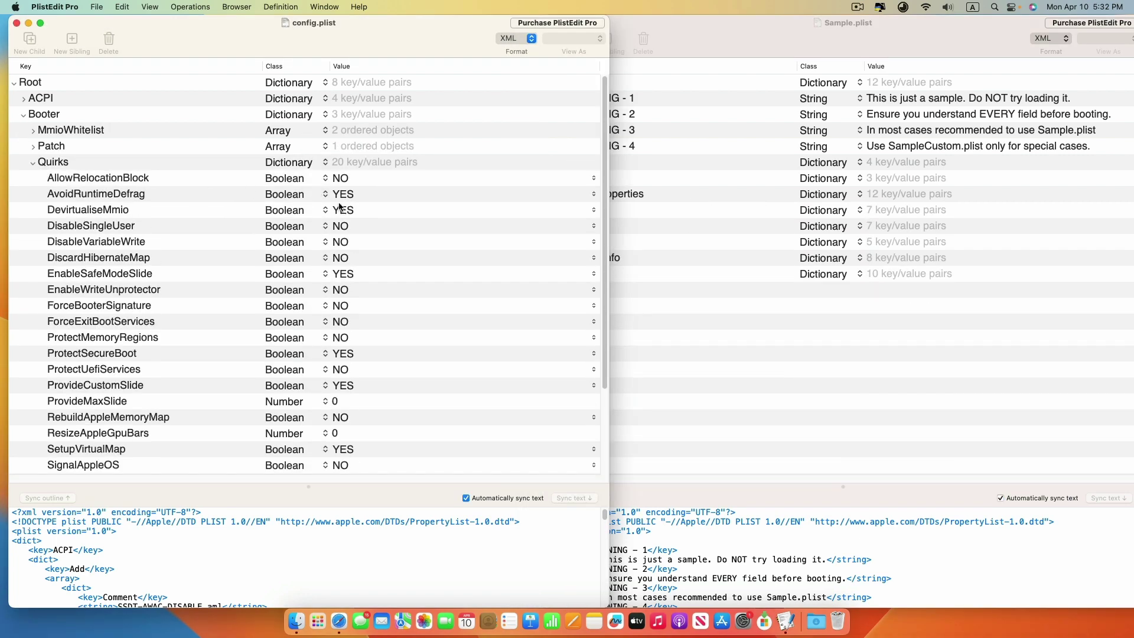
drag(703, 33, 751, 37)
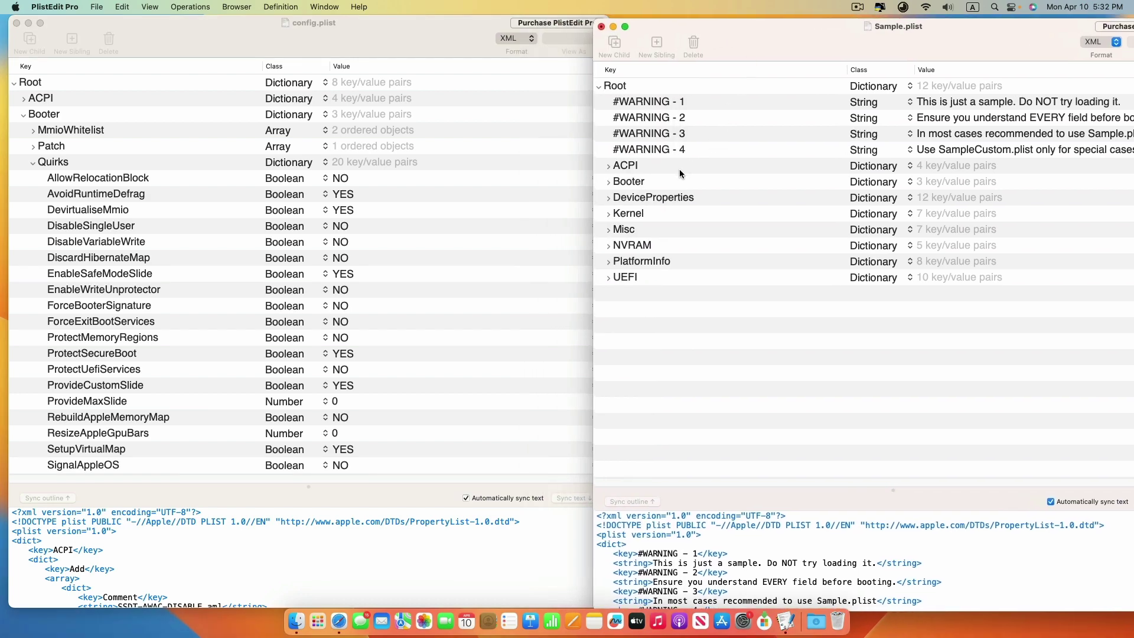
click(603, 181)
click(609, 181)
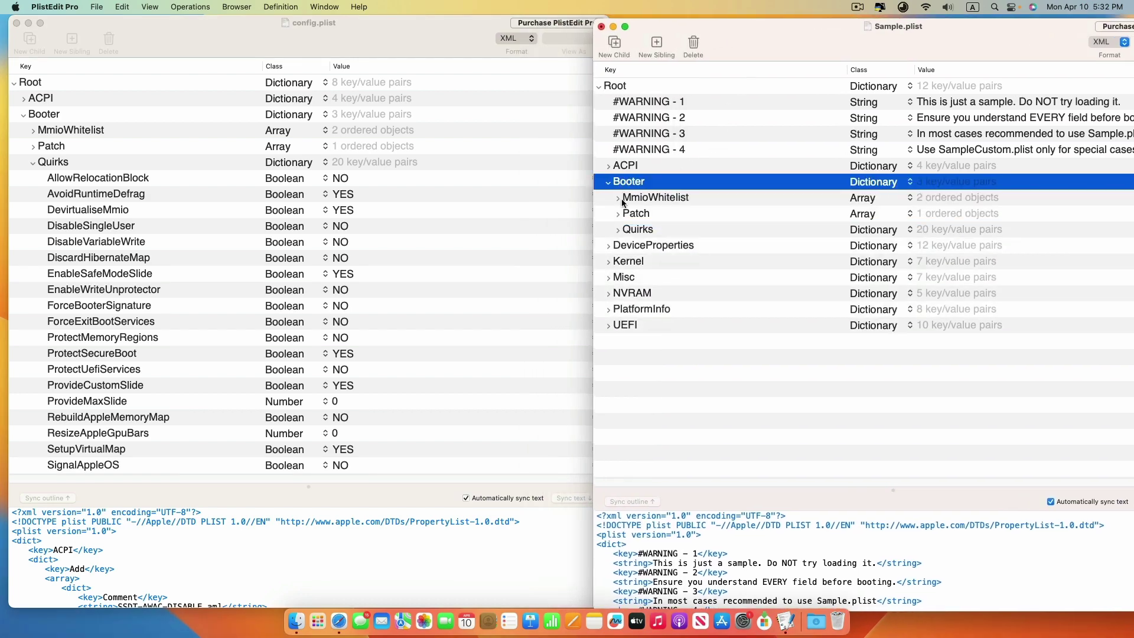
click(618, 229)
scroll(217, 232, down, 2)
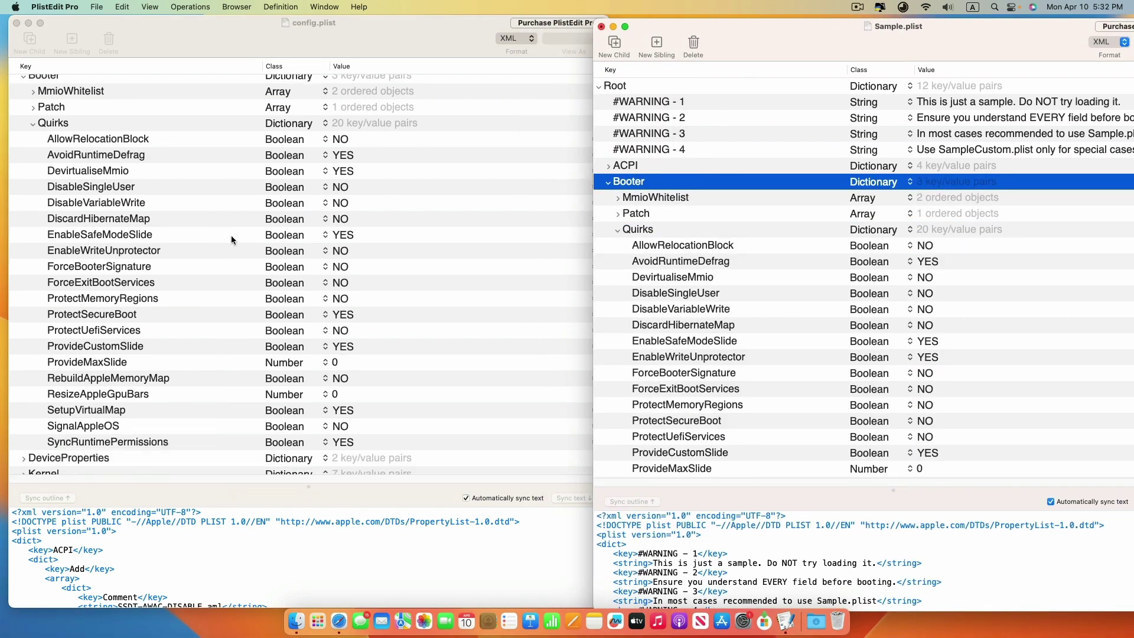
scroll(750, 155, down, 5)
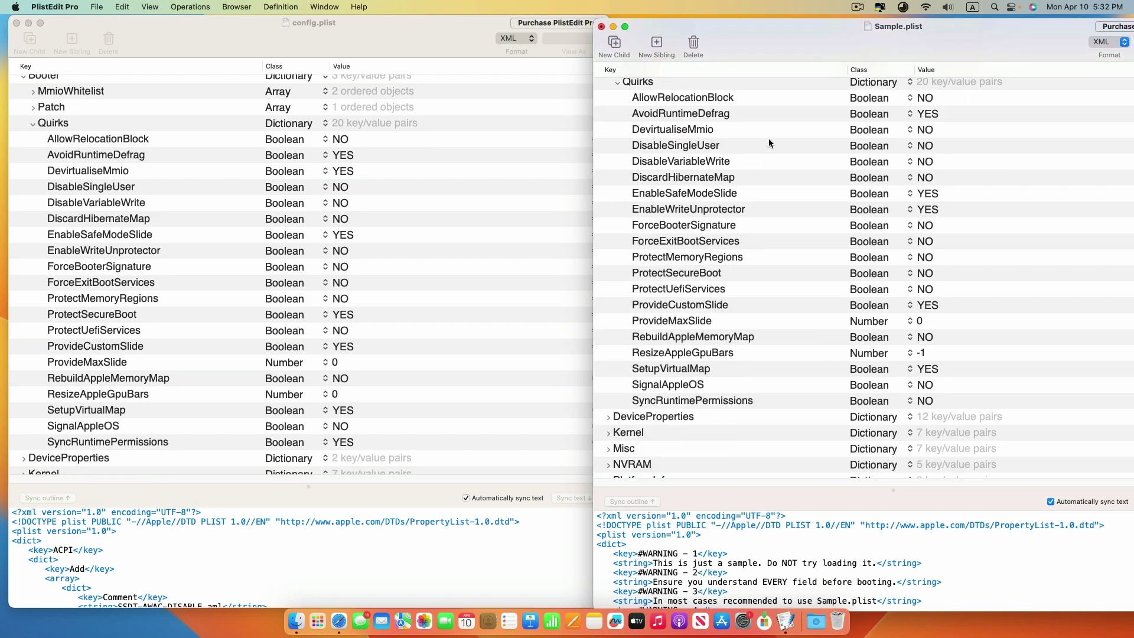